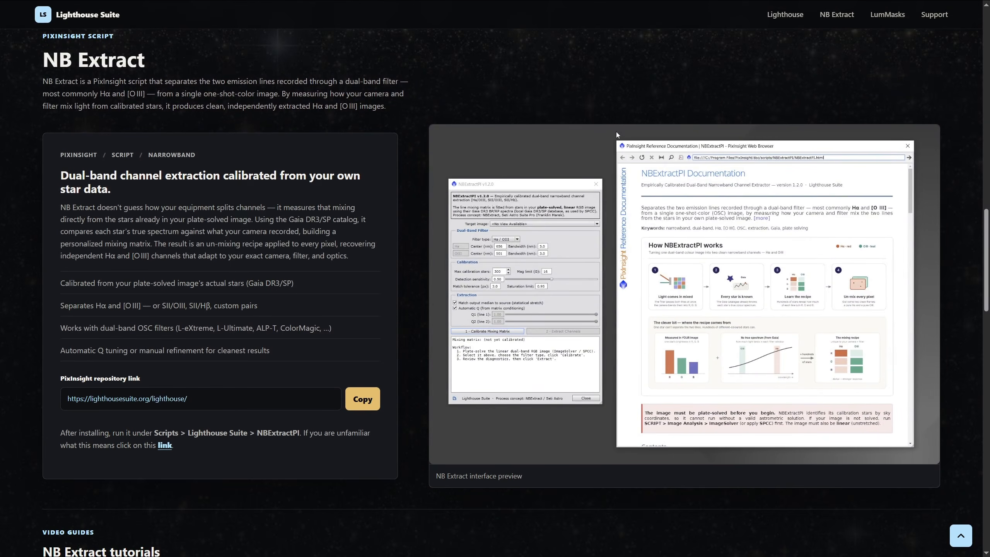
Look through the LuminosityMasks section of the Lighthouse Suite page, then the NB Extract and Lighthouse tutorial videos
click(885, 16)
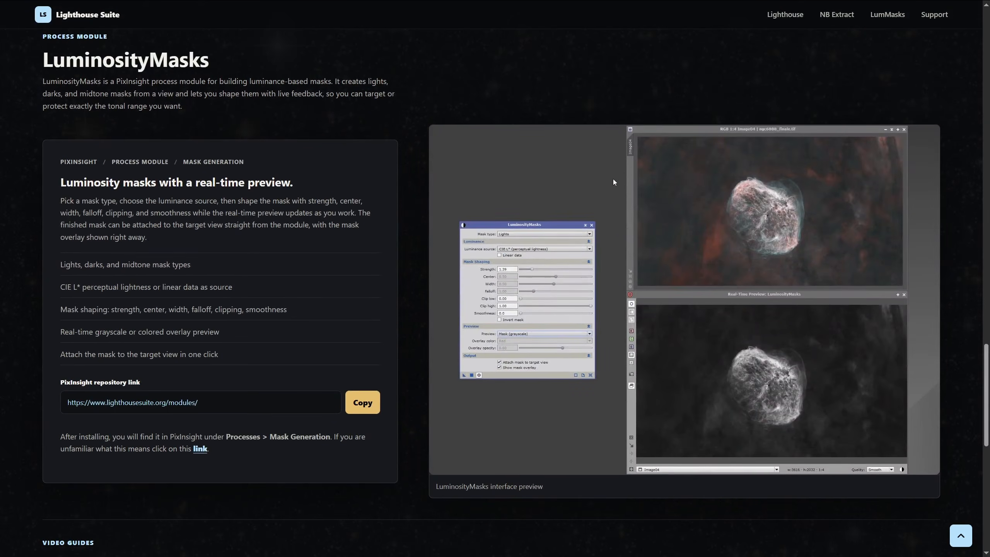
scroll(360, 332, down, 8)
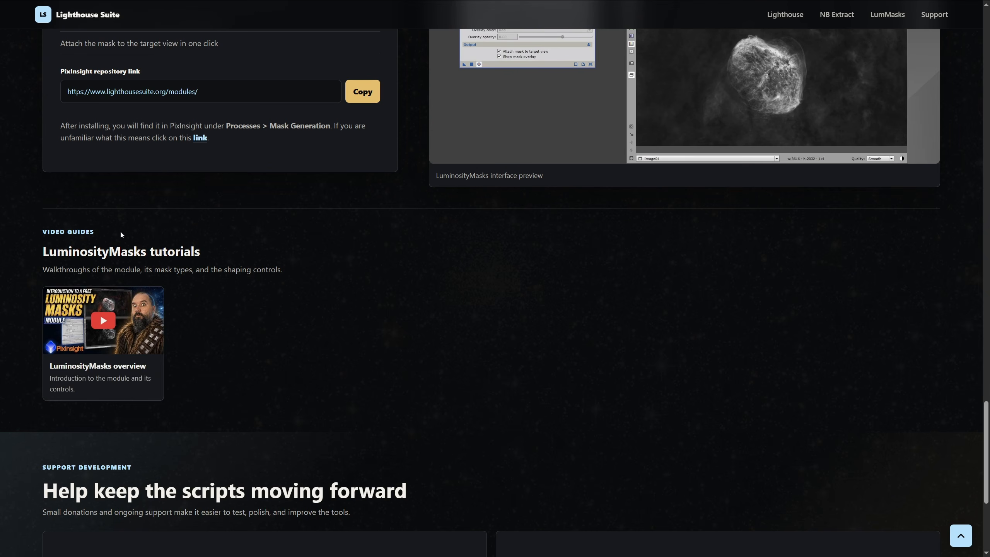
scroll(458, 335, up, 15)
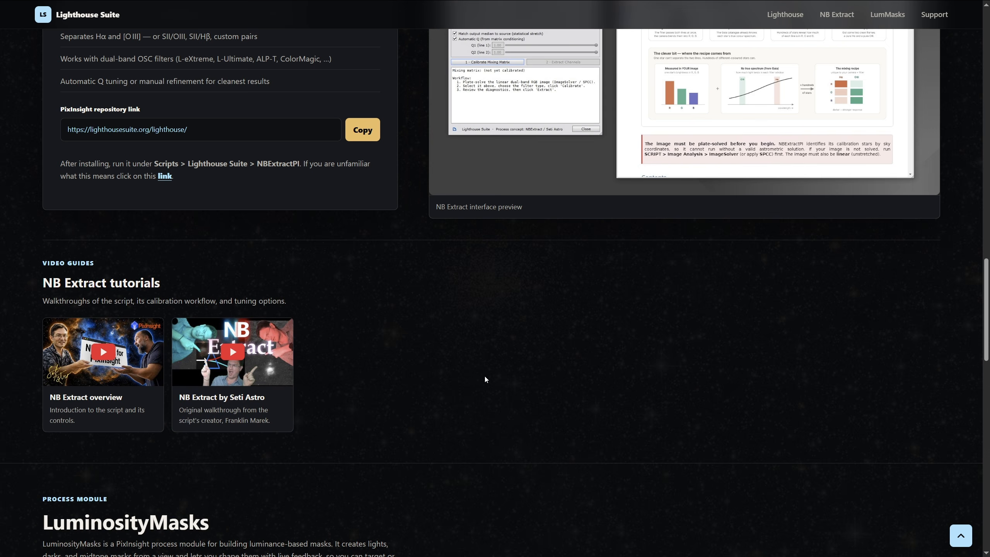
scroll(461, 381, up, 15)
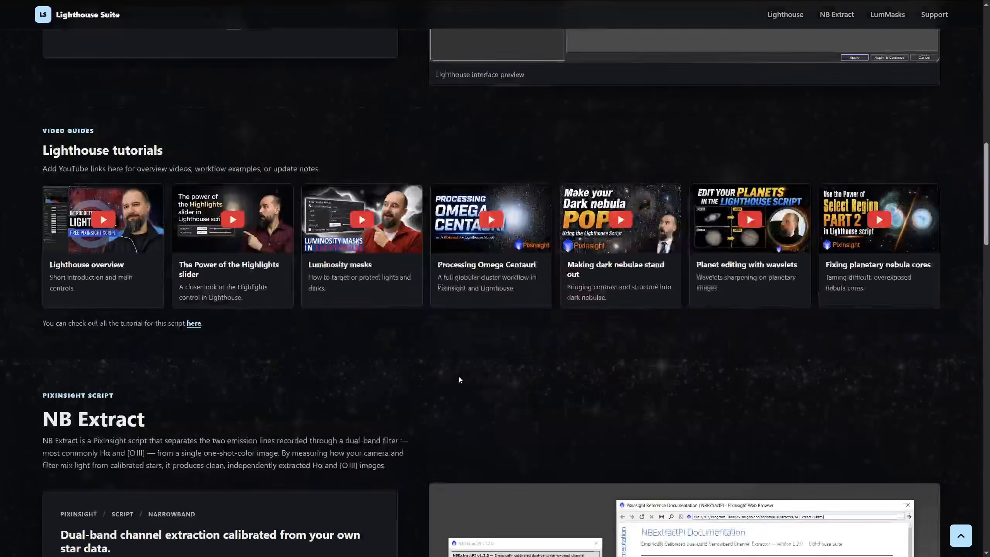
scroll(468, 376, up, 10)
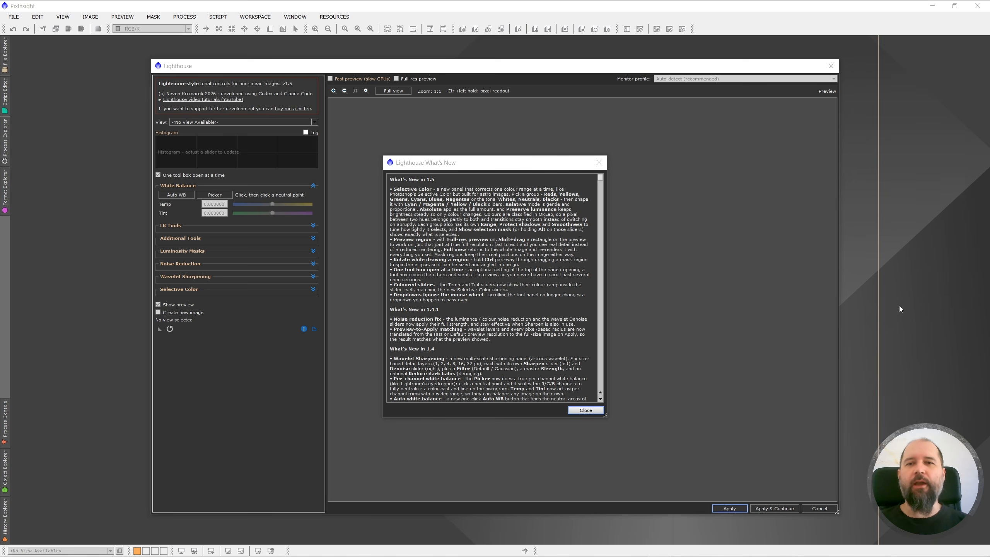
click(460, 169)
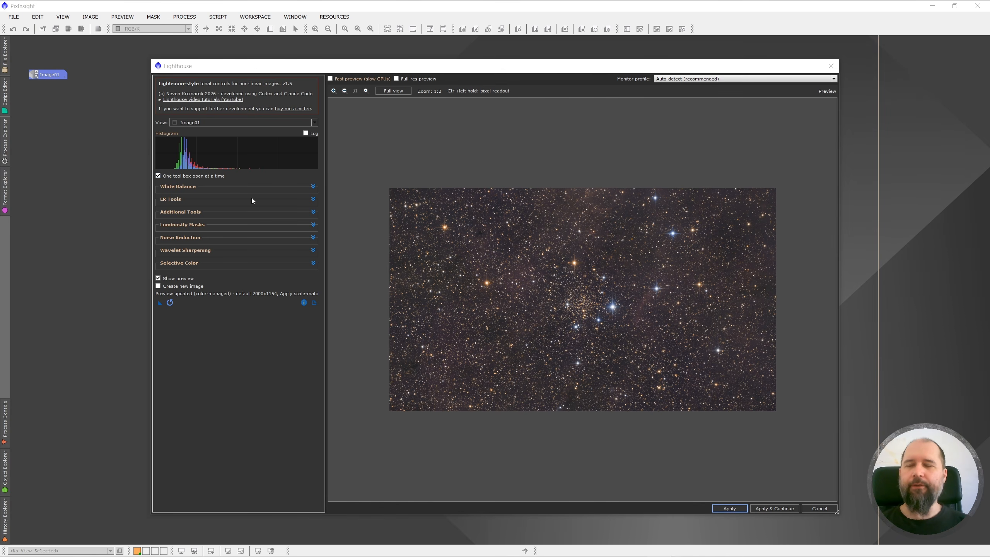
Expand the White Balance tool box, followed by Luminosity Masks, with only one tool box open at a time
click(314, 186)
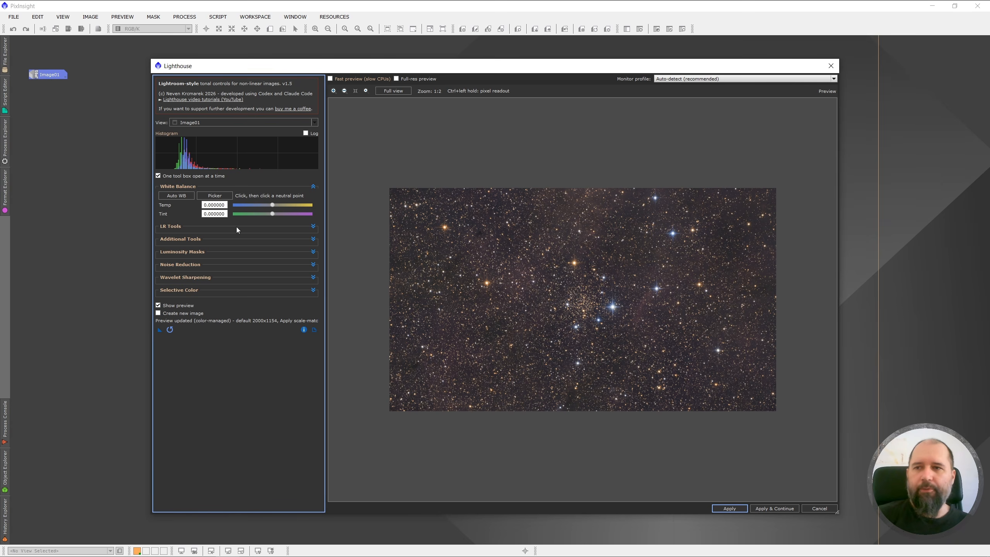
click(313, 252)
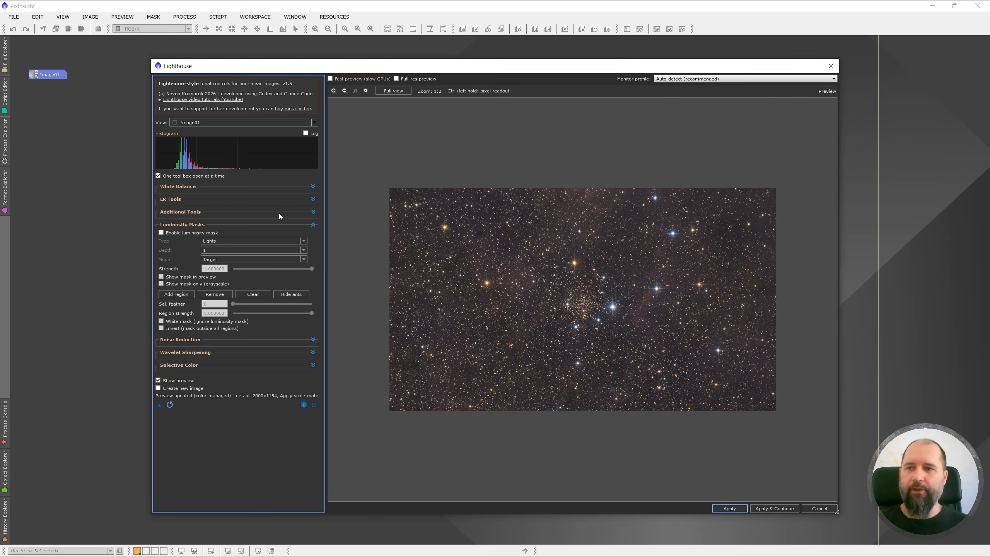
Temporarily turn off One tool box open at a time to expand White Balance, Additional Tools and LR Tools together
click(158, 176)
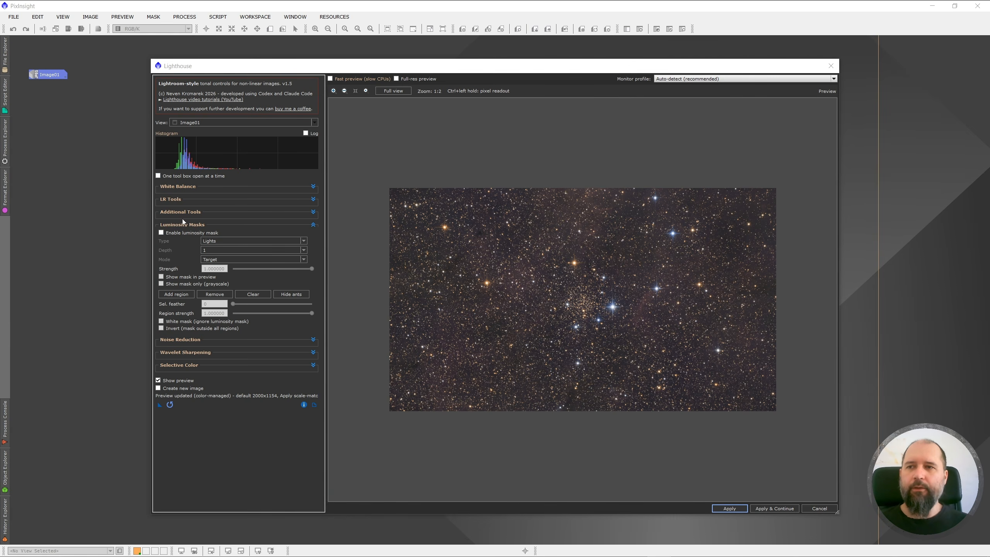
click(313, 187)
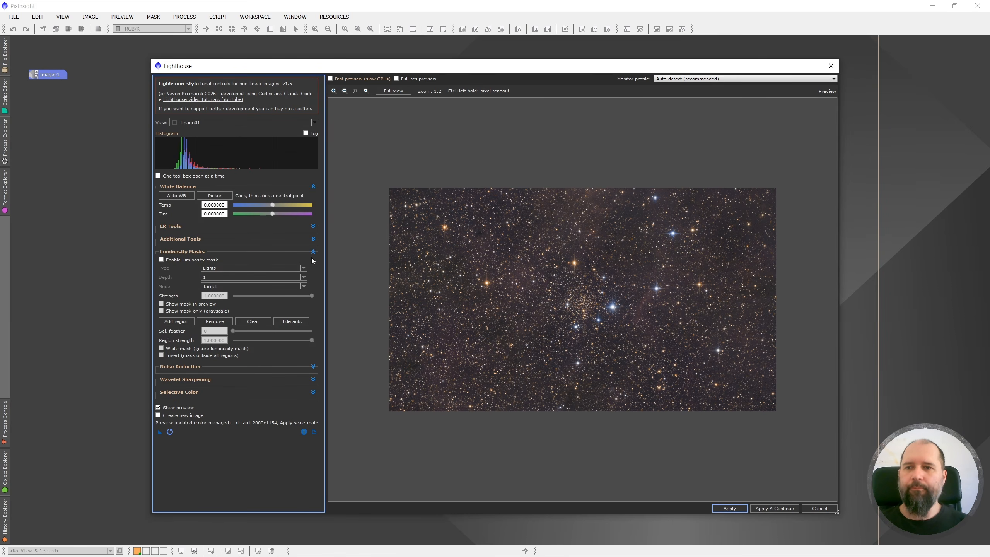
click(314, 239)
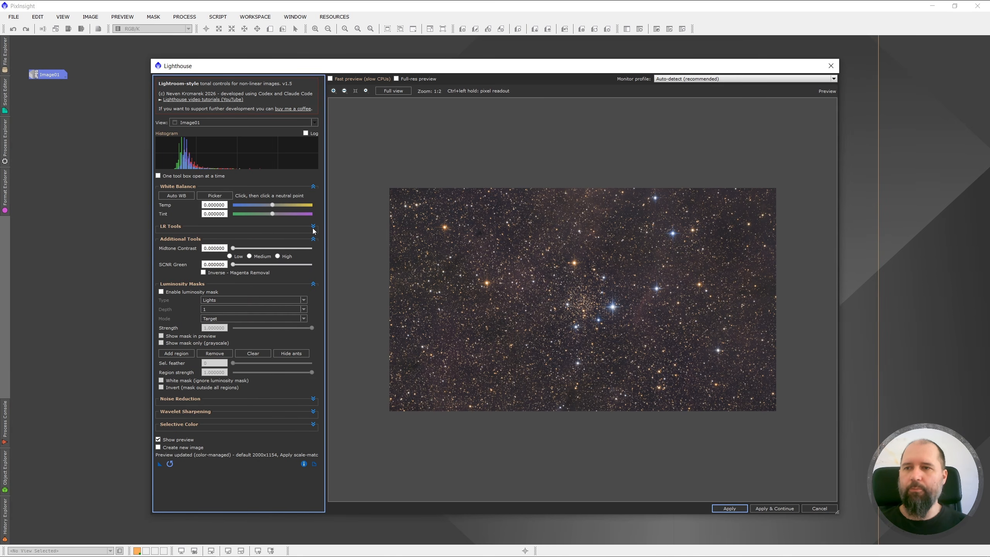
click(313, 227)
scroll(238, 351, down, 3)
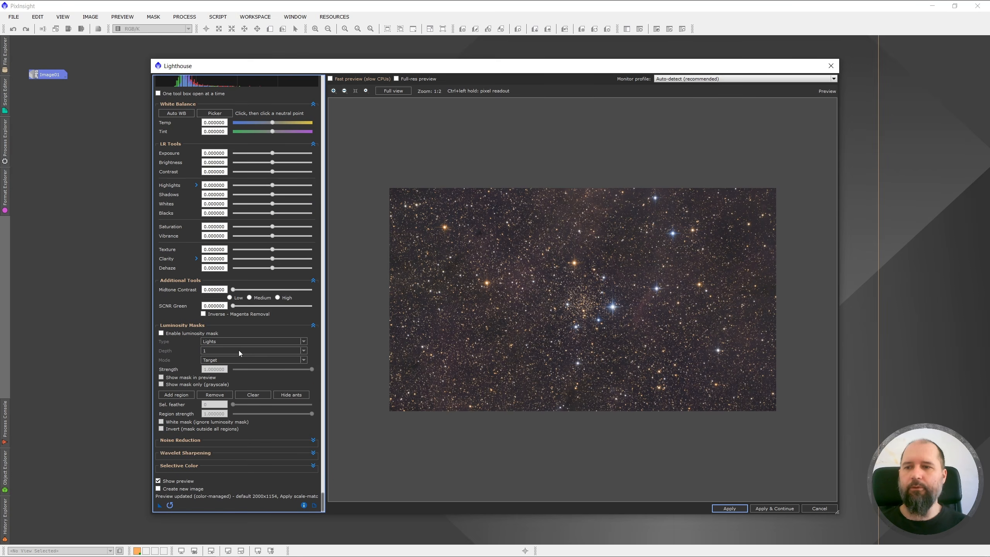
scroll(261, 347, up, 3)
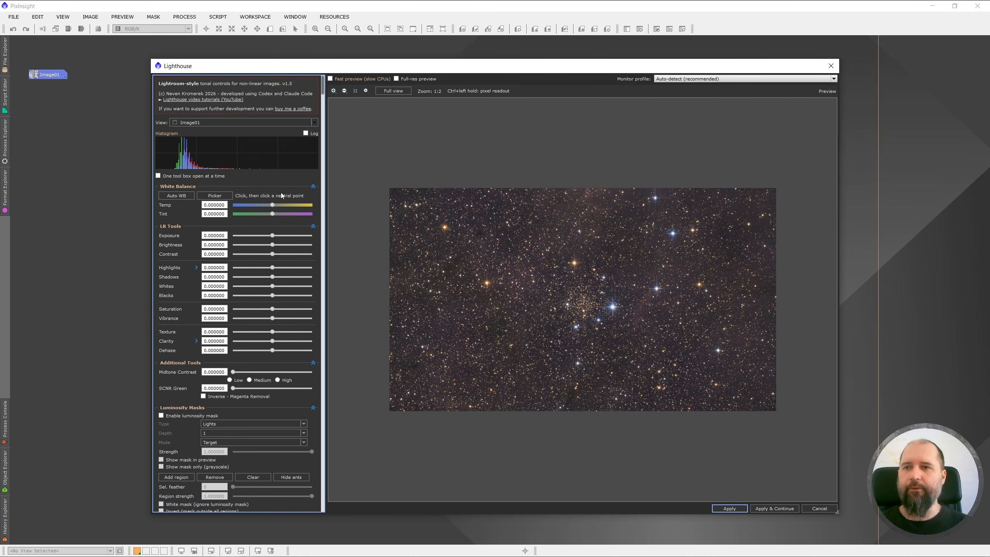
click(158, 177)
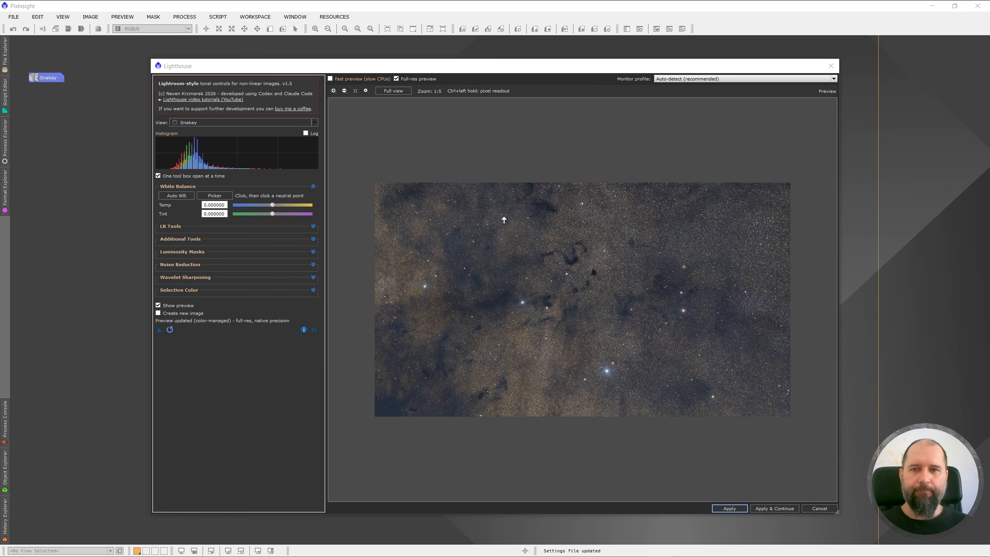
Restrict the preview to a region around the snake-shaped dark nebula and set Contrast to 0.22, Blacks to -0.24 and Whites to 0.22
drag(504, 217, 621, 334)
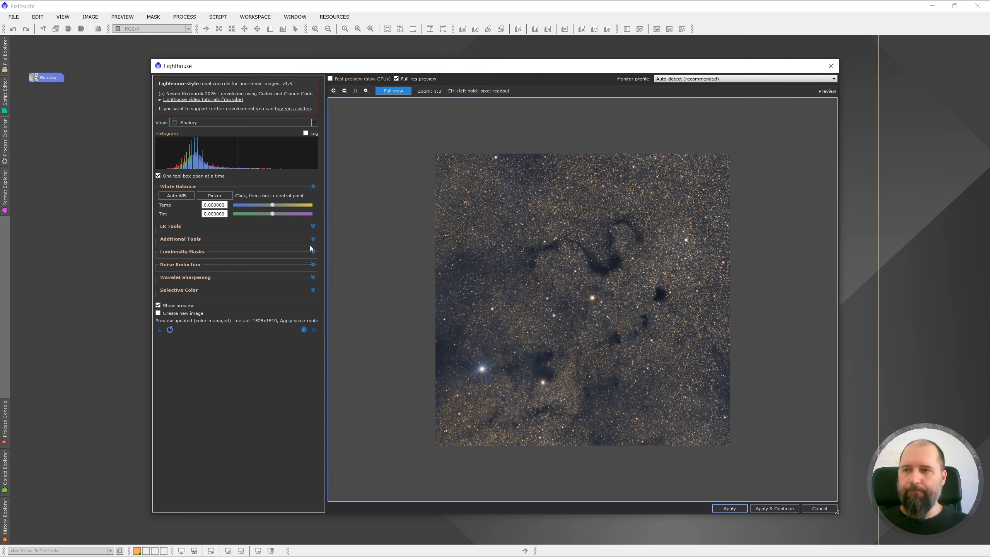
click(313, 227)
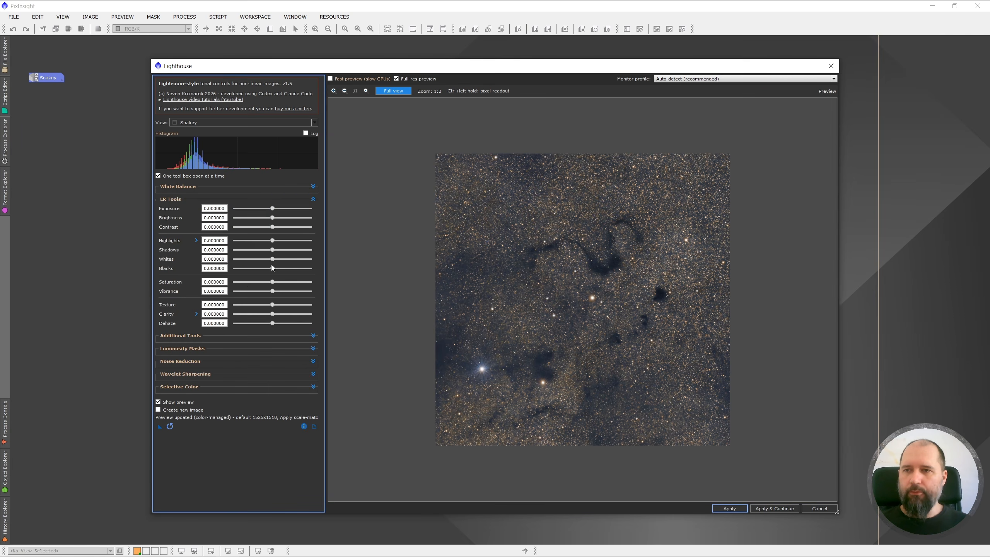
click(281, 227)
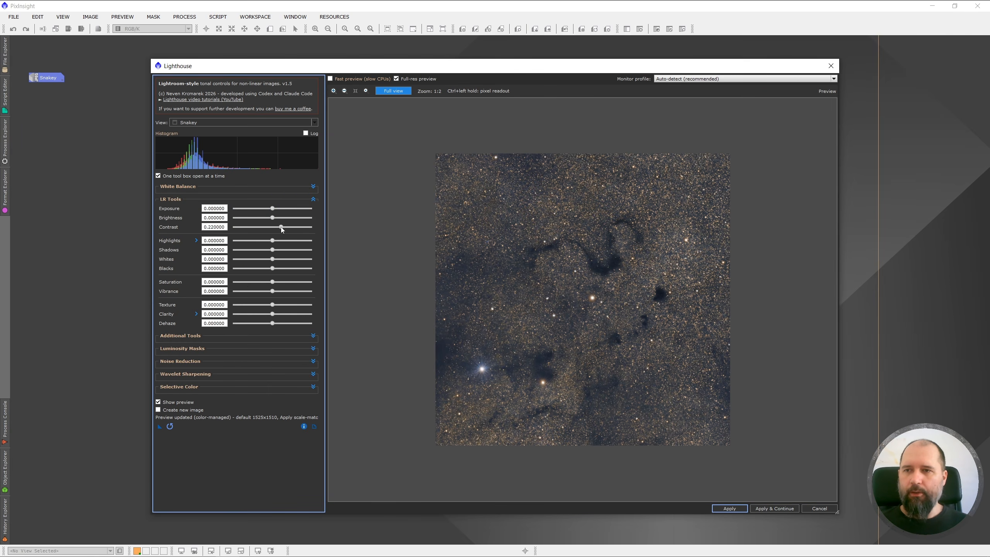
click(262, 269)
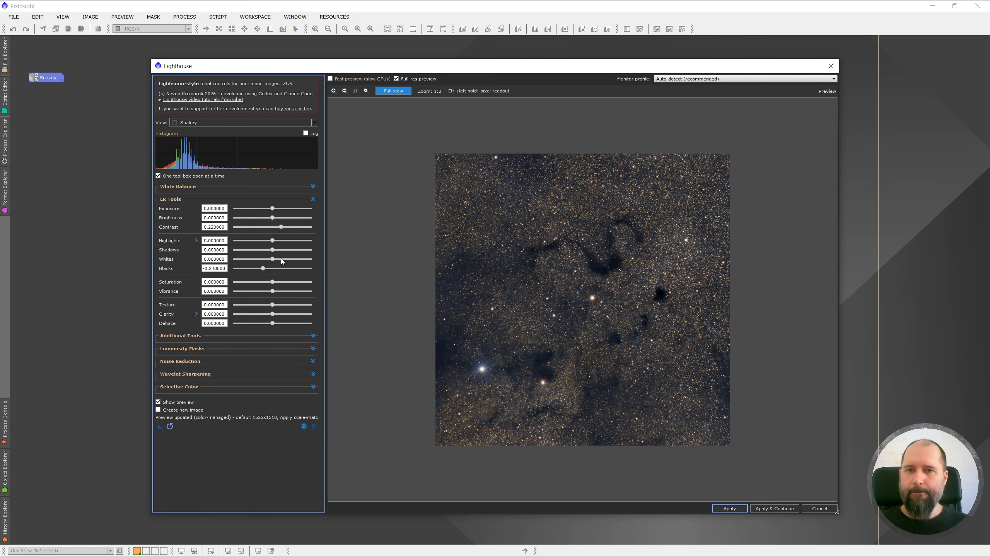
click(281, 259)
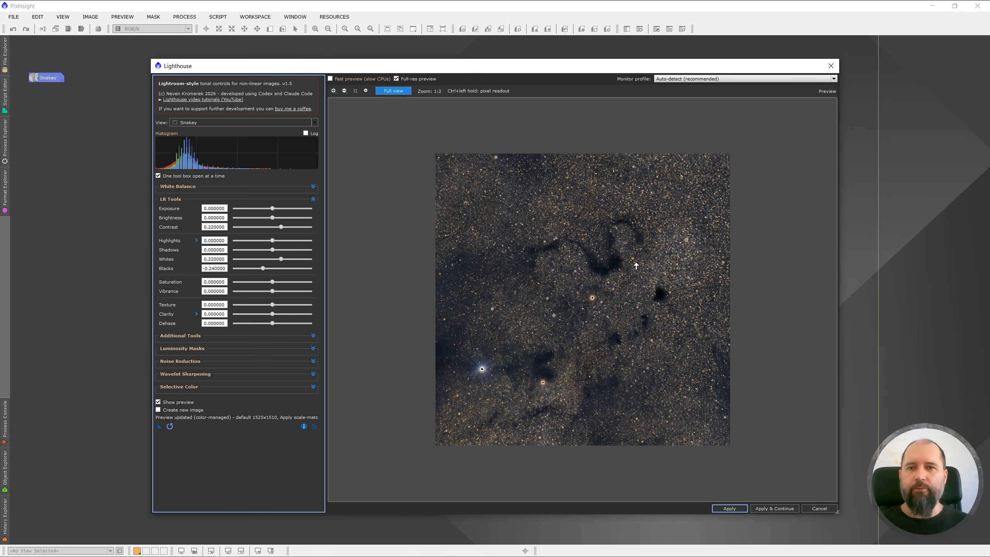
Return the preview to the full view and apply the tonal adjustments to the Snakey image
click(394, 92)
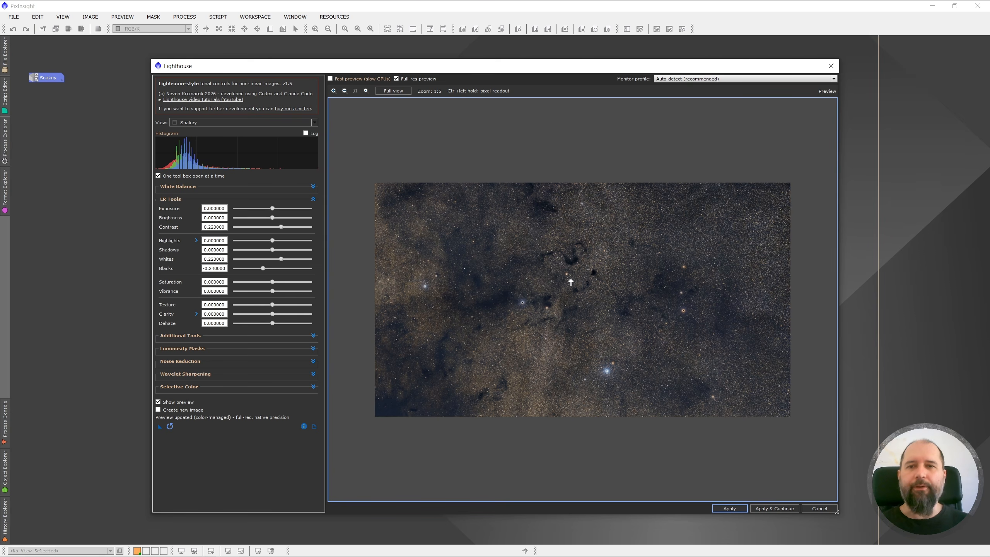
click(729, 508)
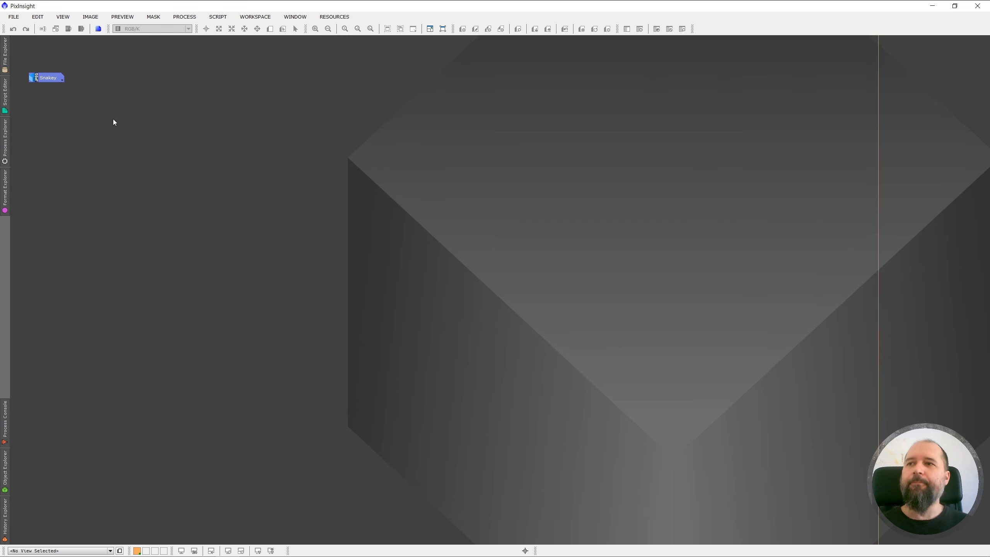
Restore the Snakey image window, move it toward the middle of the workspace and inspect the bright star cores up close
mouse_move(48, 80)
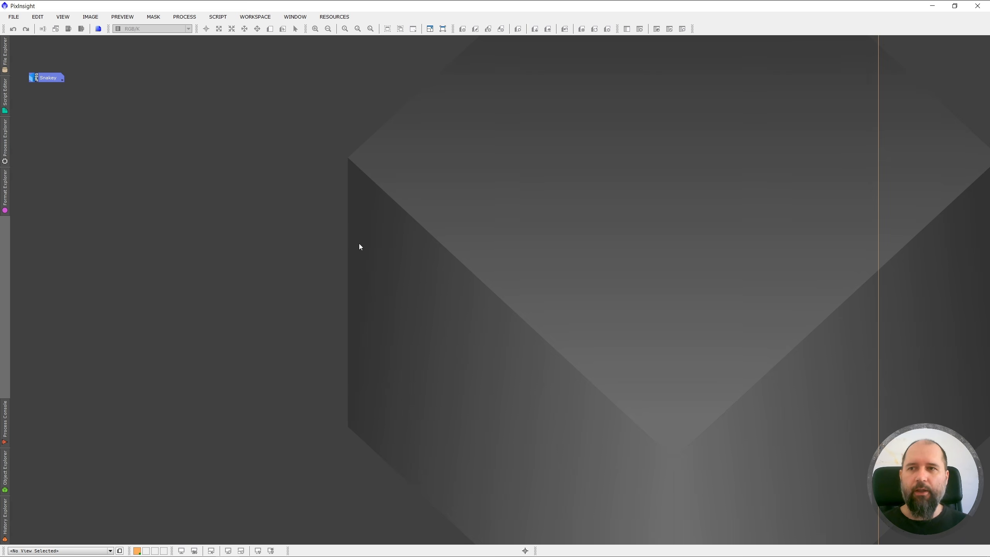
double_click(51, 76)
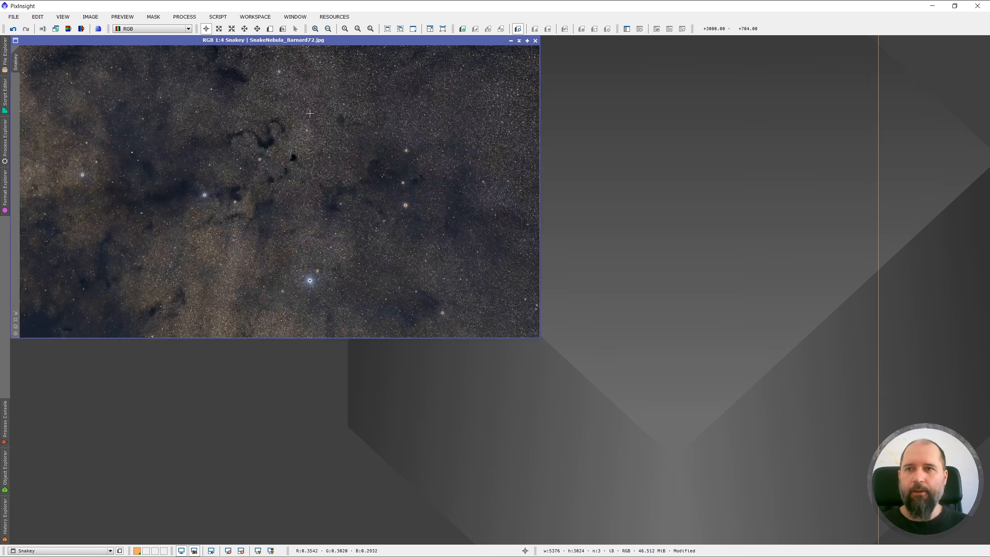
drag(324, 40, 520, 112)
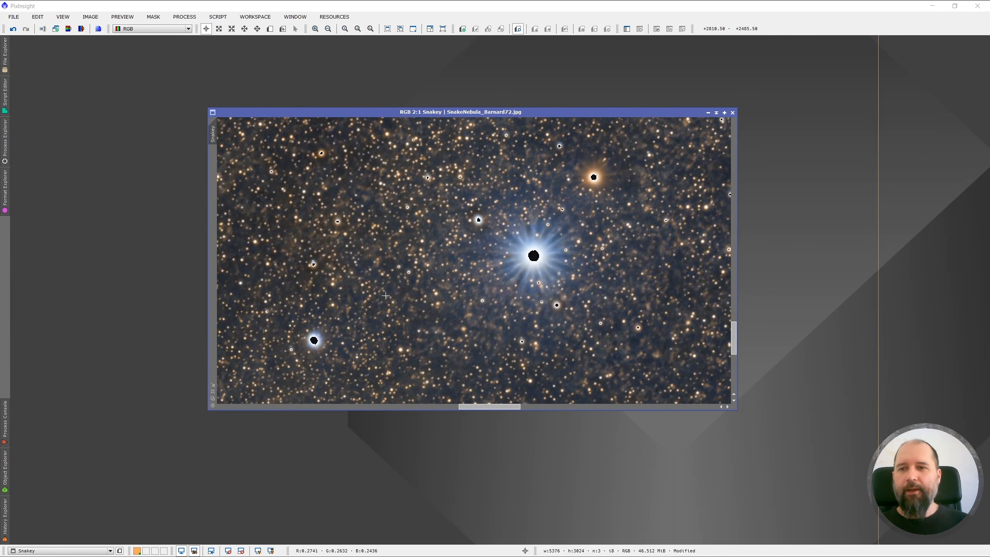
scroll(556, 280, down, 1)
scroll(561, 270, up, 1)
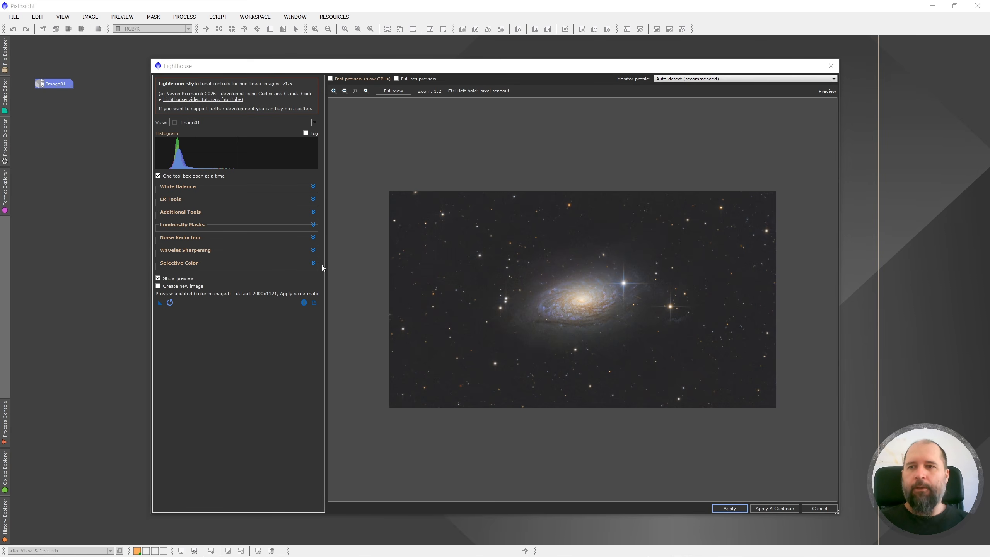
Expand the Luminosity Masks tool box for the galaxy image and enable the luminosity mask
click(313, 225)
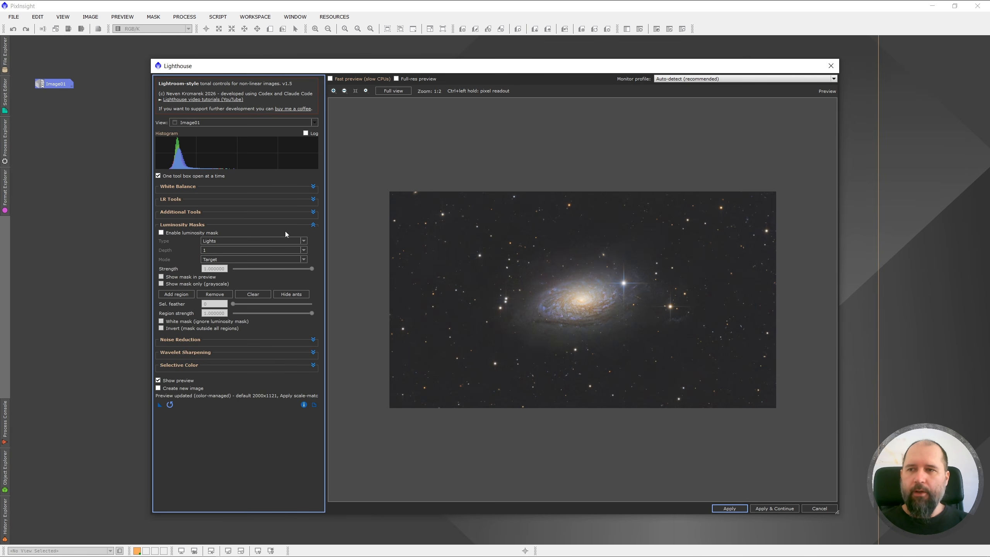
click(167, 233)
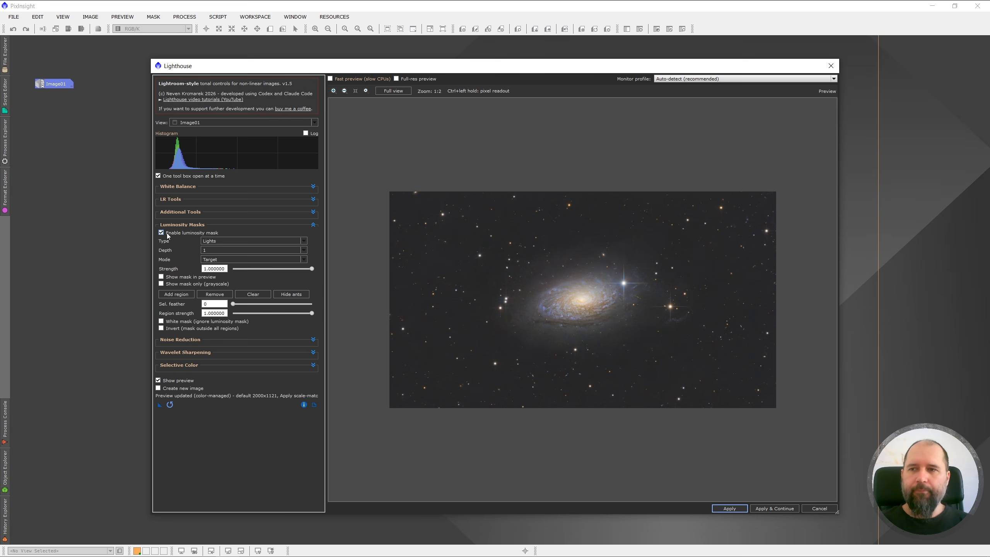
Try a tilted elliptical mask region around the galaxy, then remove that region
click(189, 294)
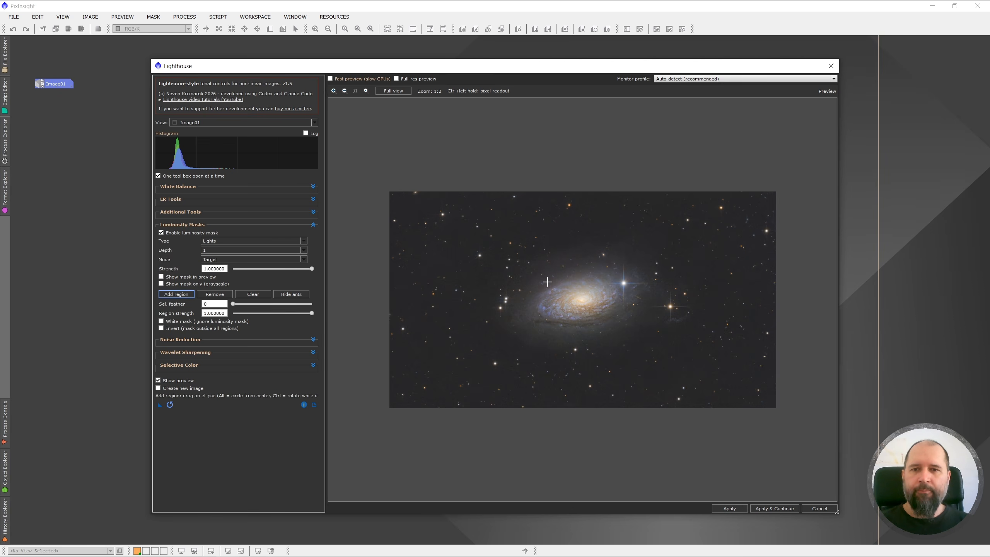
drag(640, 261, 533, 327)
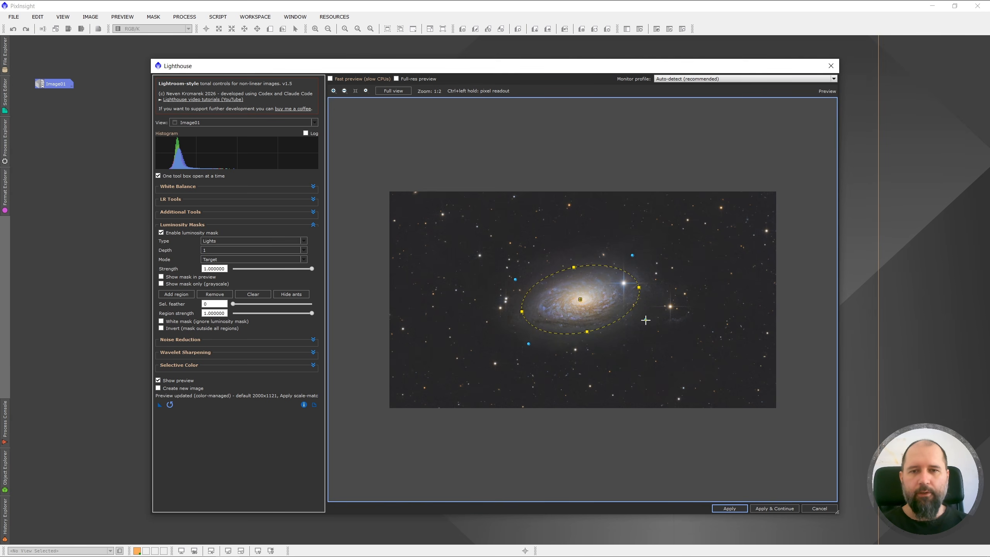
drag(645, 319, 646, 320)
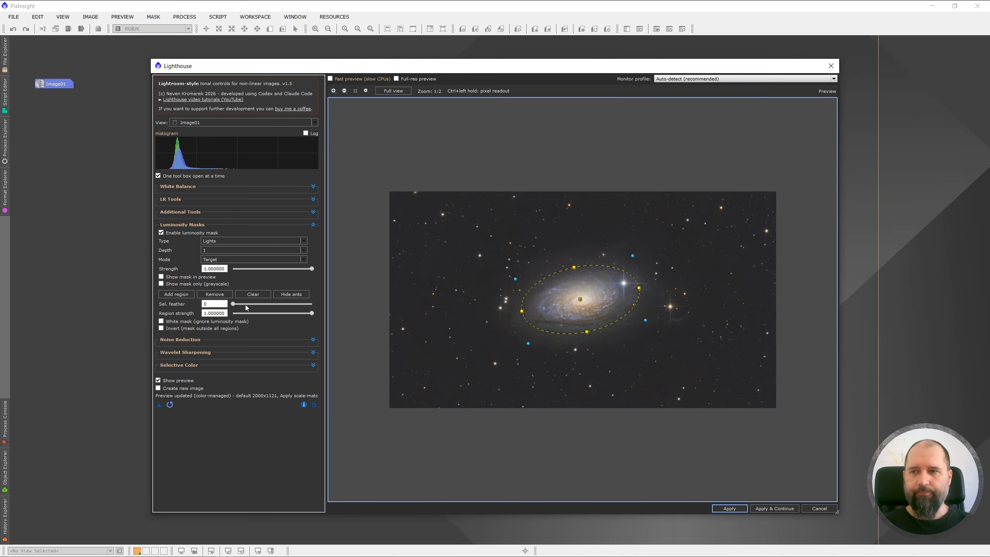
click(215, 294)
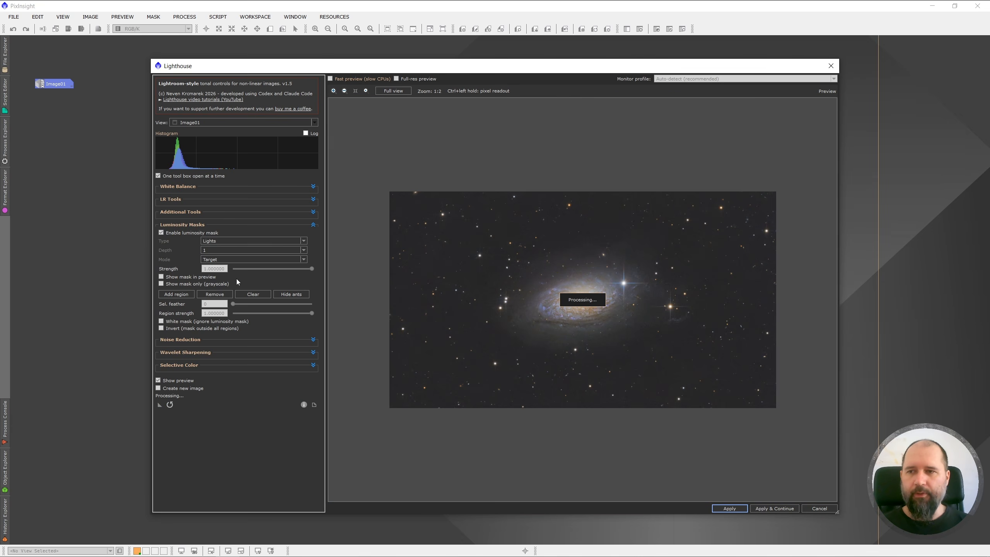
Add a tilted elliptical mask region large enough to enclose the galaxy, centre it on the core and fine-tune its rotation
click(169, 294)
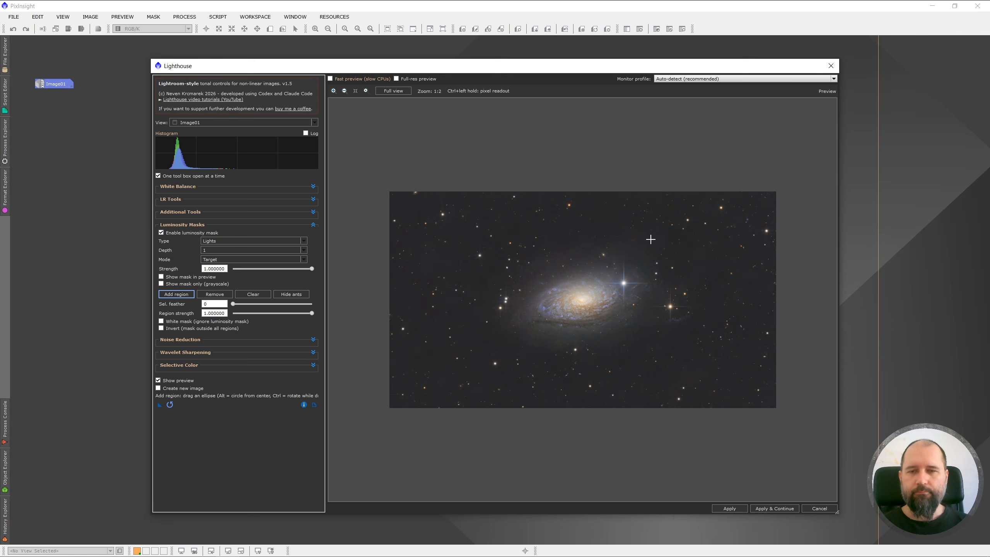
mouse_move(651, 239)
mouse_down()
mouse_move(500, 352)
mouse_move(503, 288)
mouse_move(536, 260)
mouse_move(604, 301)
mouse_move(563, 315)
mouse_move(518, 255)
mouse_move(517, 316)
mouse_up()
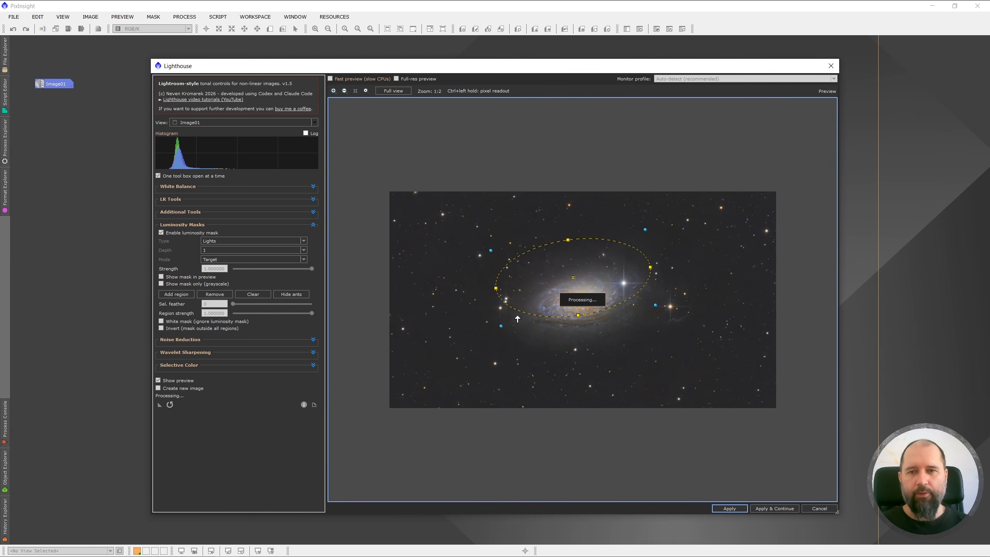
drag(574, 278, 578, 300)
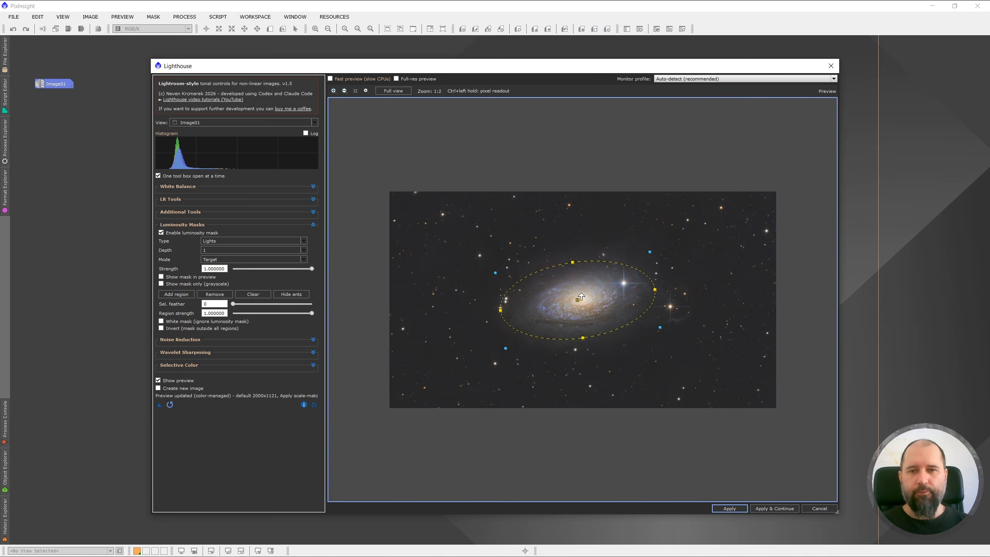
mouse_move(650, 251)
mouse_down()
mouse_move(650, 275)
mouse_move(648, 244)
mouse_up()
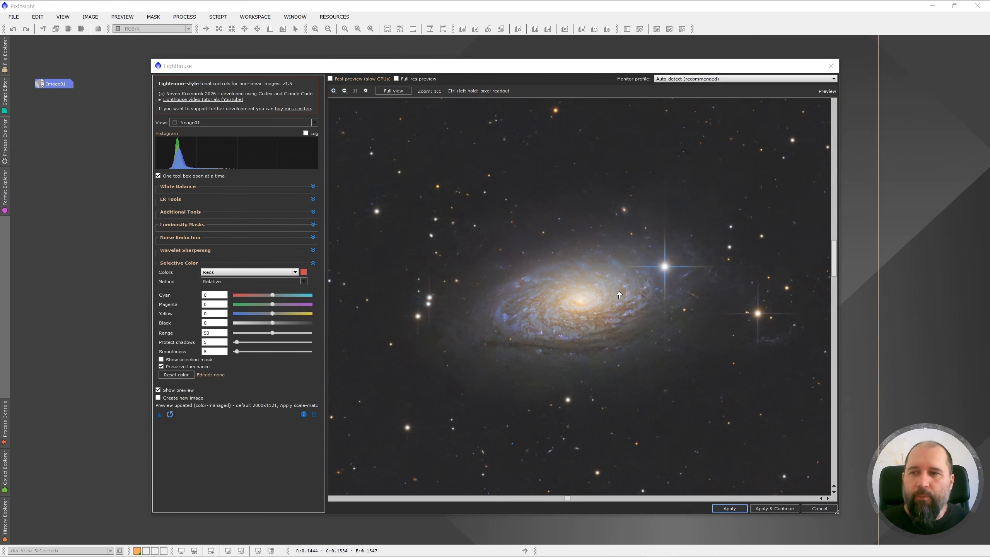
Review the selectable color ranges and the Relative and Absolute methods of Selective Color
click(258, 273)
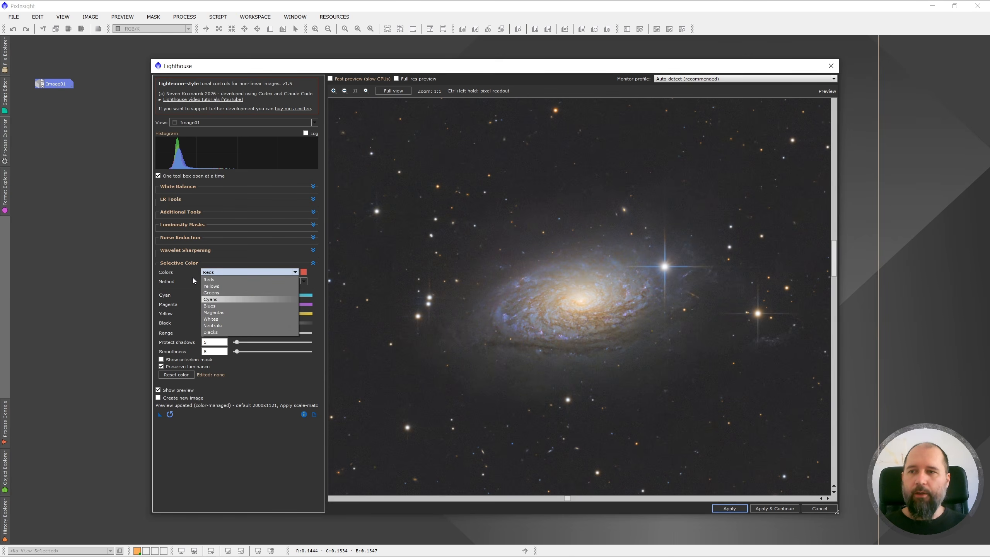
click(227, 273)
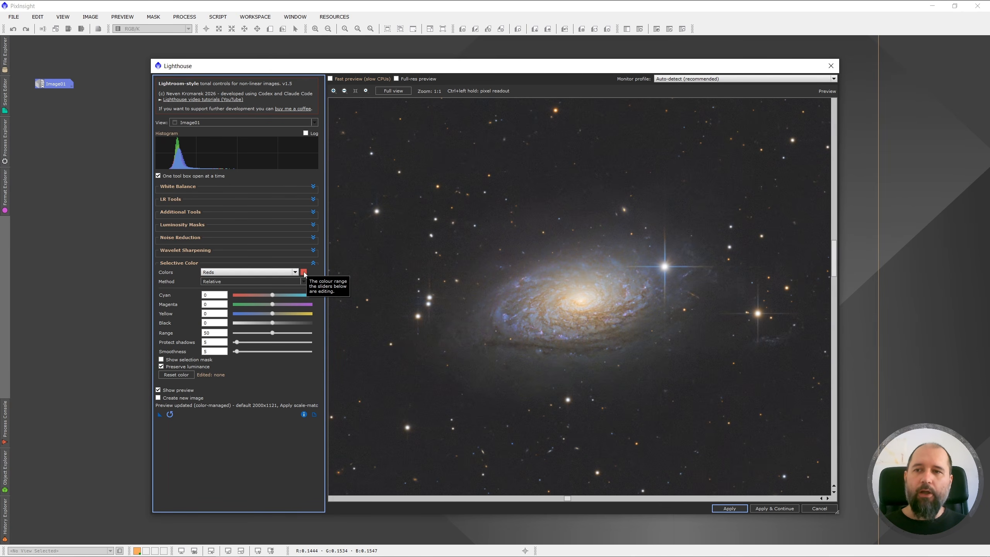
click(243, 282)
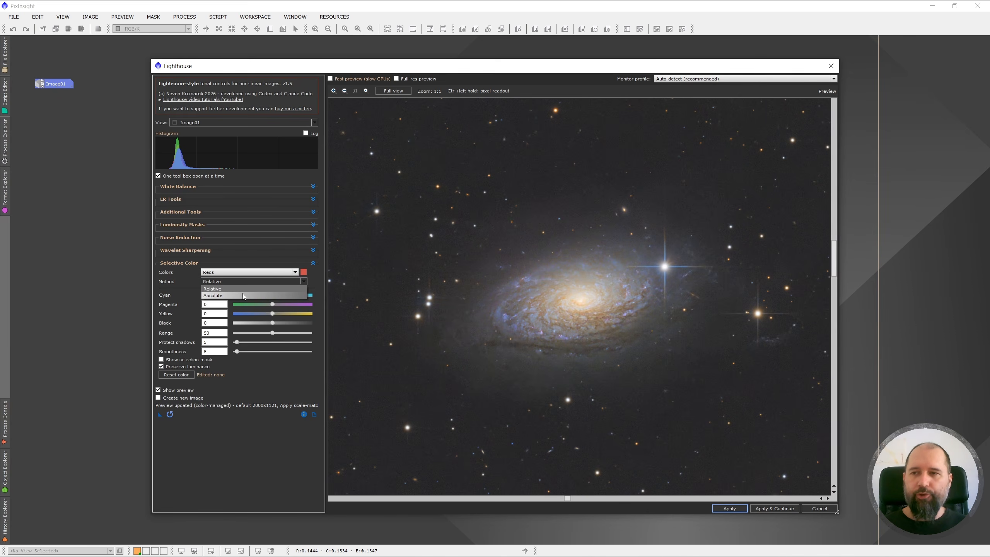
click(186, 280)
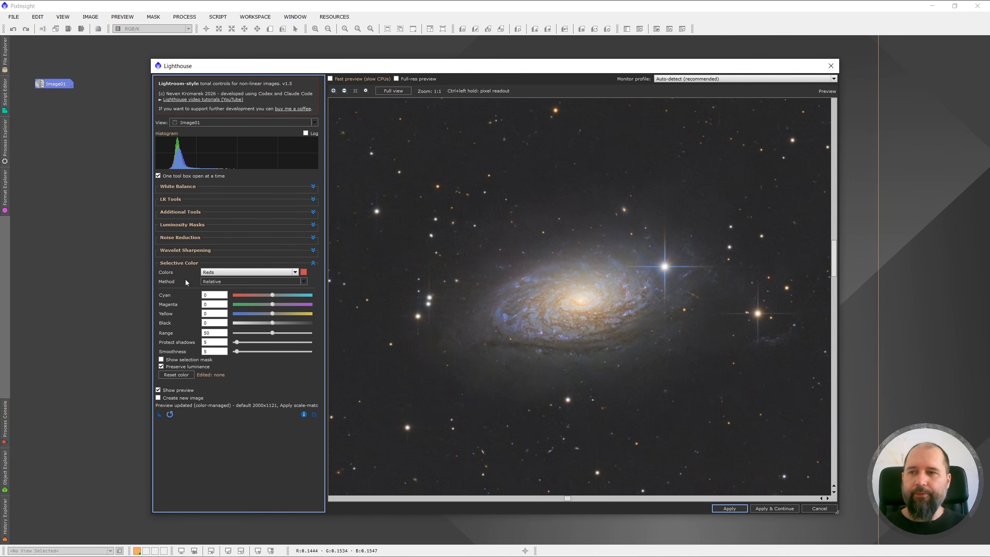
mouse_move(214, 282)
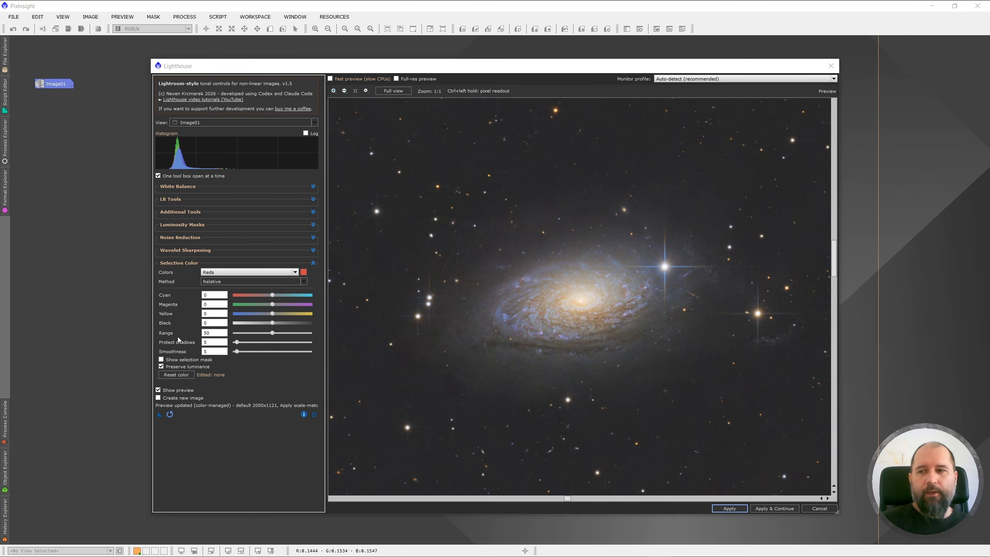
Show the selection mask for the Reds and widen its Range to 88
click(162, 359)
click(161, 360)
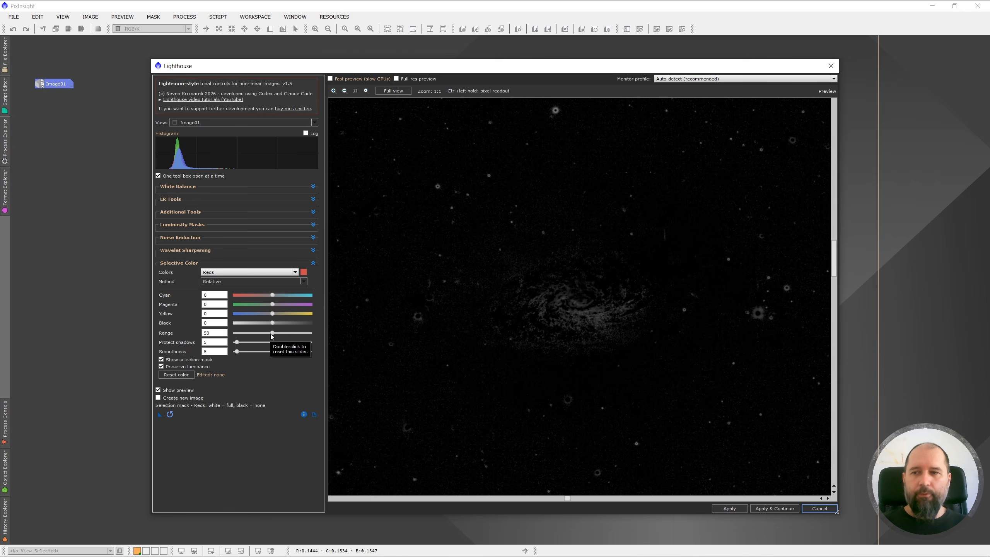
drag(272, 333, 293, 335)
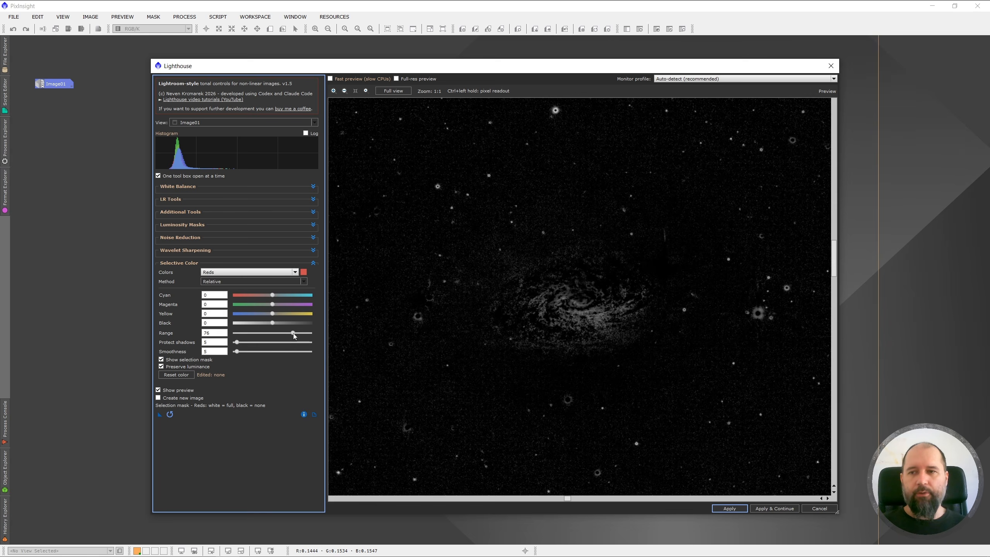
drag(293, 333, 302, 334)
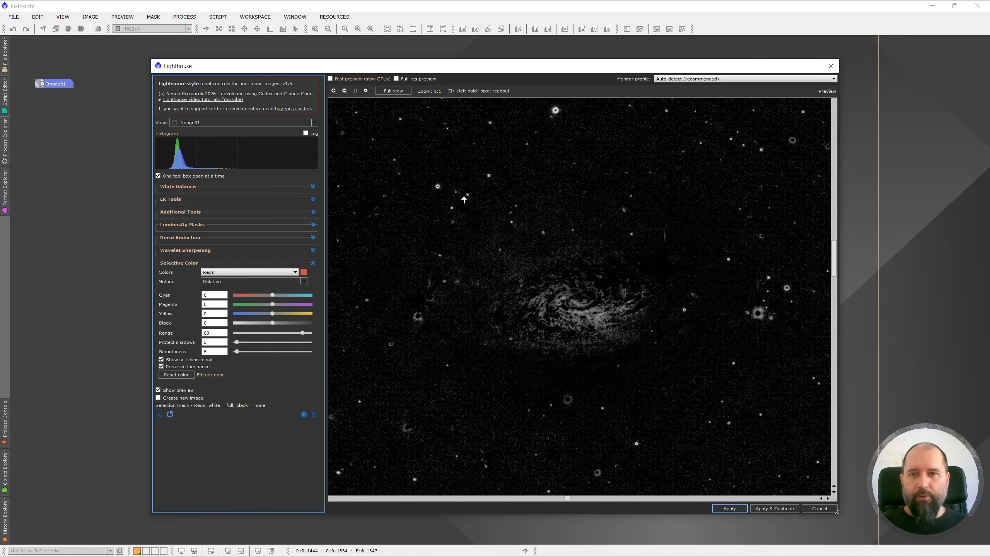
Raise Protect shadows to 55 for the Reds selection mask to keep the dark background out of it
scroll(464, 200, up, 1)
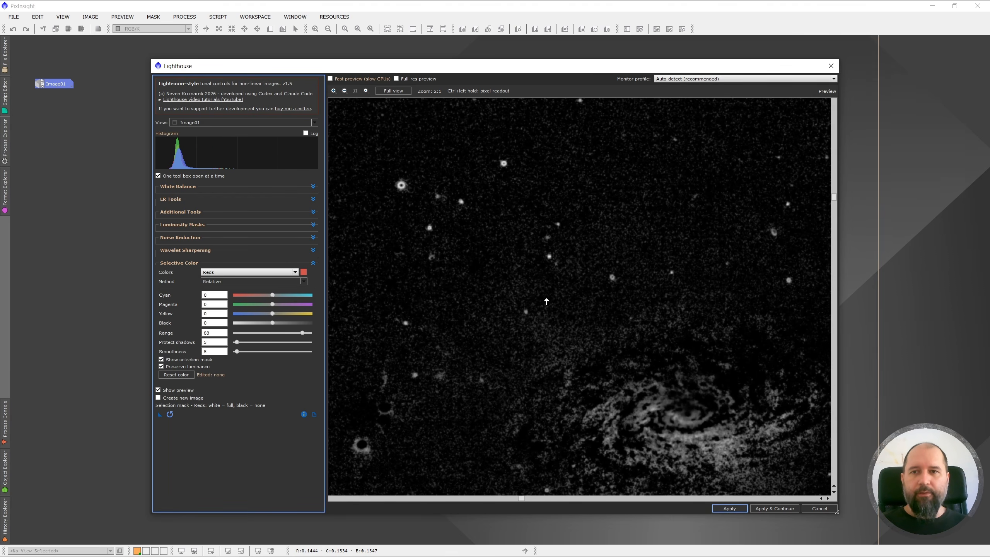
scroll(604, 323, down, 1)
scroll(606, 222, up, 1)
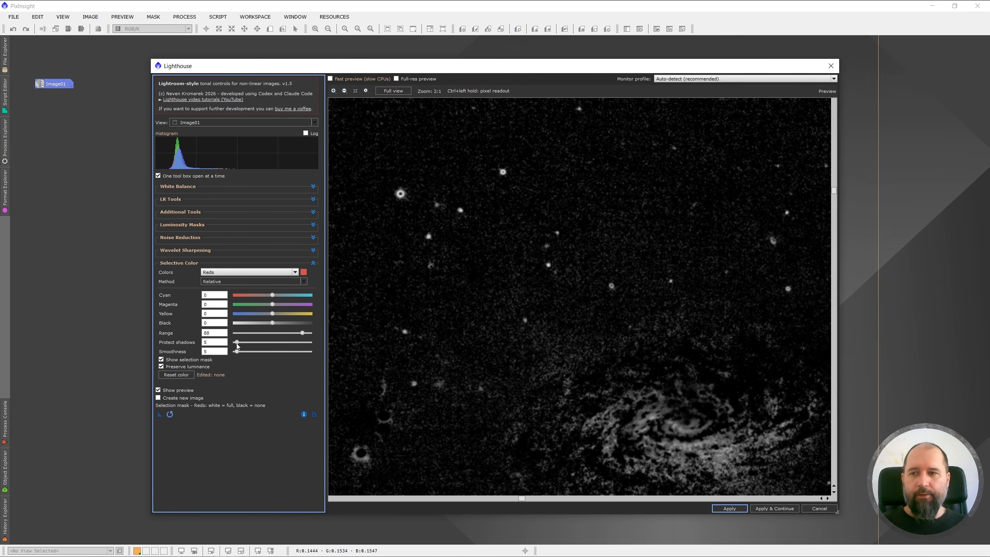
drag(240, 342, 261, 341)
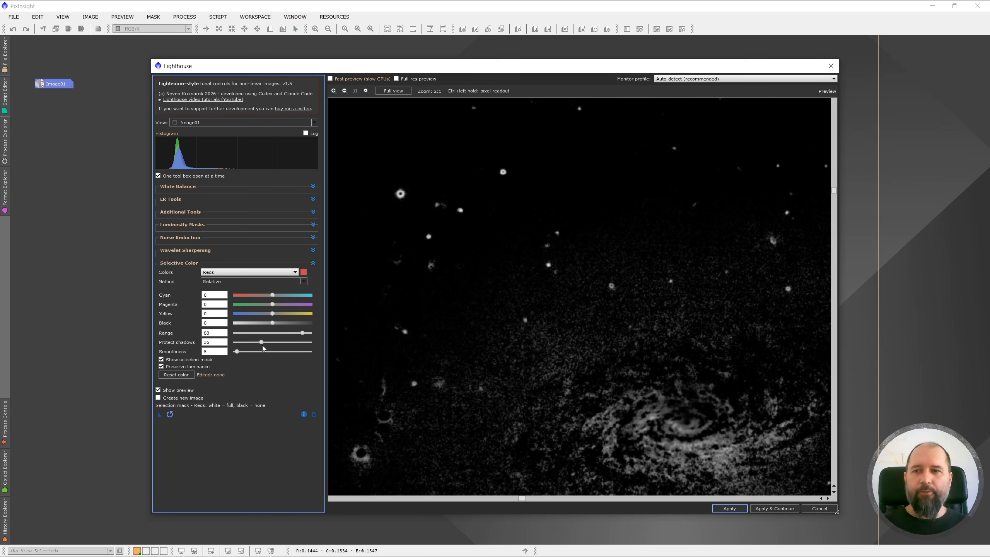
drag(262, 343, 276, 342)
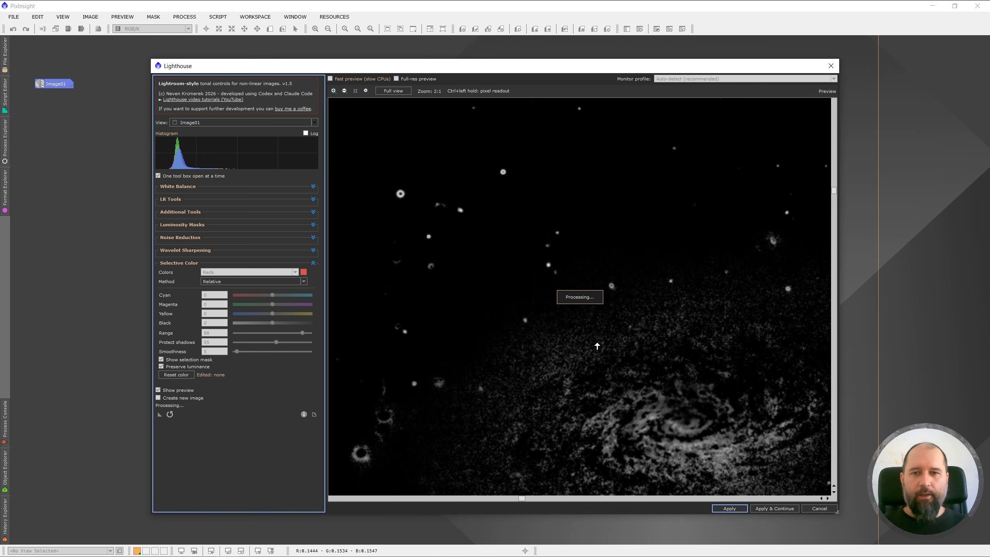
Set the Reds mask's Smoothness to 8, check the galaxy up close and turn off the selection mask display
drag(668, 396, 552, 263)
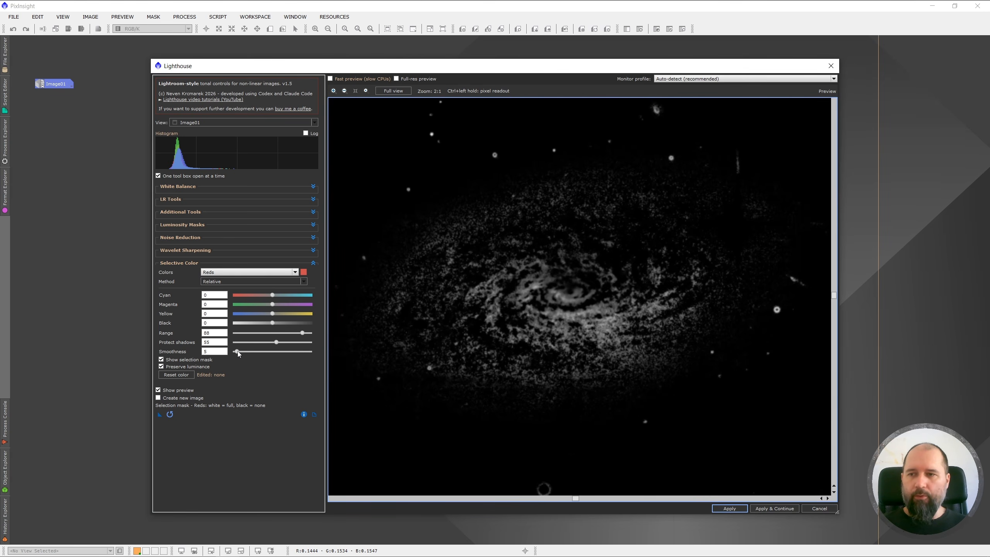
drag(238, 352, 240, 351)
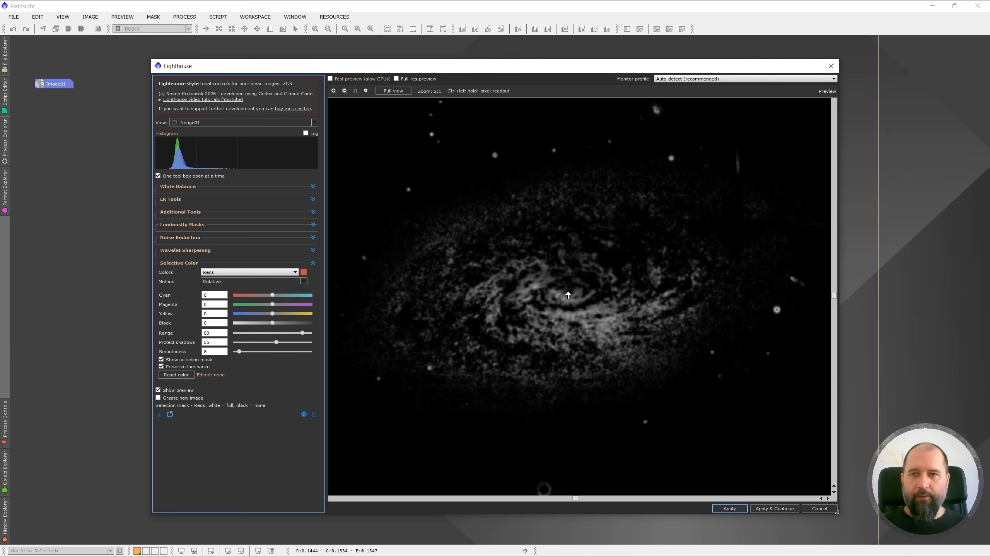
scroll(581, 295, down, 1)
scroll(581, 295, up, 1)
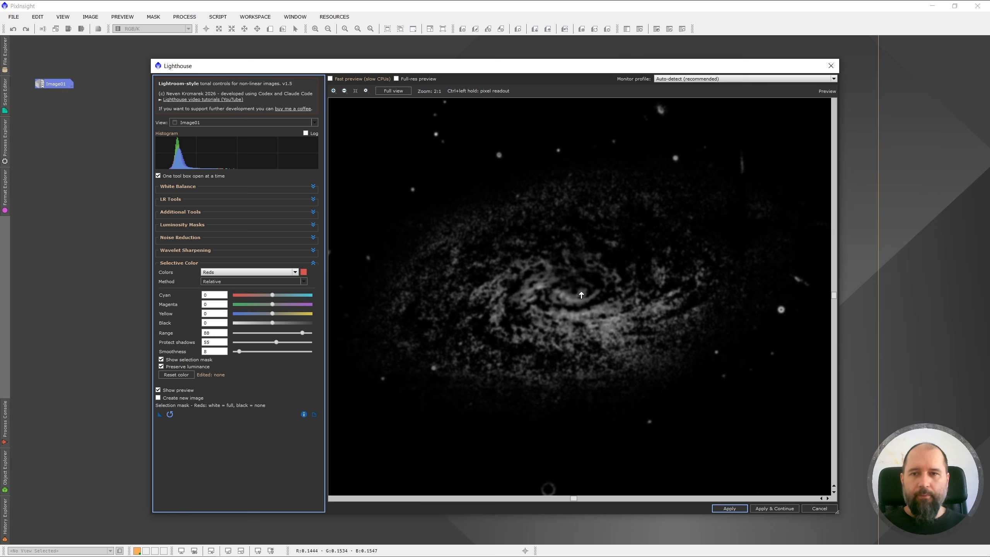
click(161, 361)
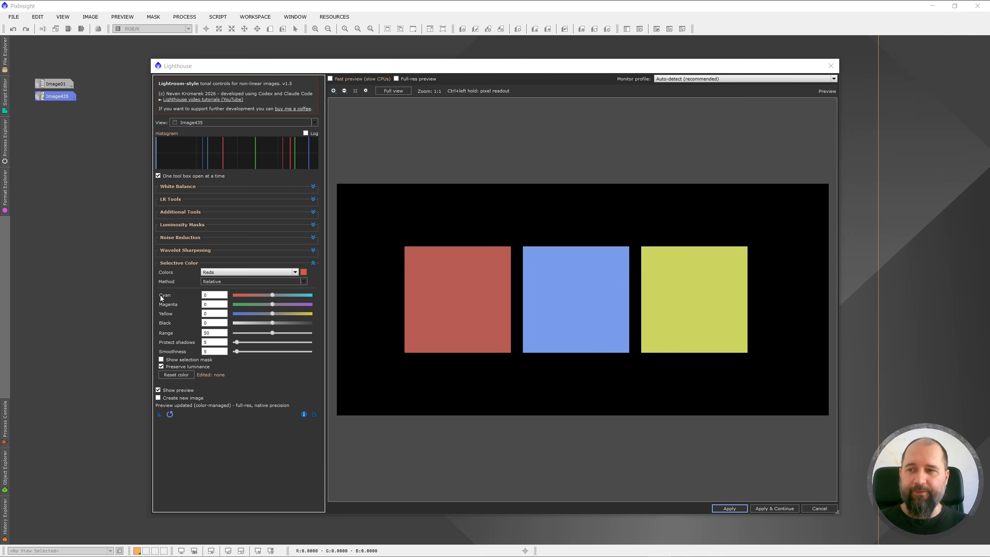
Try Cyan shifts on the Reds of the color-squares image, from -96 up to 100 and back to -76
drag(272, 298, 268, 298)
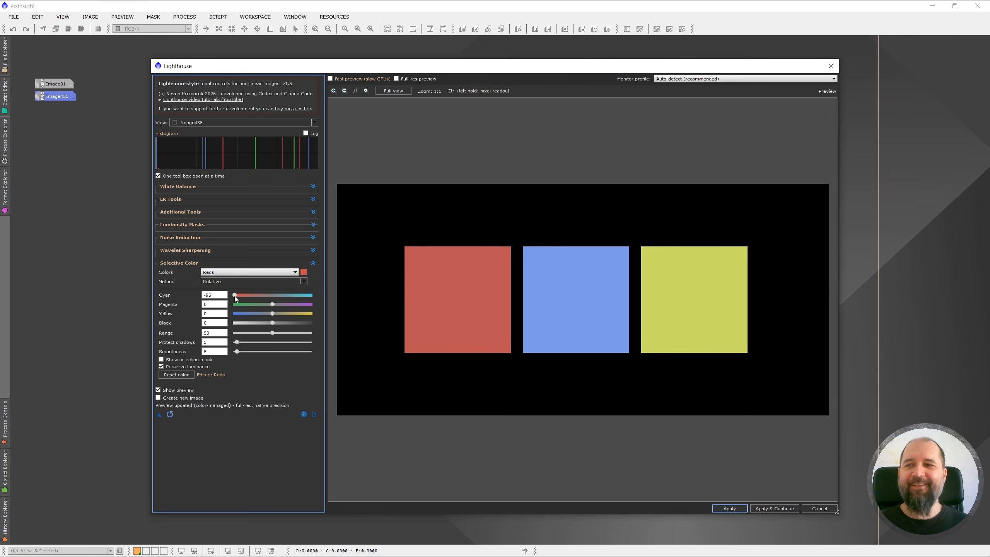
drag(235, 297, 278, 303)
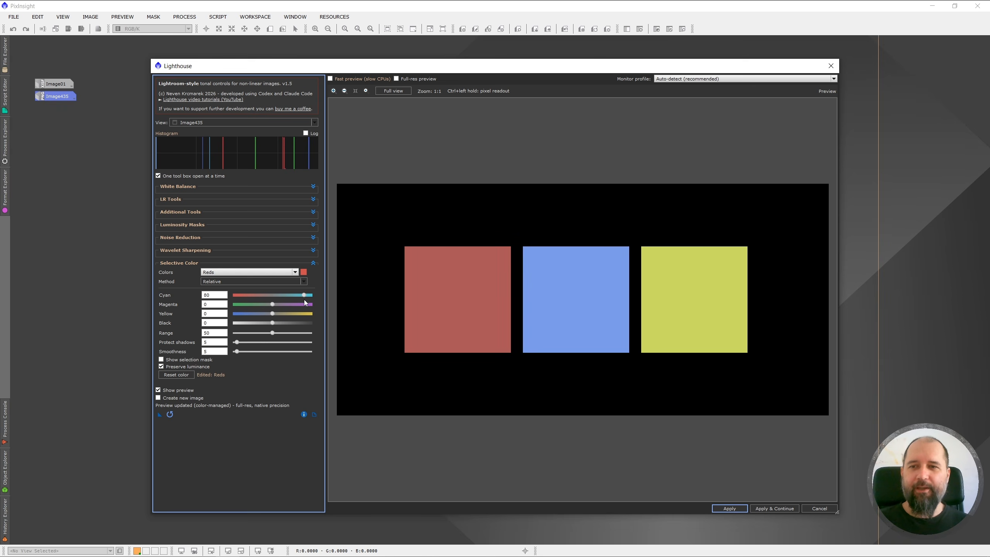
drag(305, 297, 307, 298)
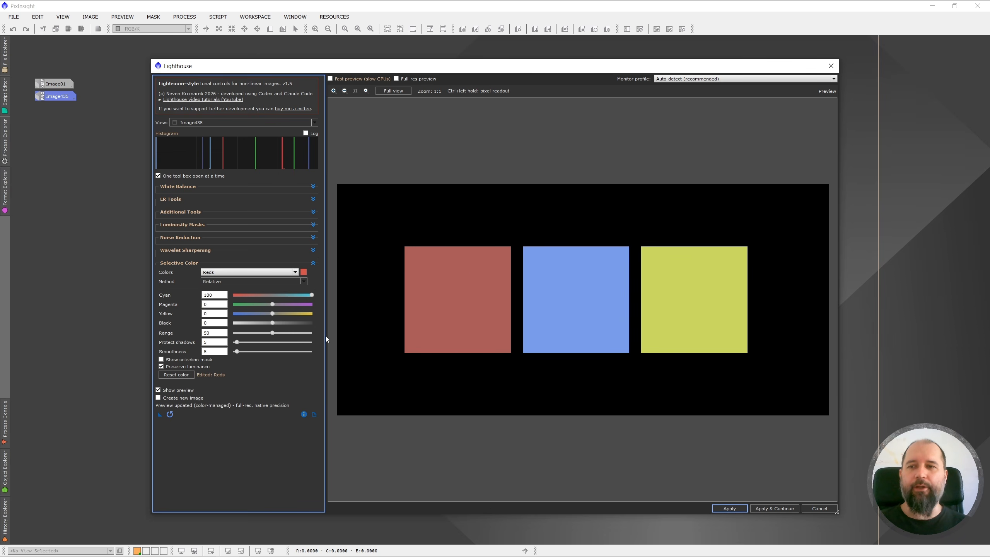
click(272, 296)
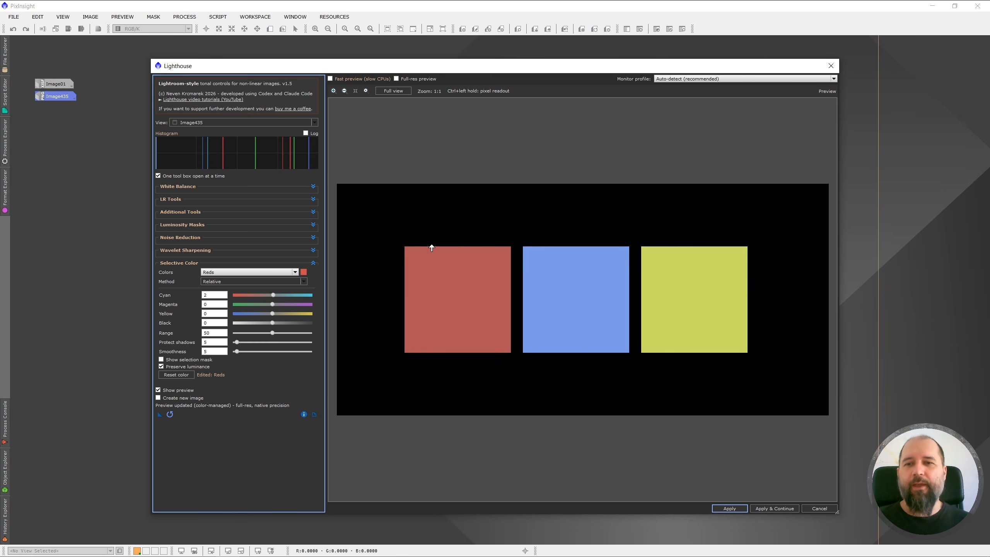
click(243, 296)
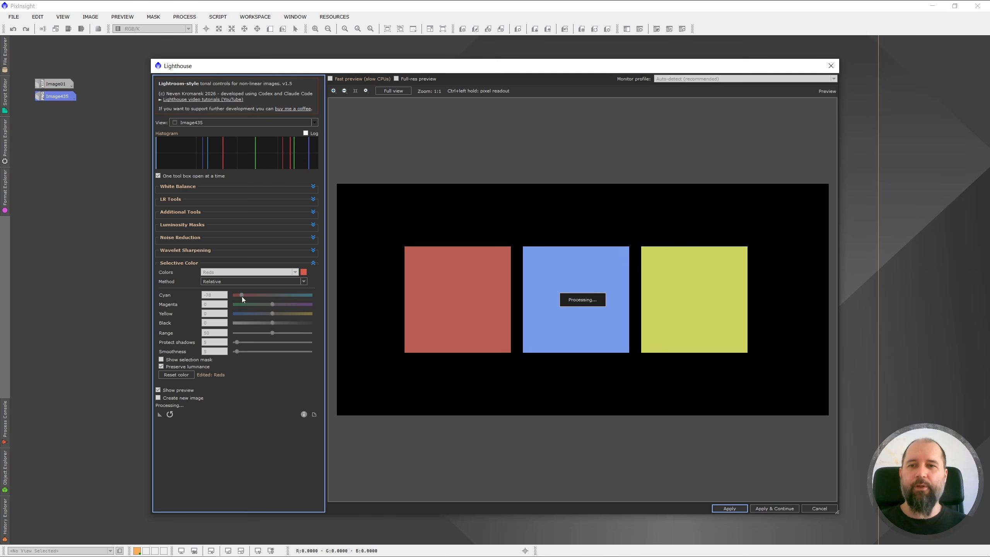
click(304, 296)
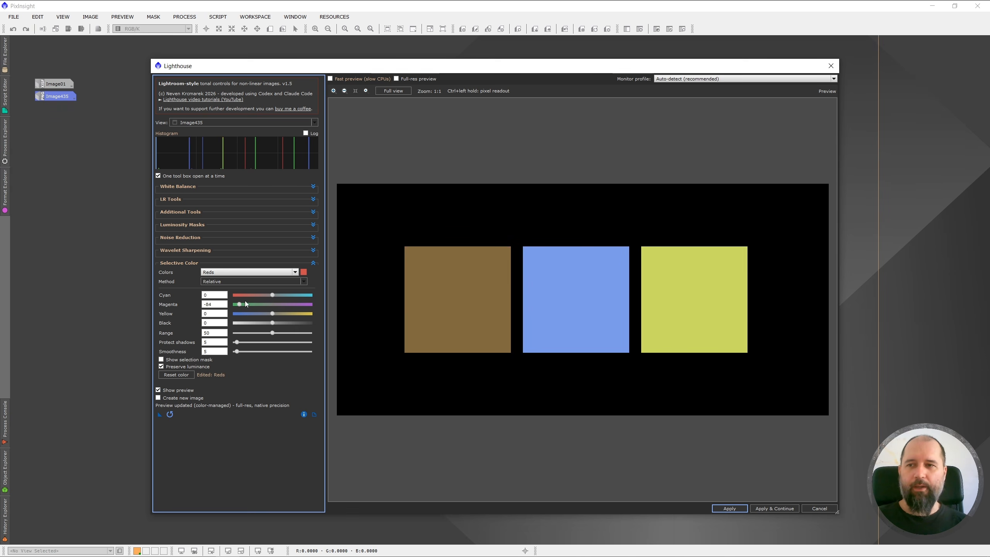
Try Magenta shifts on the Reds at -88, 72, 52 and 18, then reset Magenta
drag(242, 308, 244, 308)
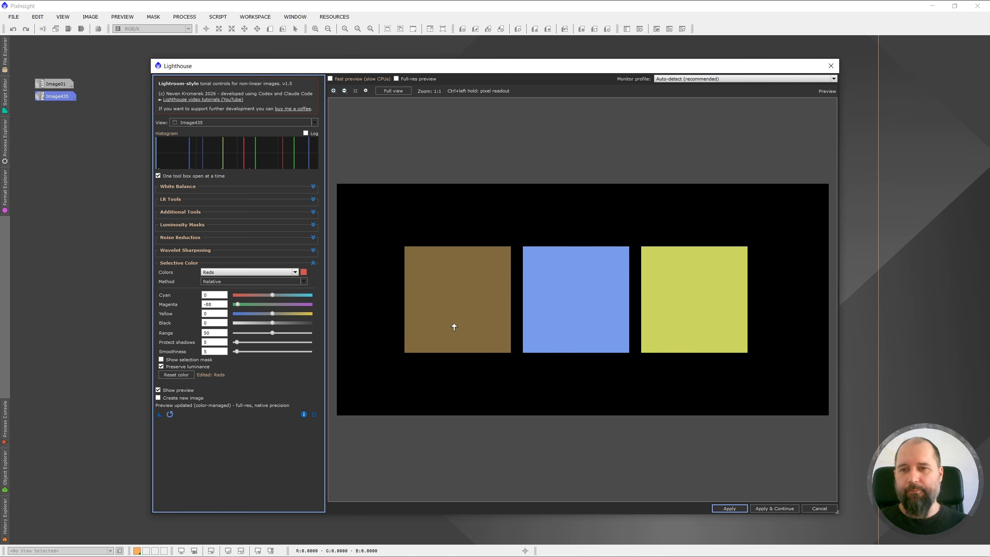
click(301, 305)
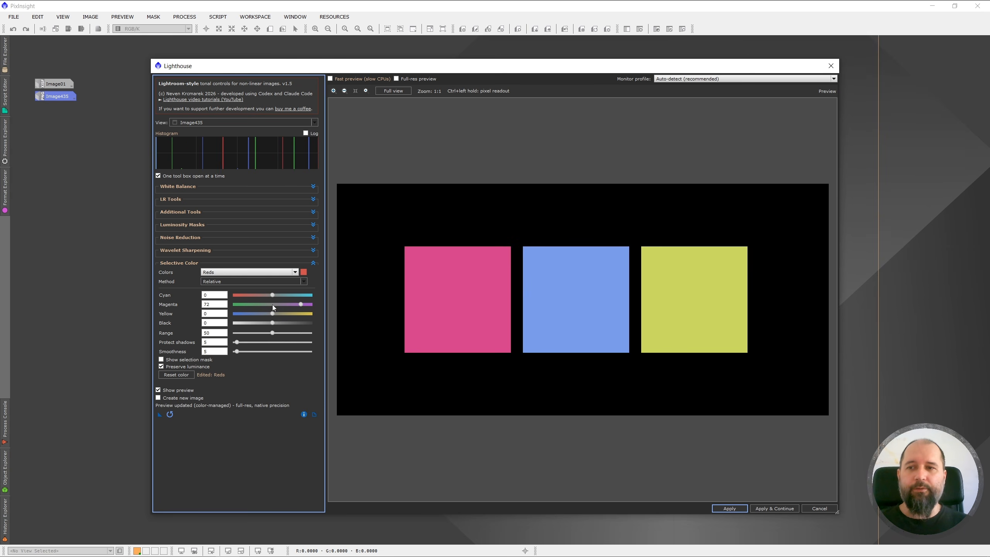
click(293, 305)
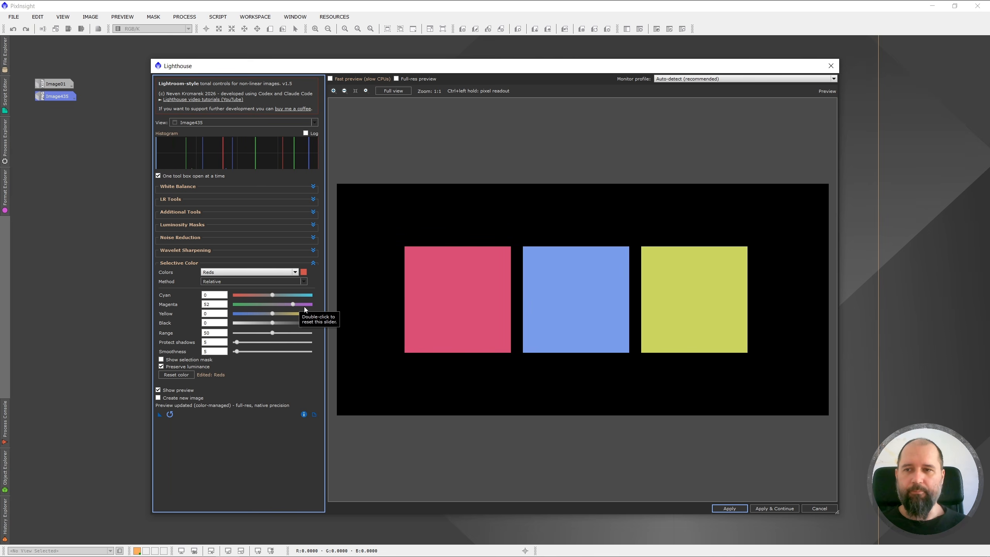
click(308, 307)
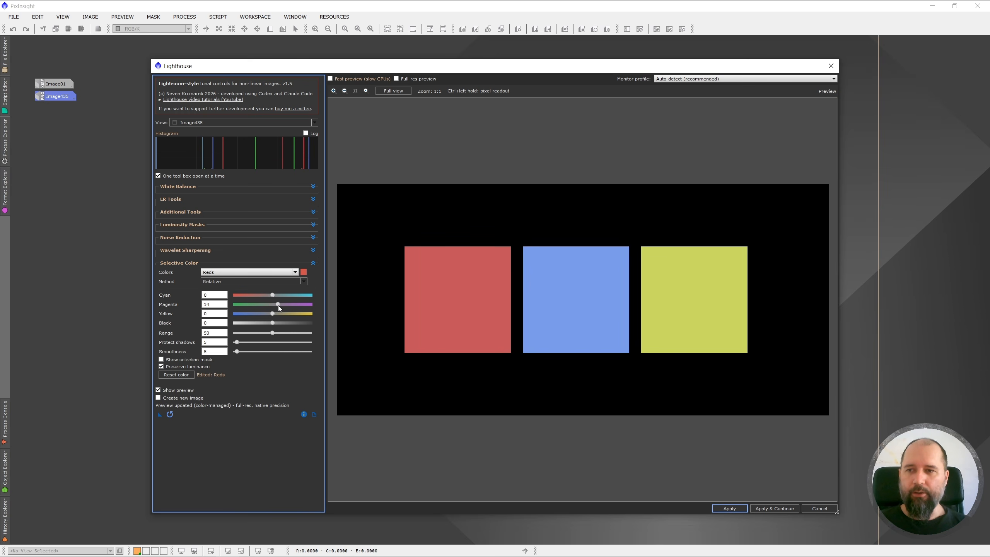
drag(279, 306, 279, 305)
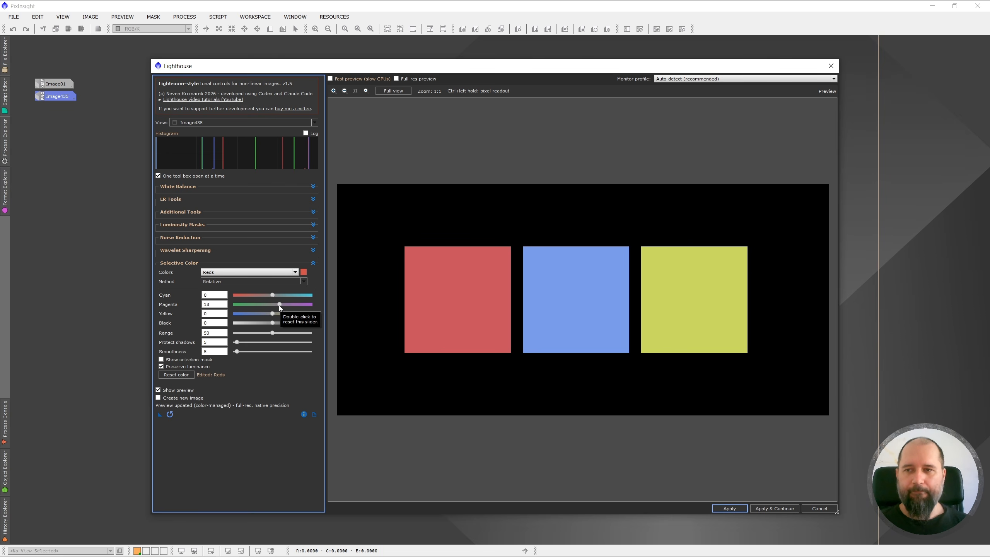
double_click(279, 305)
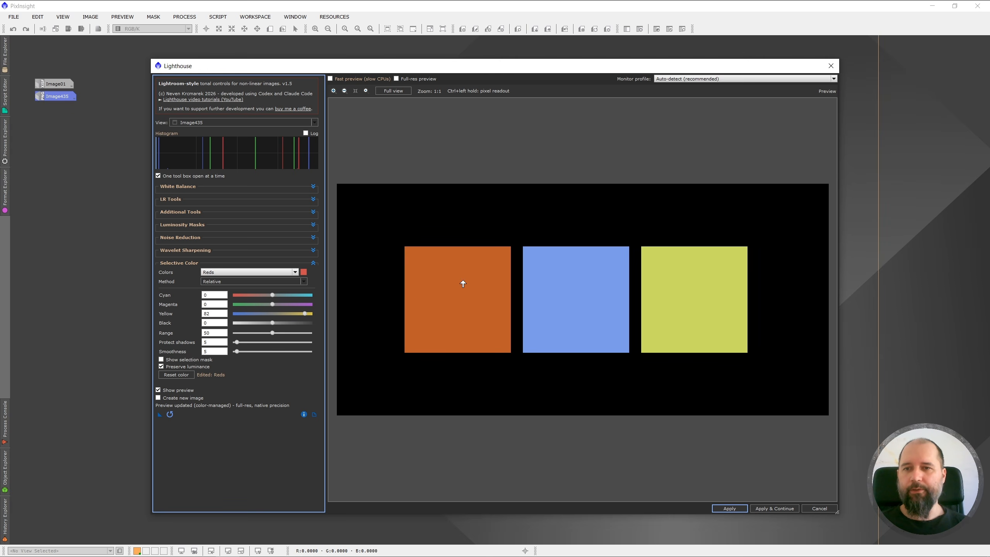
Try negative Yellow shifts on the Reds down to -86, then reset Yellow
click(239, 314)
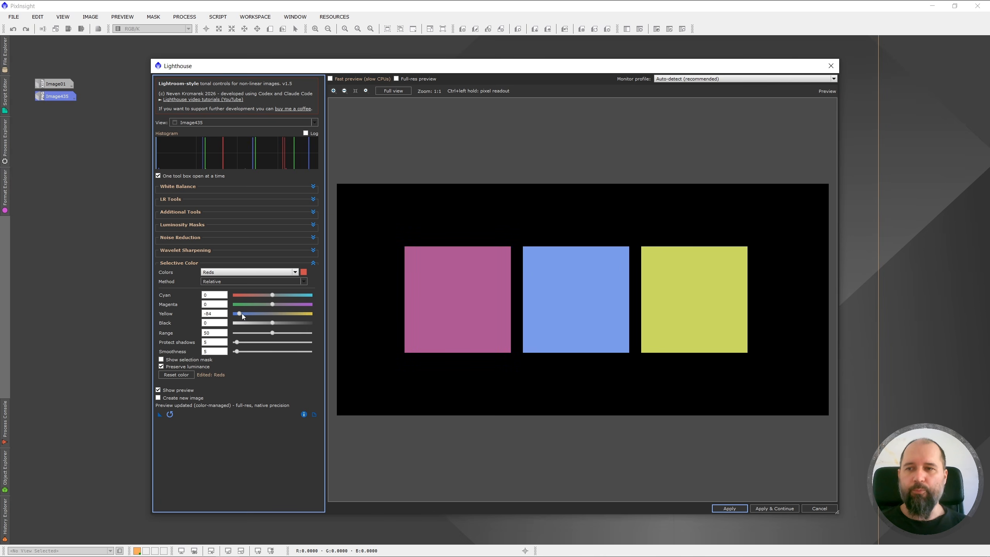
click(243, 314)
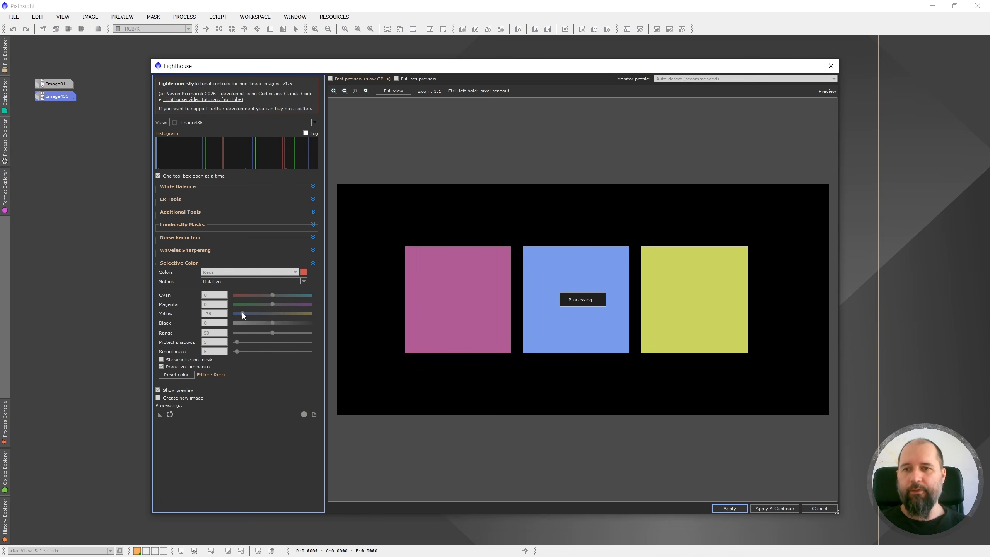
click(239, 314)
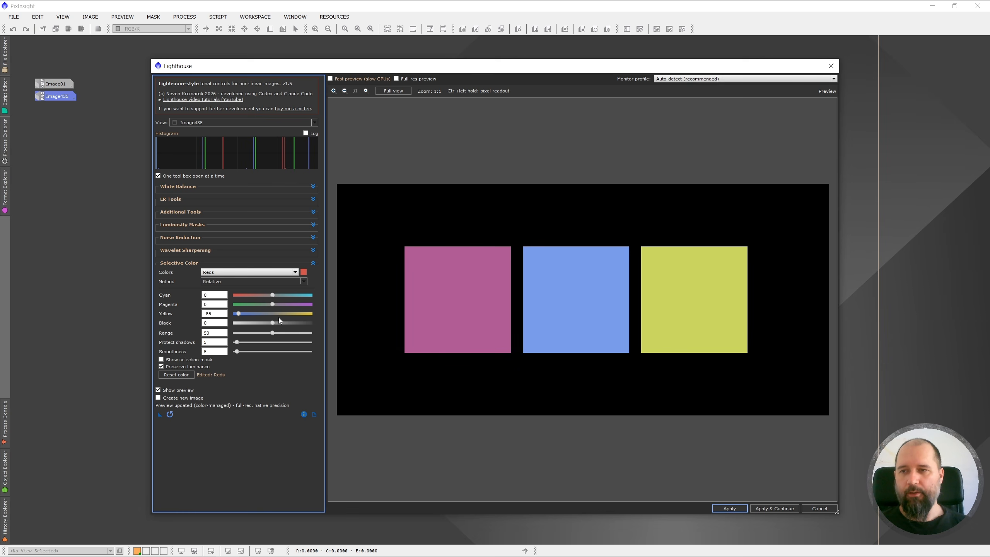
double_click(238, 314)
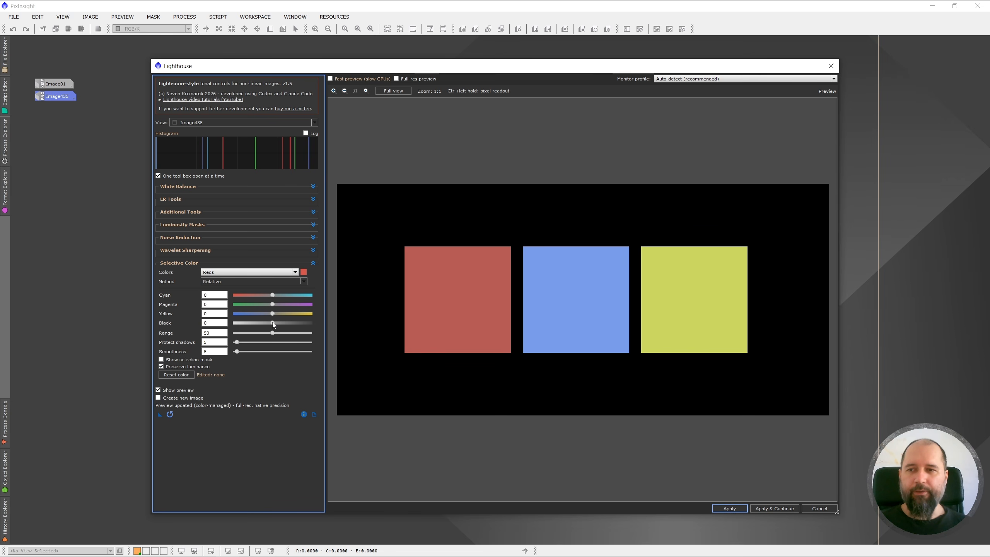
Lighten the red square by setting the Reds' Black to -56 and lower their Cyan to -100
drag(274, 322, 251, 322)
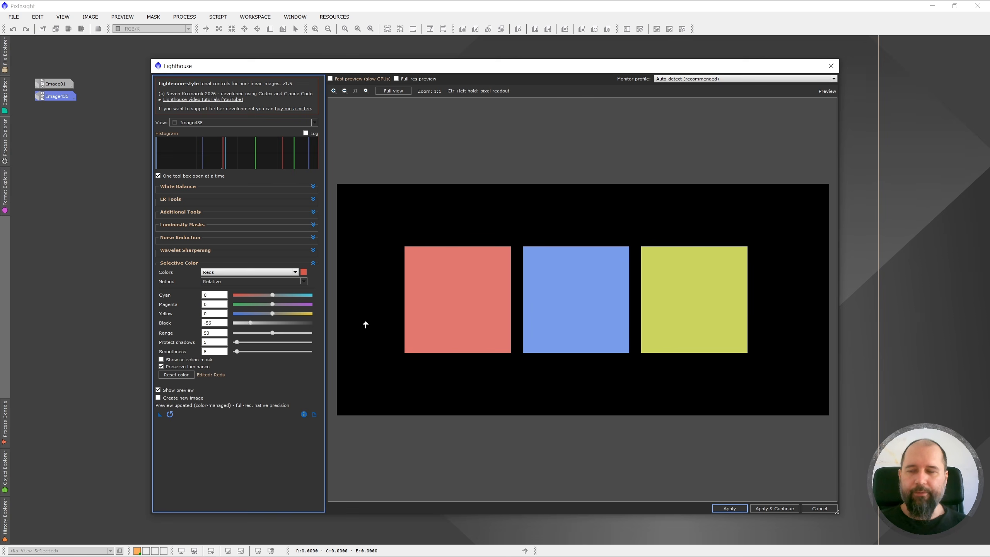
click(239, 296)
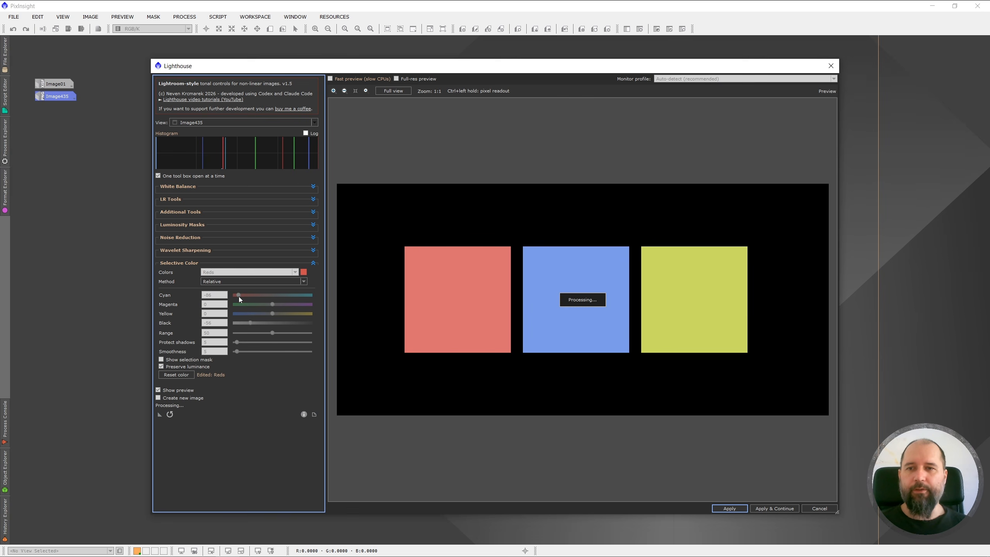
drag(238, 295, 234, 298)
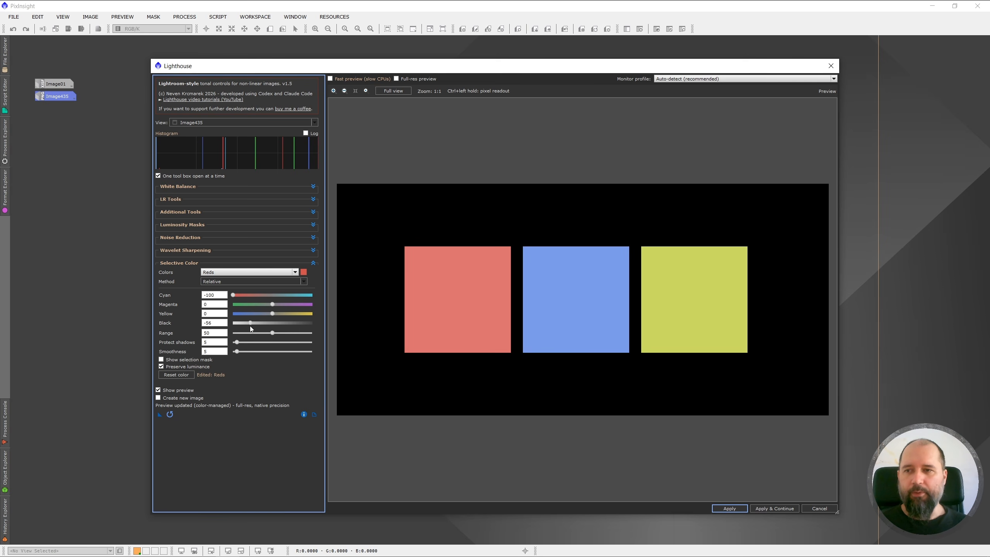
Darken the red square by setting the Reds' Black to 28, then reset the Reds' Cyan and Black
drag(251, 324, 284, 324)
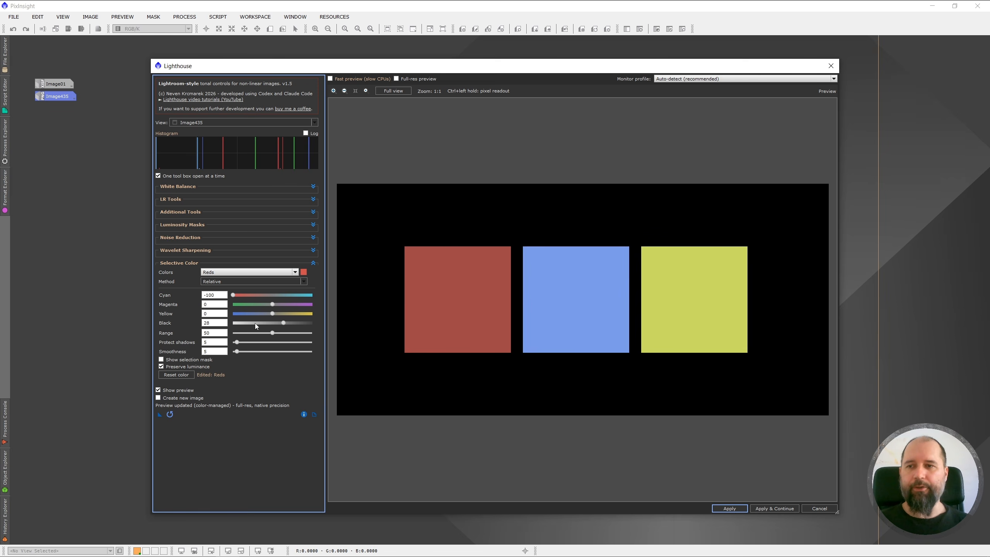
double_click(233, 295)
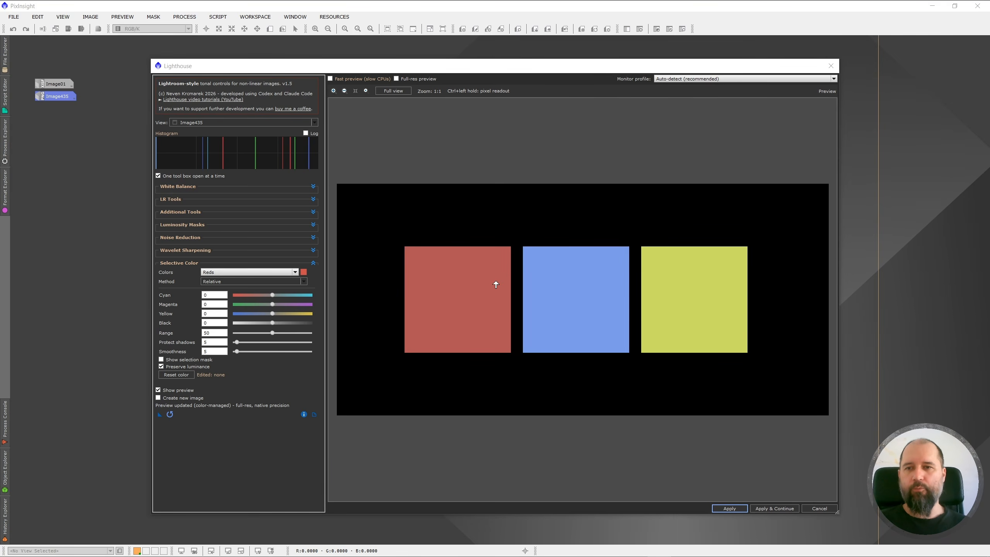
Set the Reds' Cyan to -68, Magenta to 14, Yellow to -8 and Black to 8, trying Yellow at -26, -6 and 44 on the way
click(245, 296)
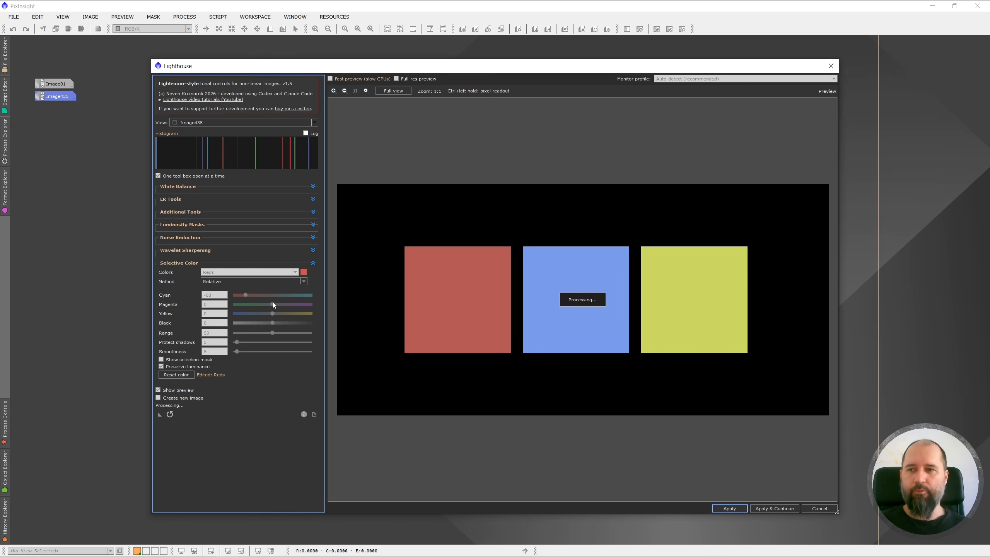
click(279, 305)
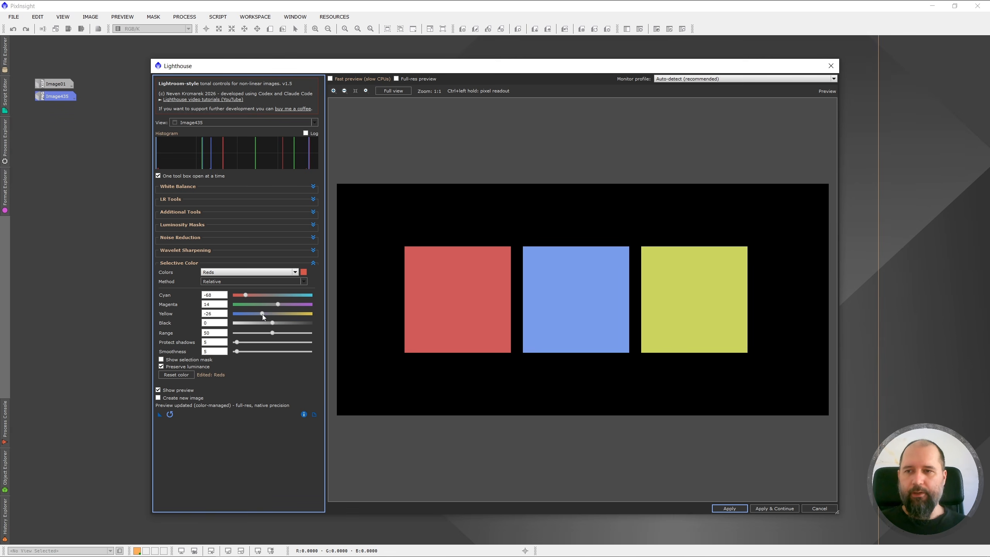
click(262, 314)
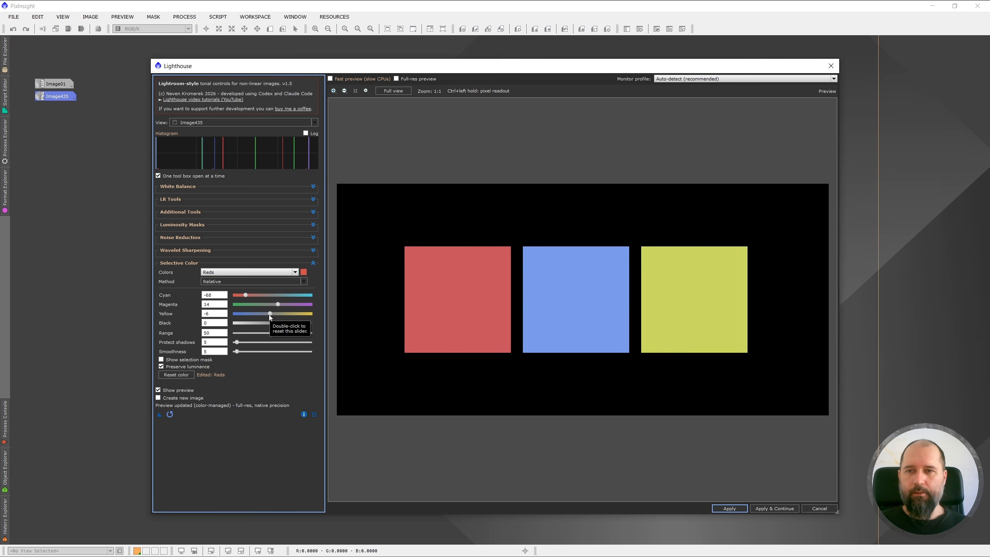
click(289, 315)
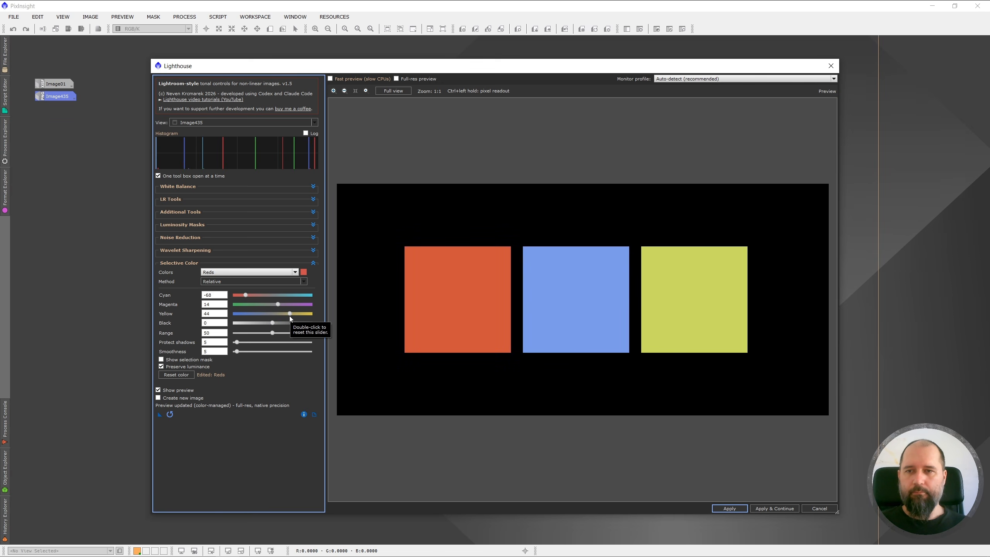
drag(290, 317, 270, 314)
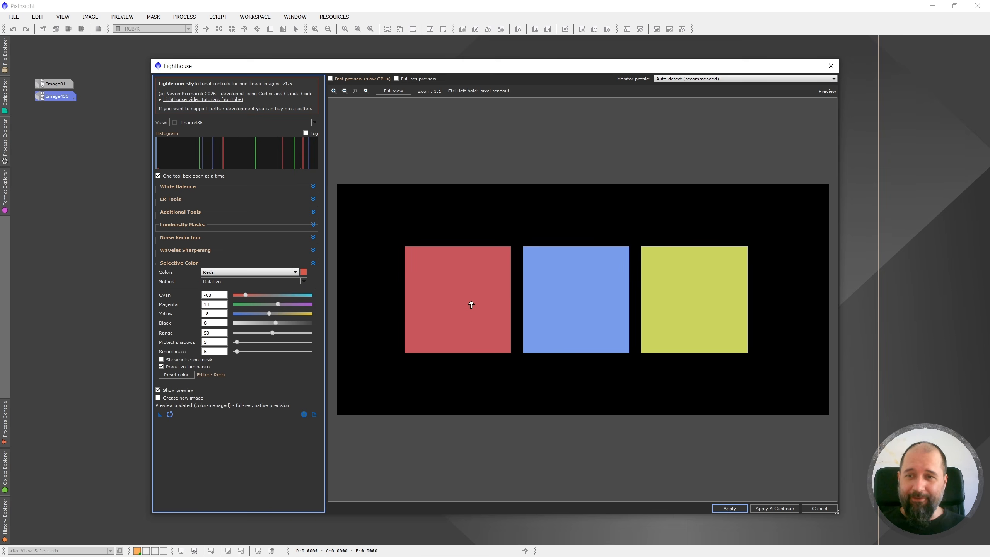
Compare the adjusted red square with the original by switching the preview off and on twice
click(159, 390)
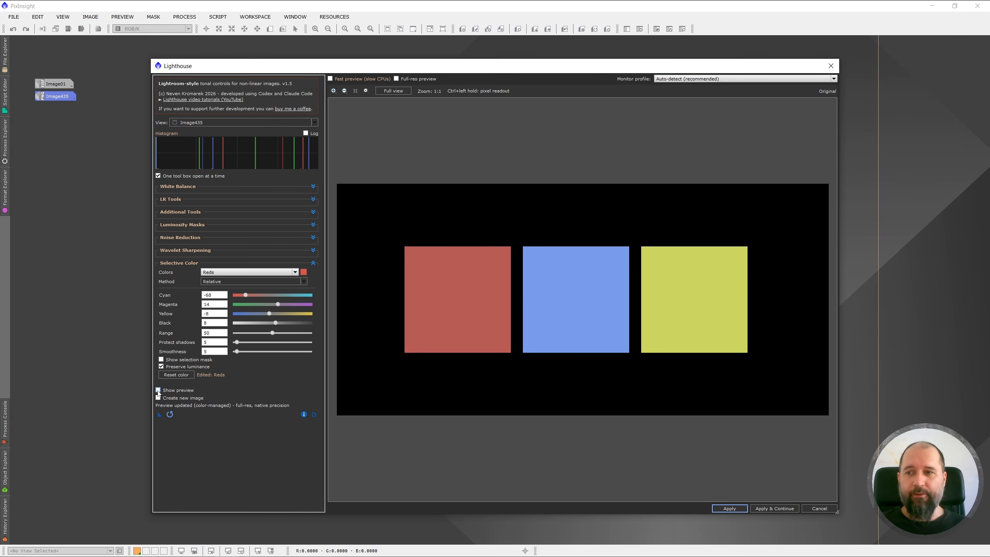
click(158, 390)
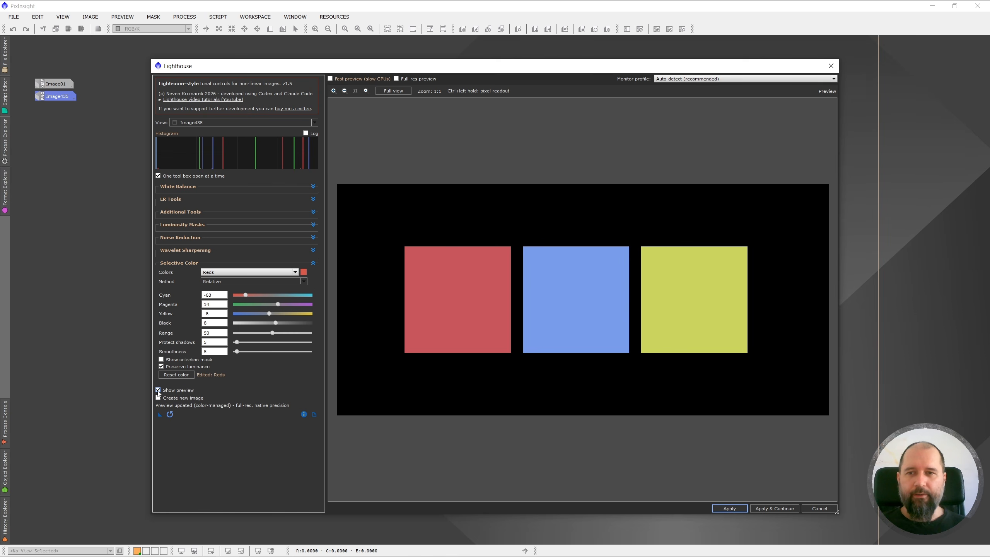
click(158, 391)
click(158, 391)
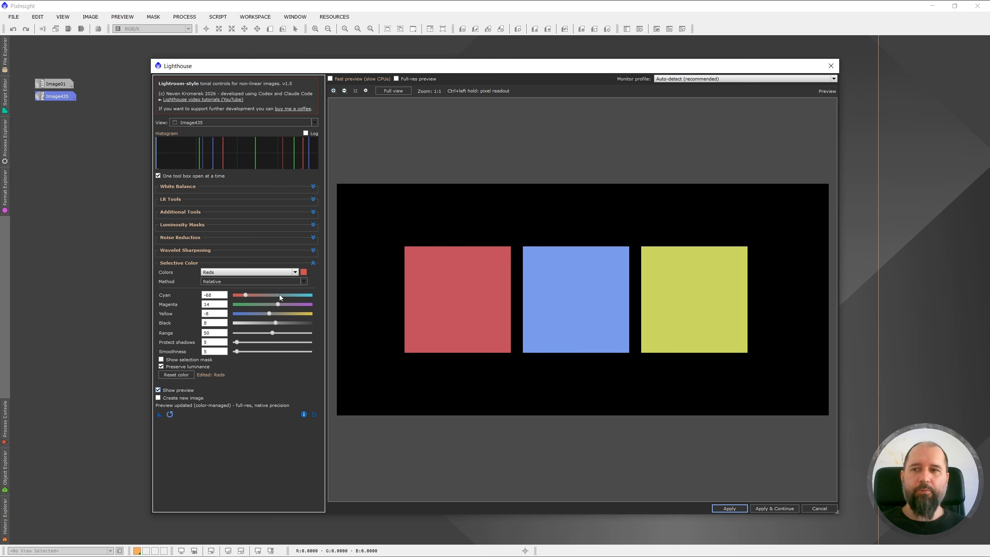
Select the Blues, try Cyan shifts from negative values such as -78 up to 24, 64 and 82, and reset Cyan
click(219, 275)
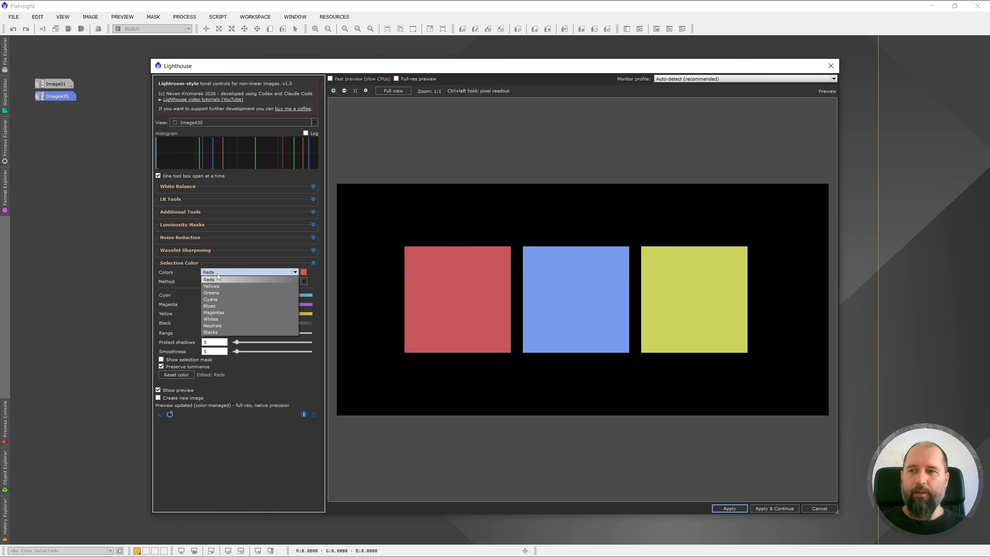
click(209, 307)
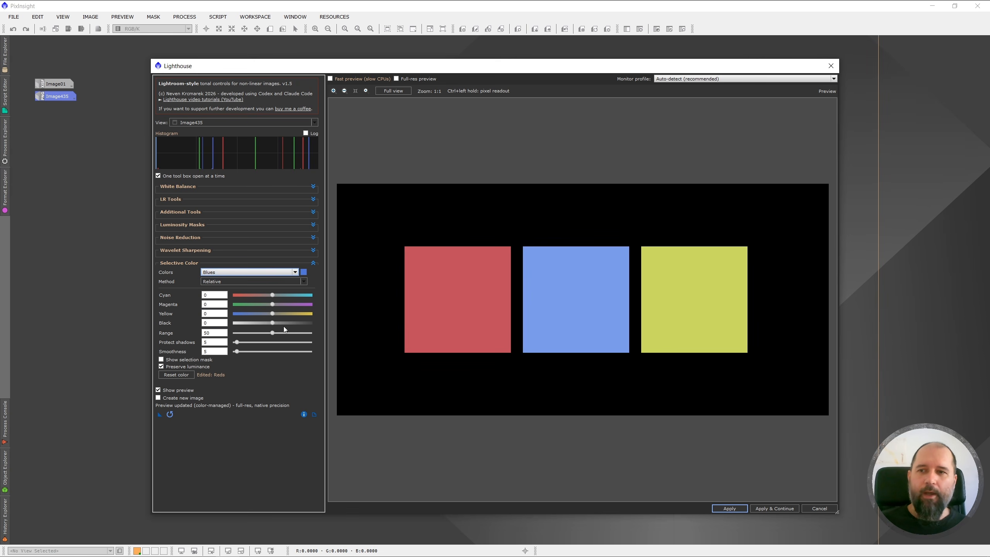
click(242, 295)
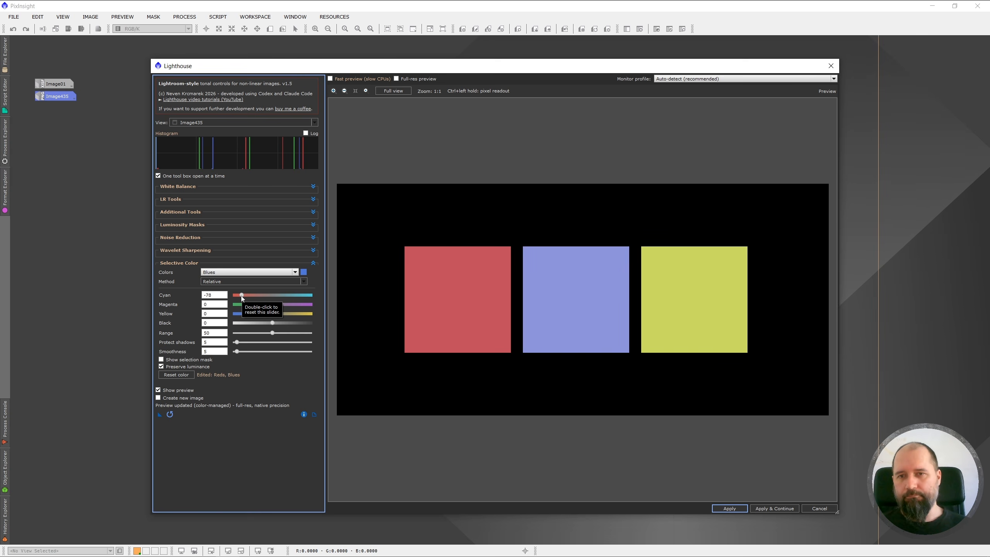
drag(241, 296, 238, 295)
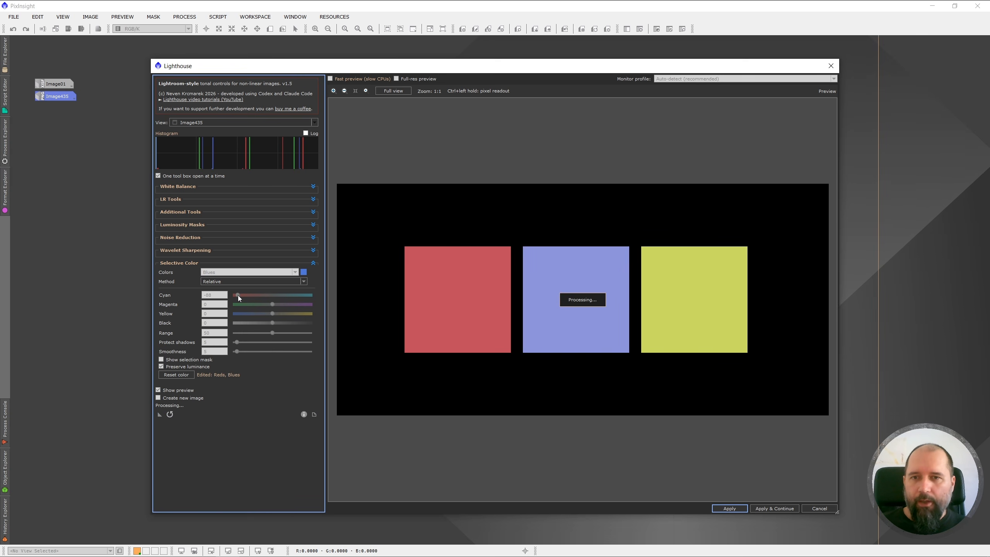
click(282, 295)
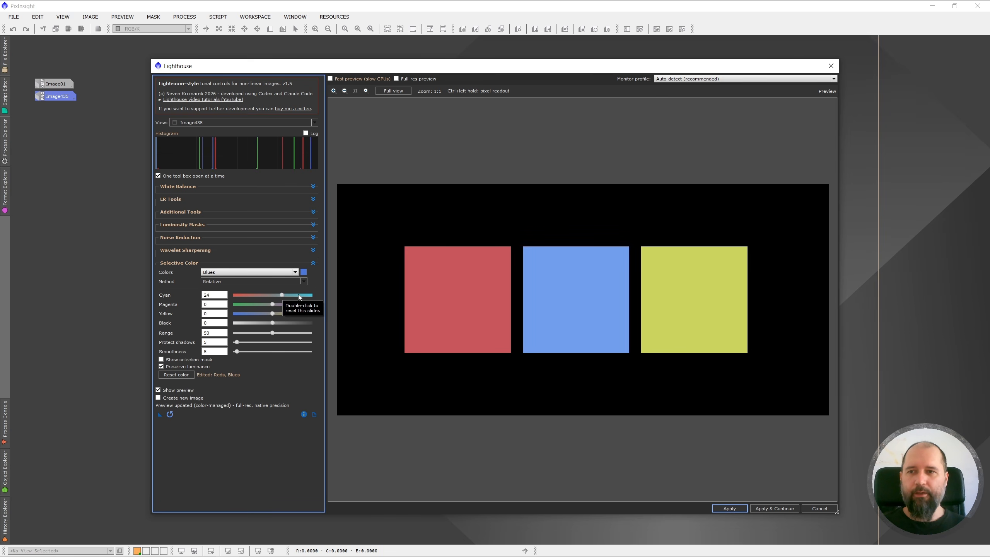
click(299, 295)
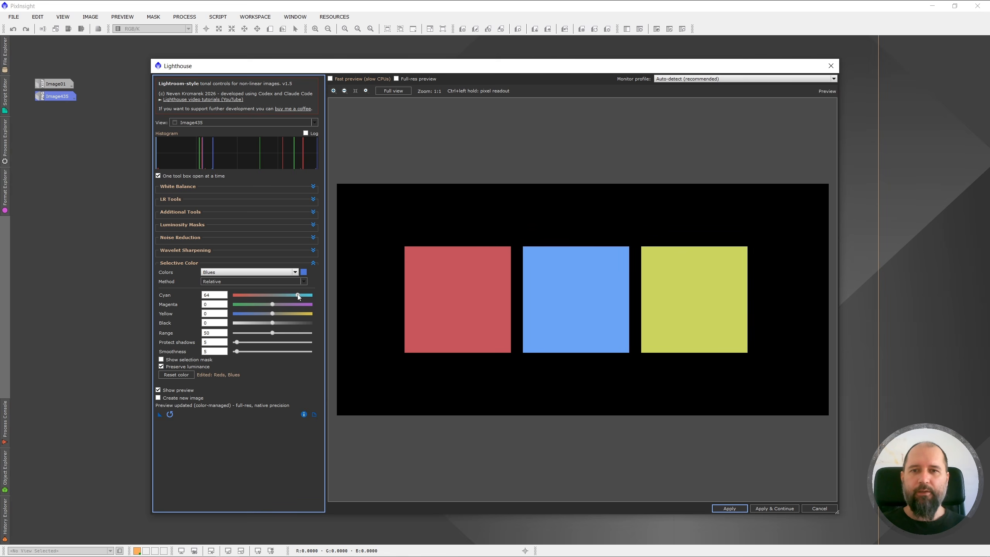
click(303, 295)
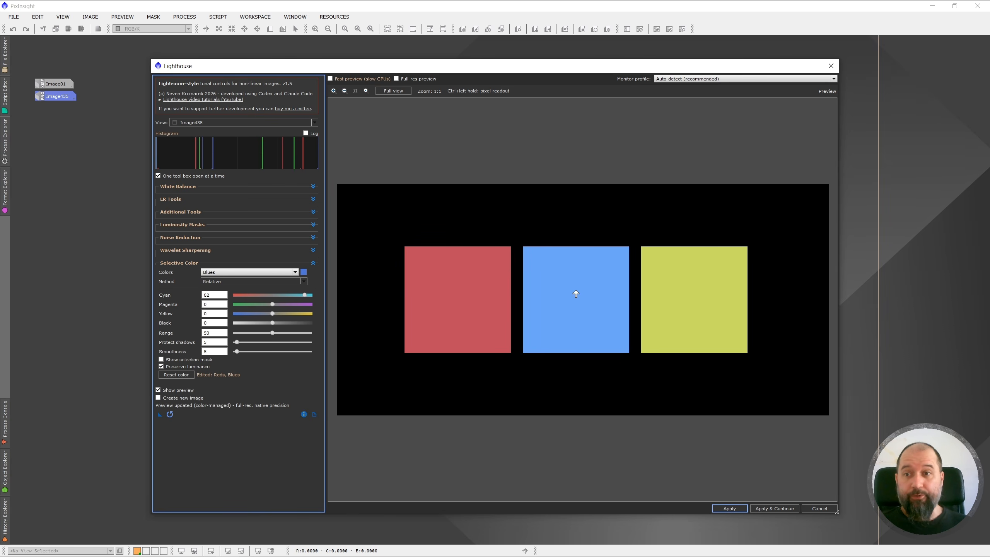
double_click(305, 294)
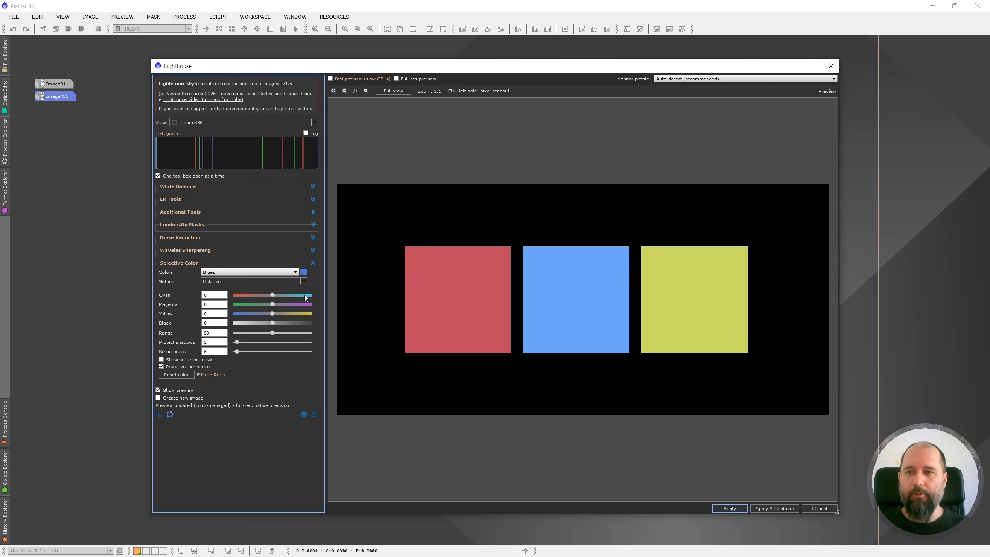
Try Magenta shifts on the Blues at -70, -78 and 80, then reset Magenta
click(245, 304)
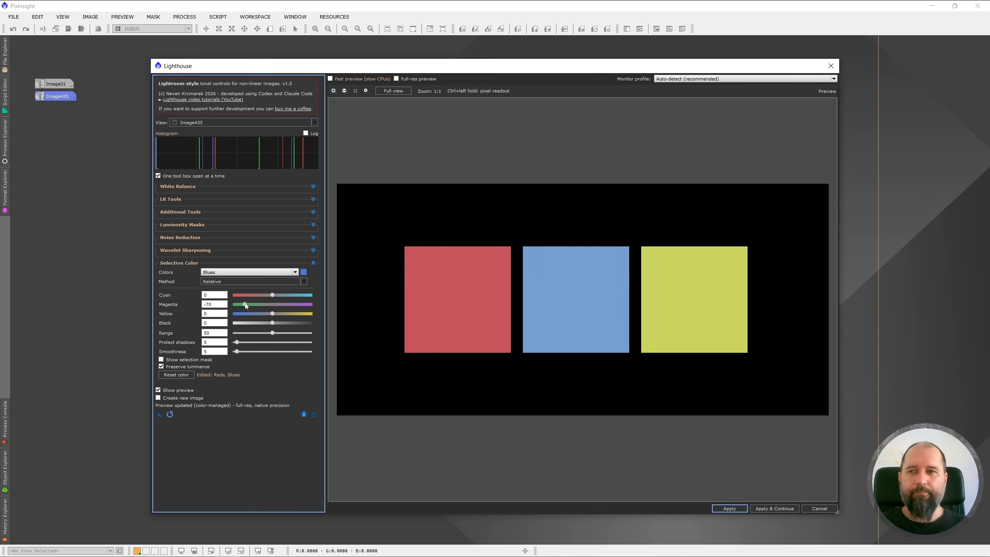
drag(245, 304, 242, 304)
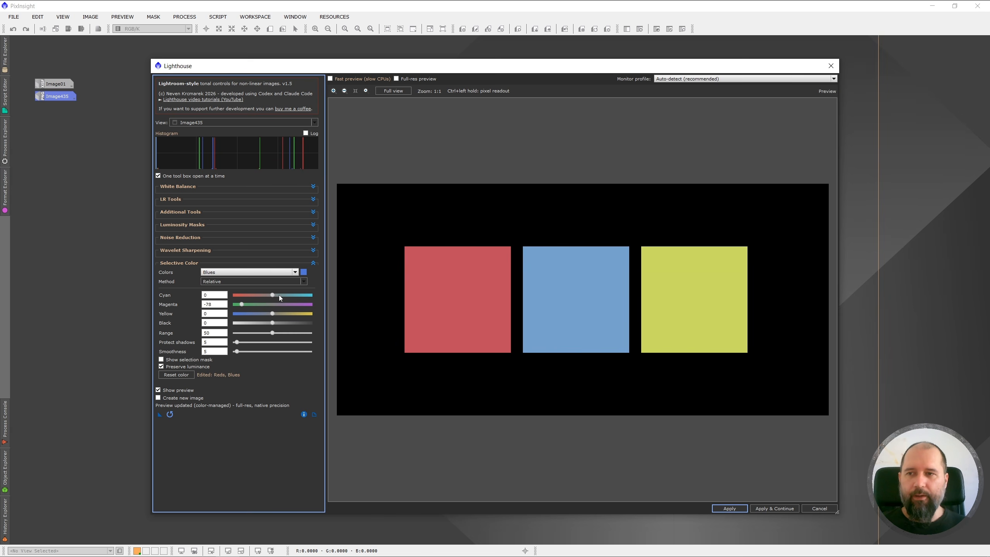
click(304, 304)
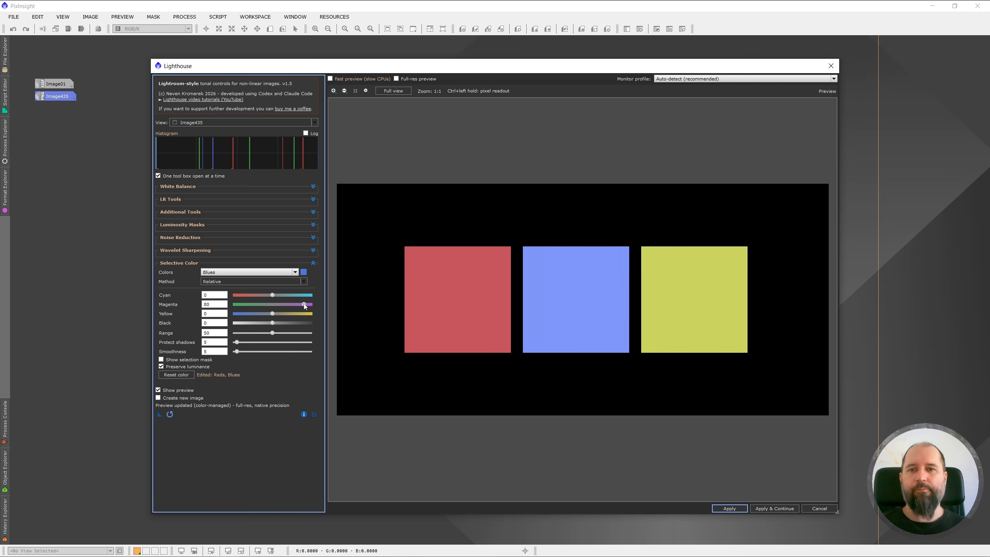
drag(306, 304, 308, 304)
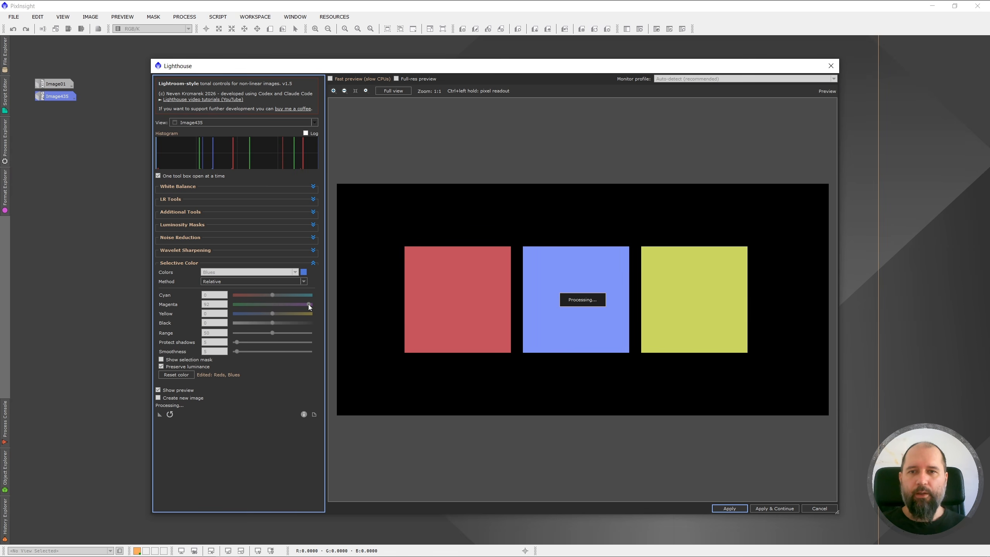
double_click(308, 304)
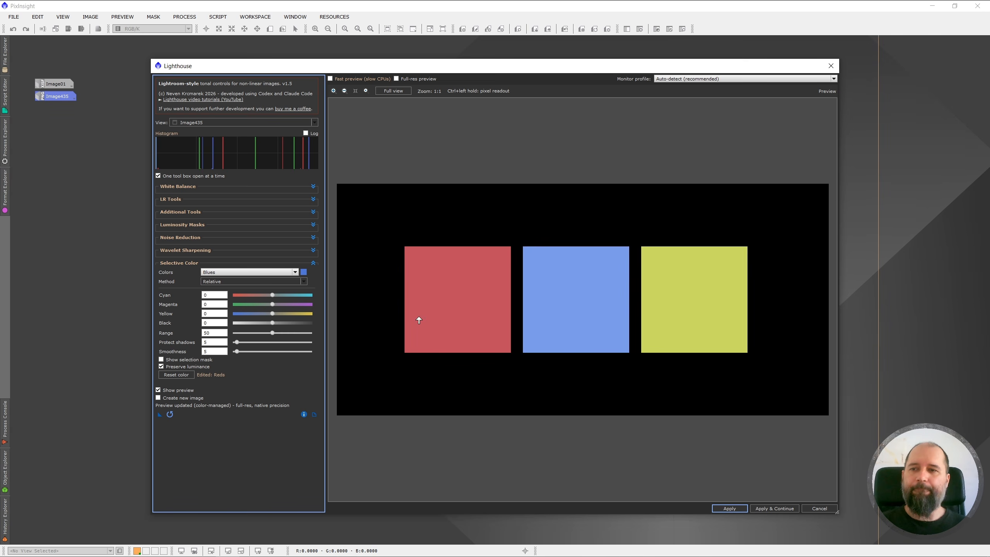
Lower the Blues' Yellow to -62 and on down to -100
click(249, 314)
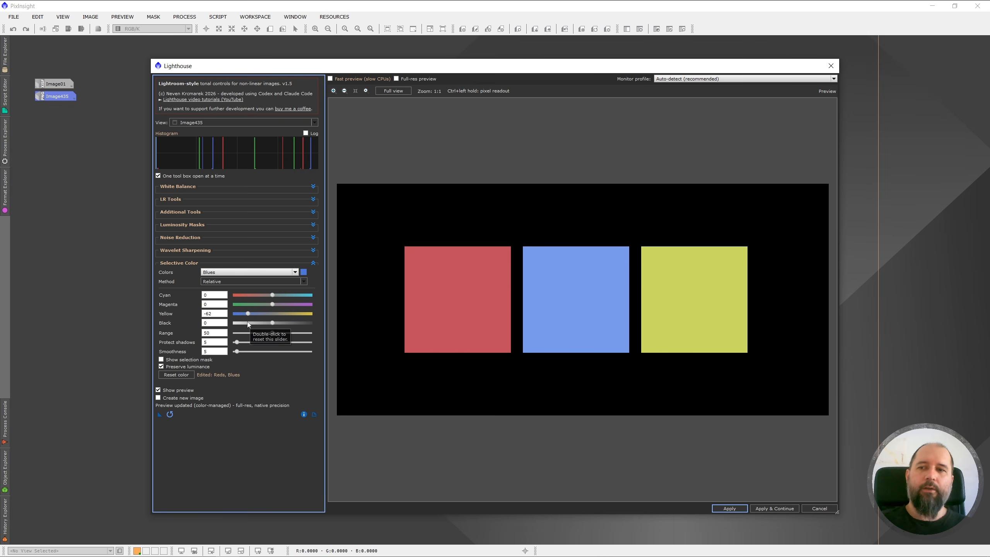
drag(249, 314, 238, 315)
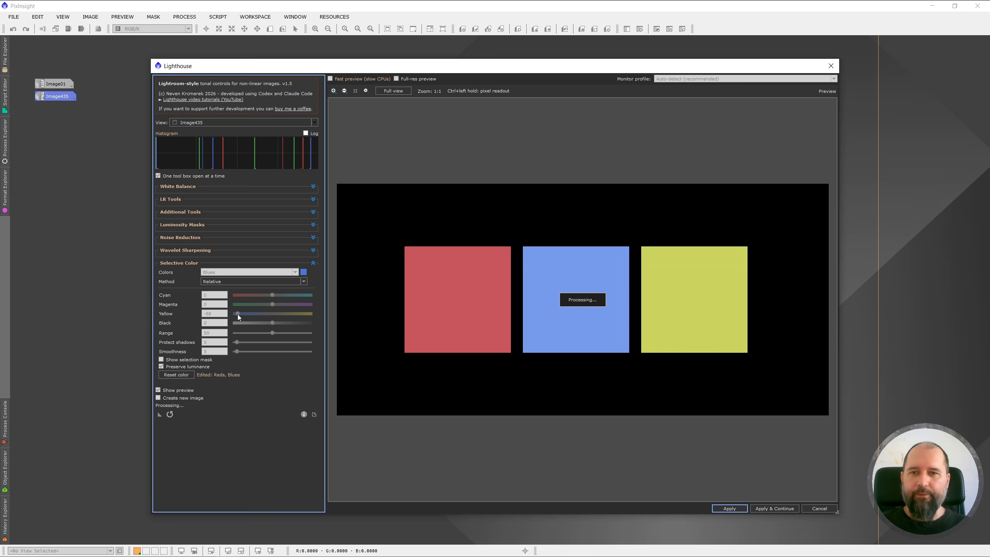
drag(237, 314, 229, 318)
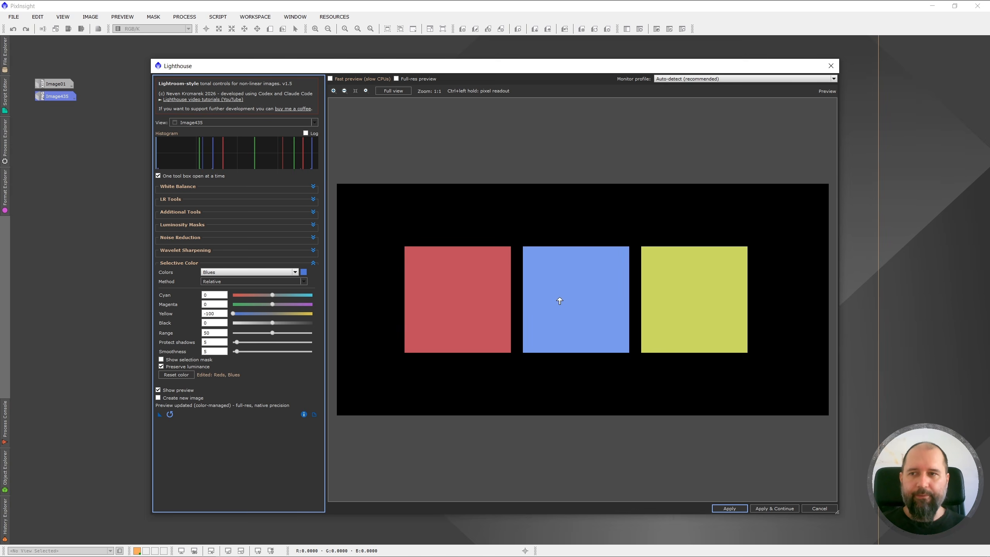
Try the Absolute adjustment method on the color squares, then return to Relative
click(214, 283)
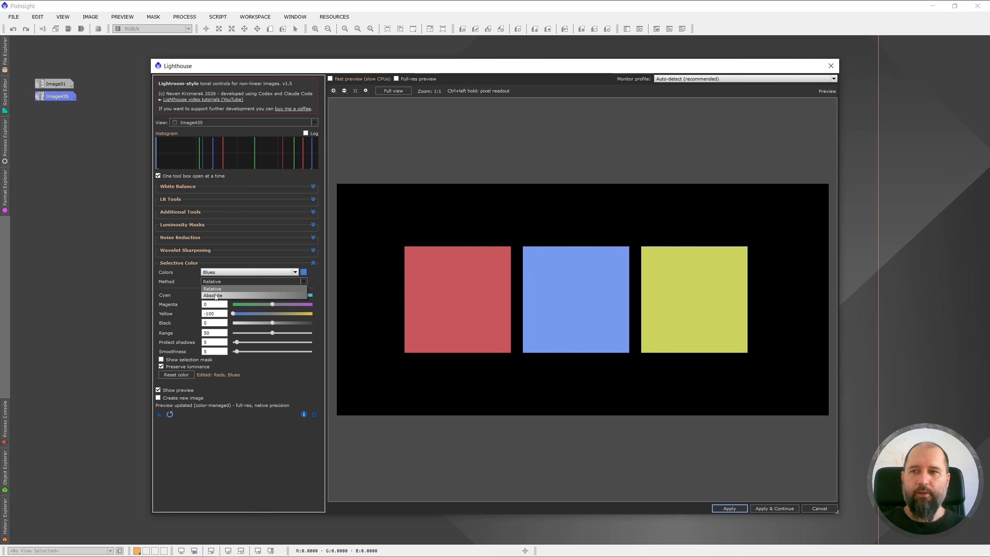
click(215, 295)
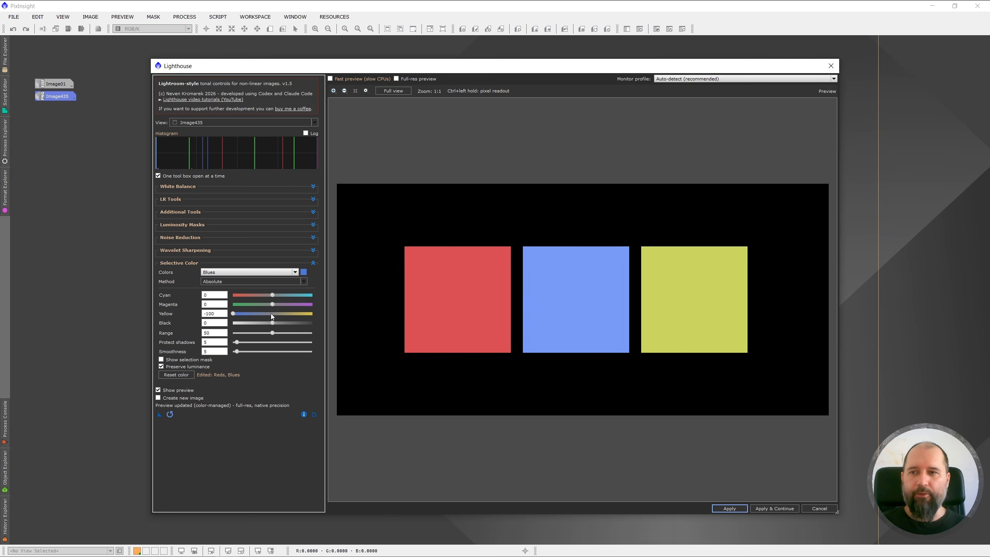
click(220, 281)
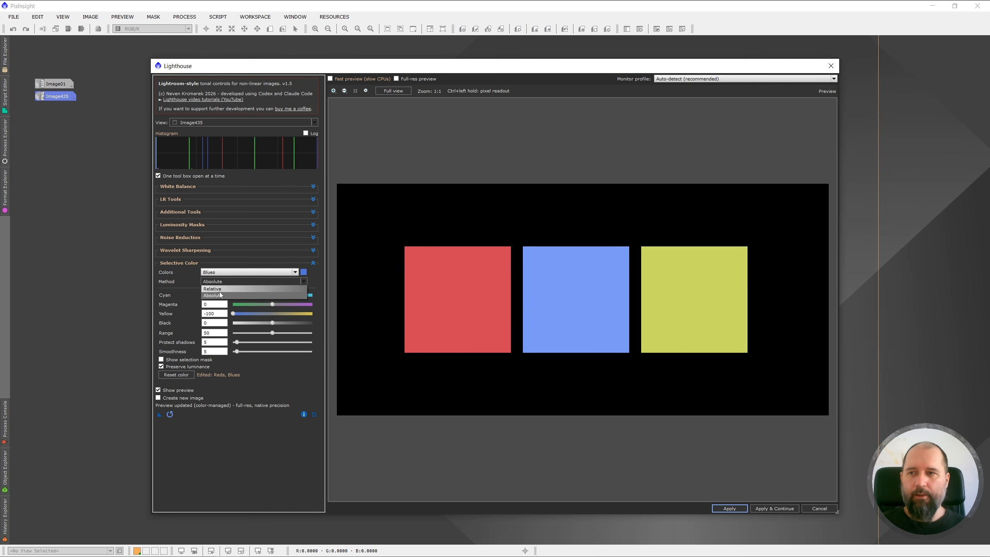
click(218, 289)
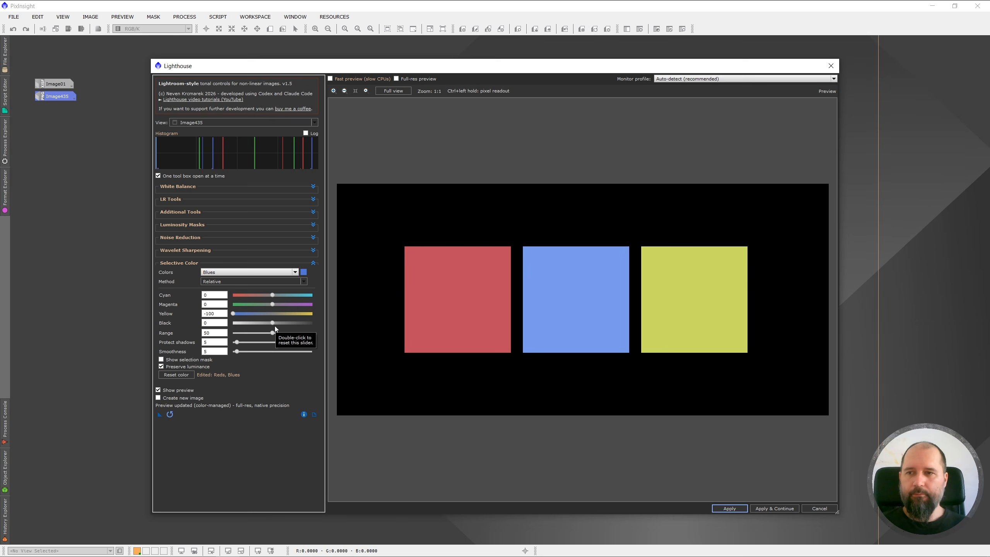
Raise the Blues' Yellow to 72 and then 100, and compare the blue square with the original twice
click(301, 314)
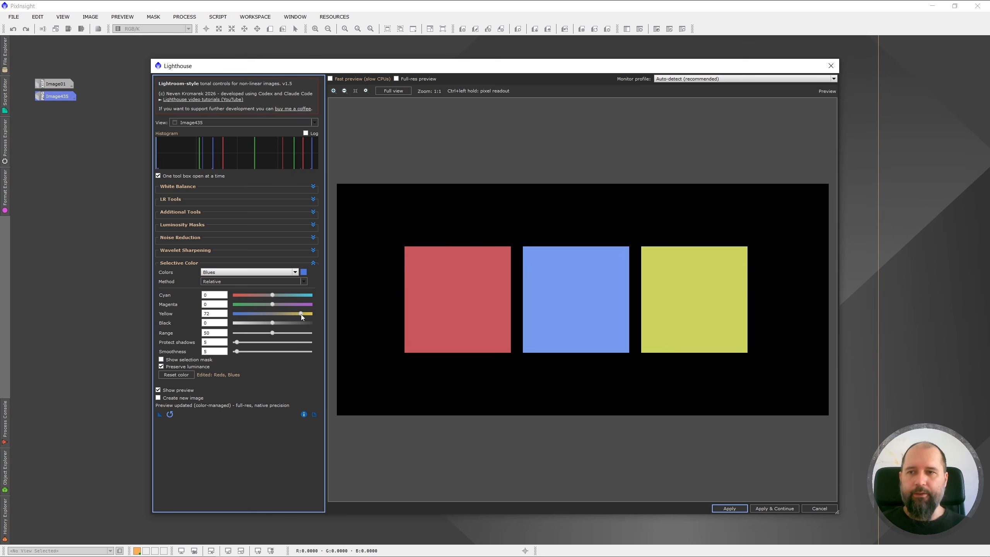
drag(301, 314, 318, 314)
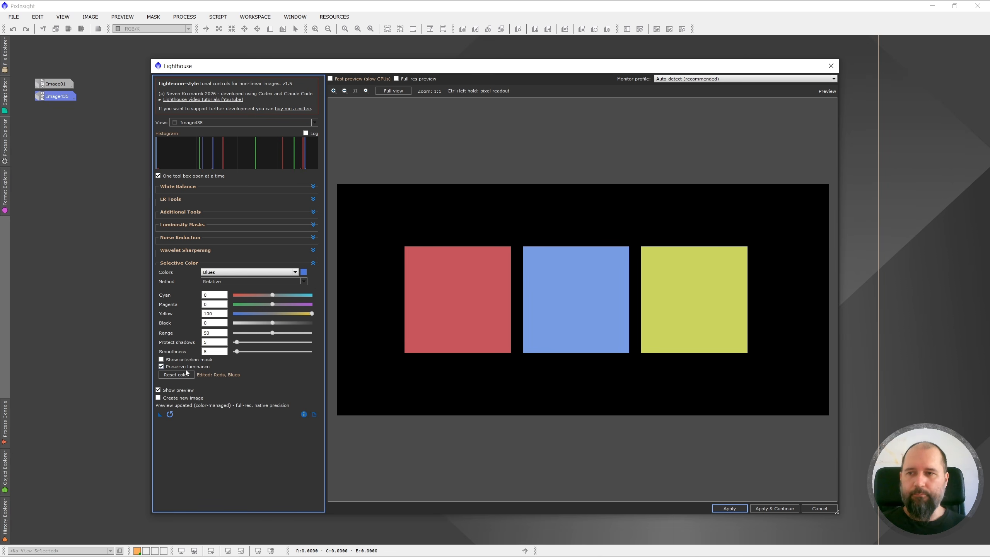
click(158, 392)
click(158, 392)
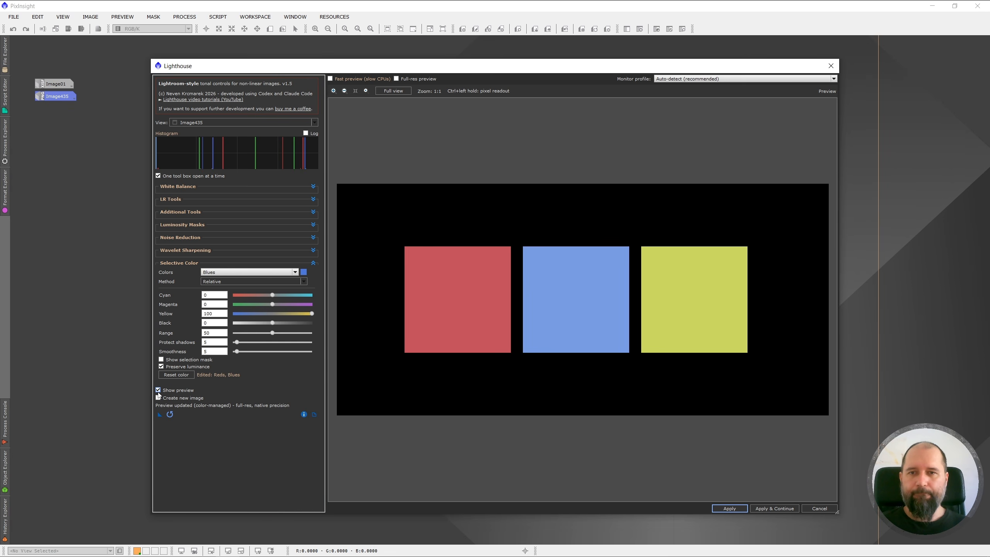
click(158, 392)
click(158, 391)
Reset the Blues' Yellow and raise it again to 78
double_click(312, 313)
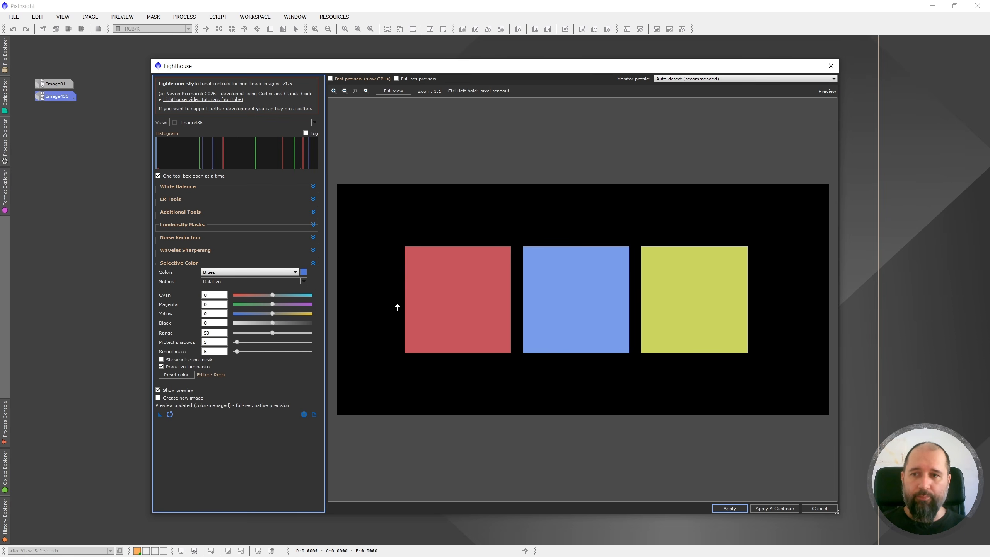
drag(272, 313, 300, 315)
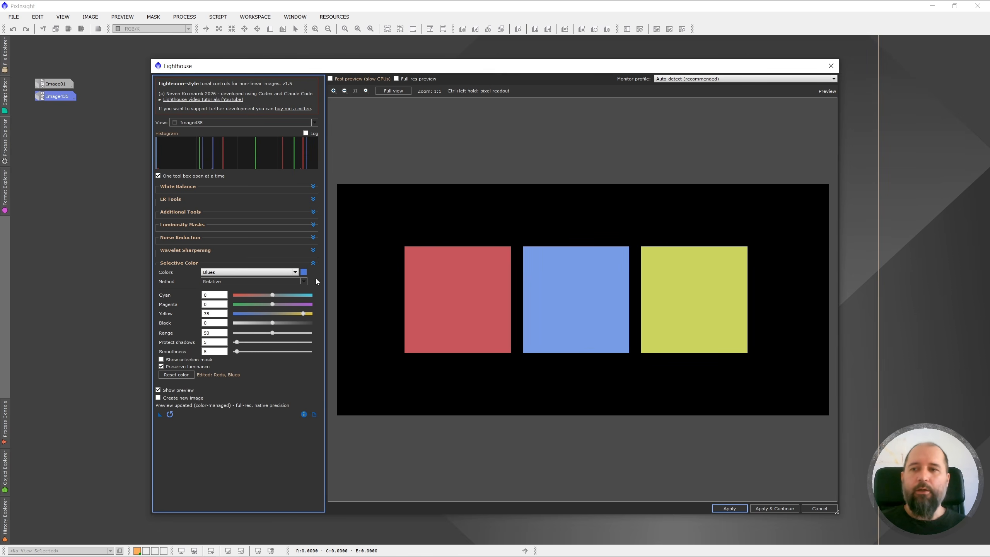
Set the Blues' color shifts to Cyan 20, Magenta 0, Yellow -100 and Black 6
double_click(303, 315)
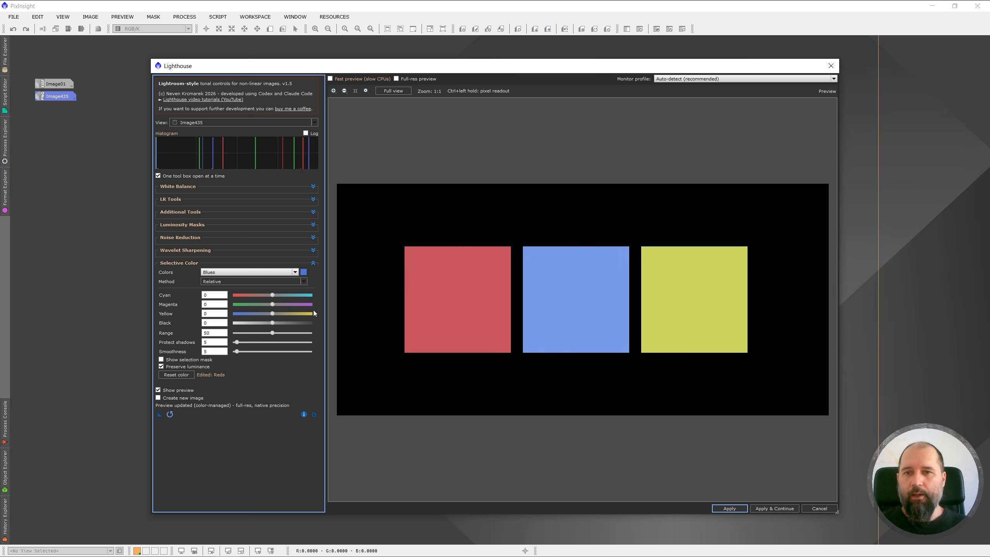
drag(272, 314, 238, 314)
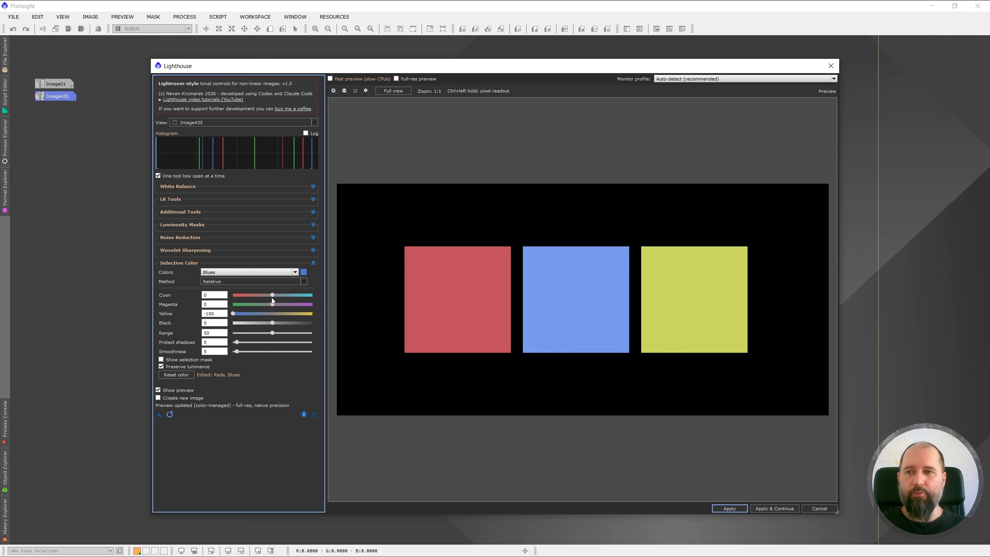
drag(272, 295, 264, 304)
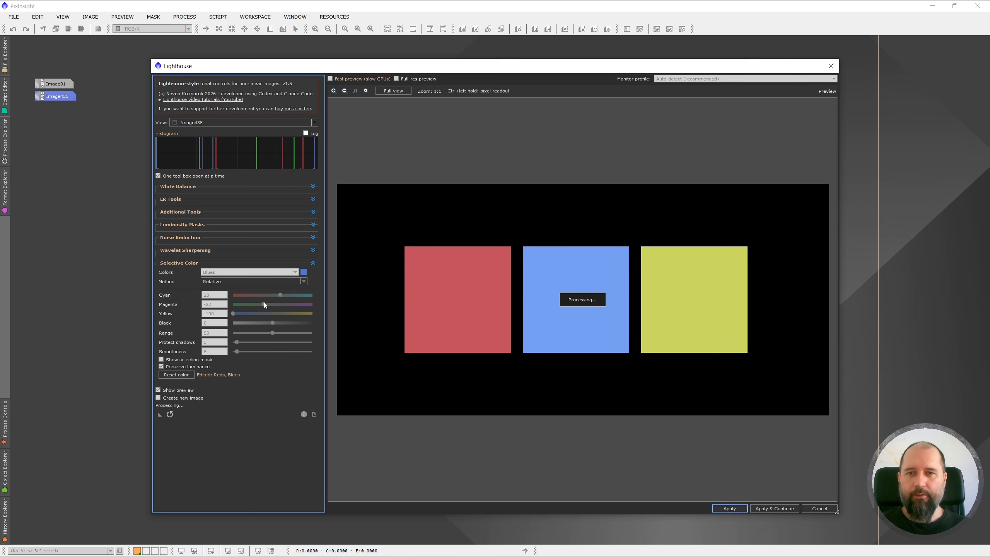
double_click(264, 305)
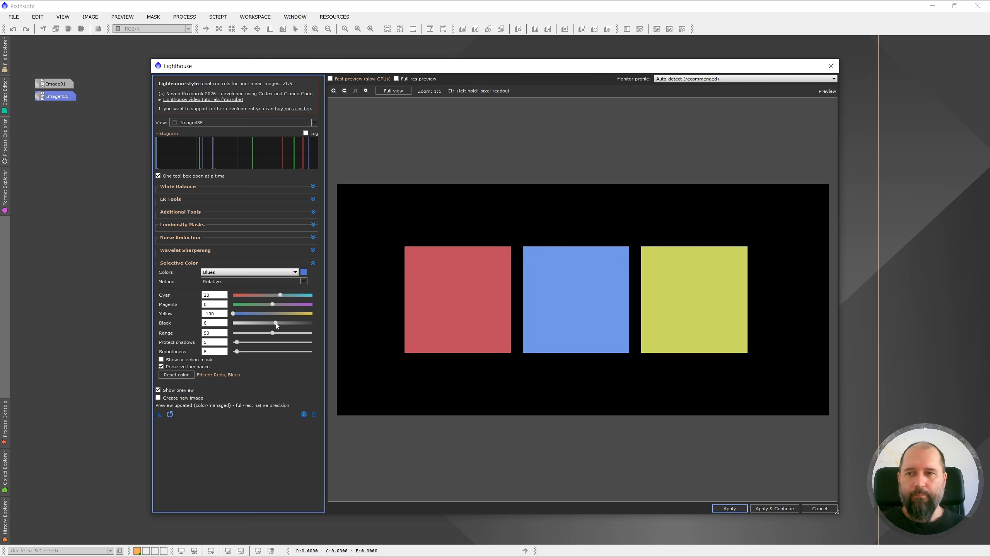
drag(275, 323, 275, 322)
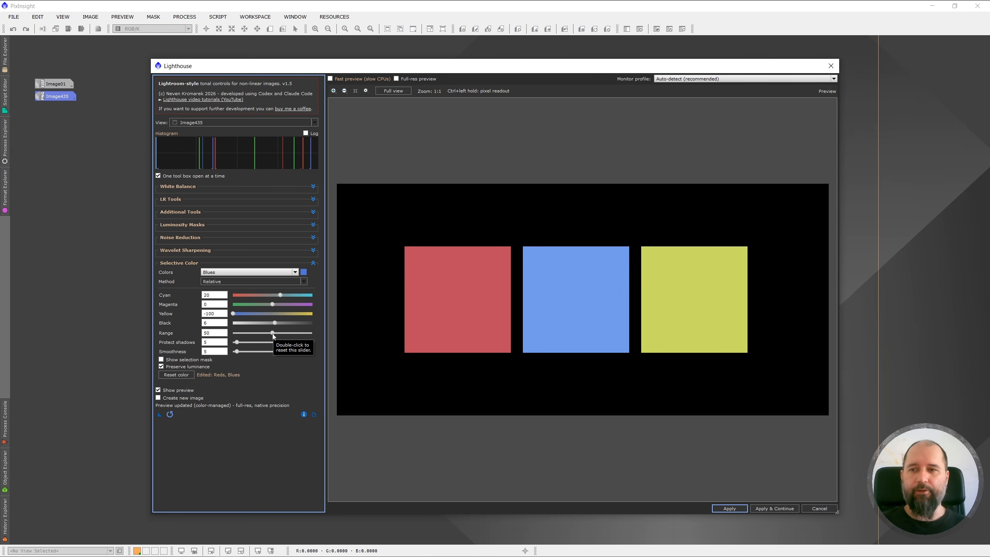
Raise the Blues' Range to 65 and on to 85 while checking the selection mask, and hide the mask
drag(273, 333, 284, 334)
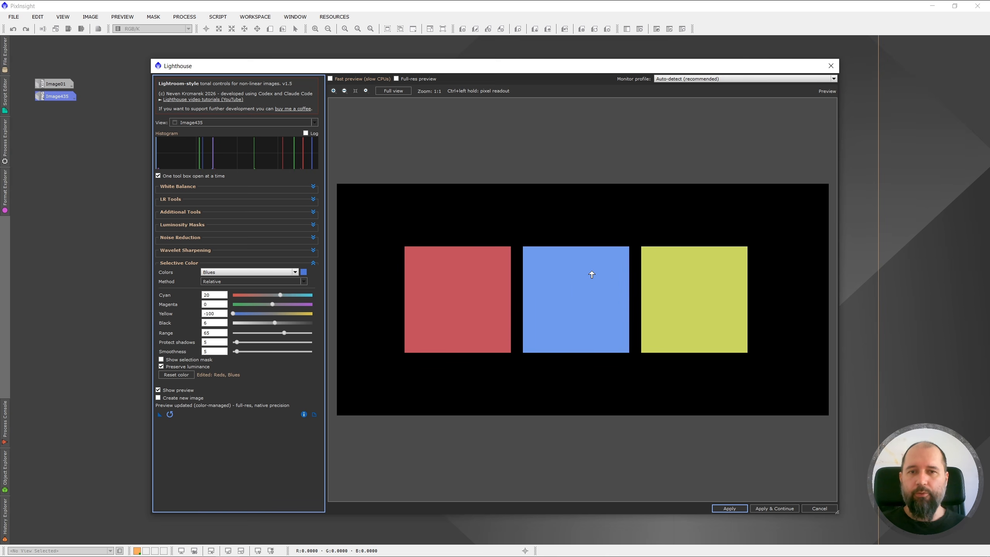
click(161, 360)
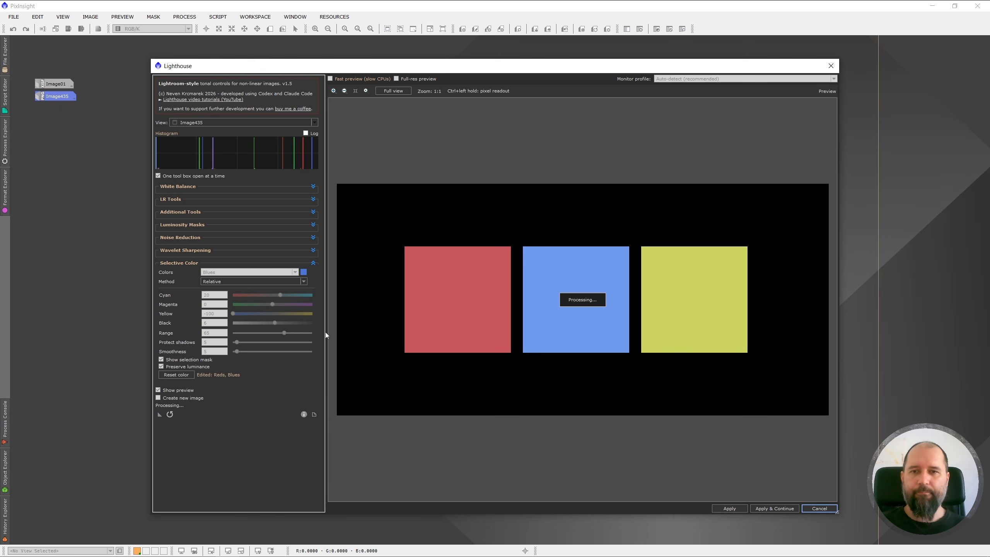
click(290, 333)
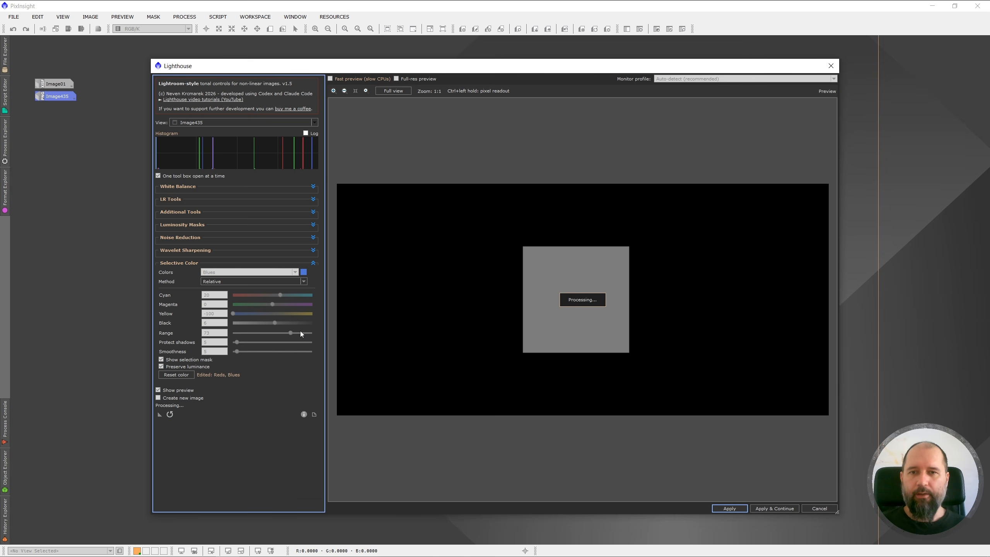
click(298, 334)
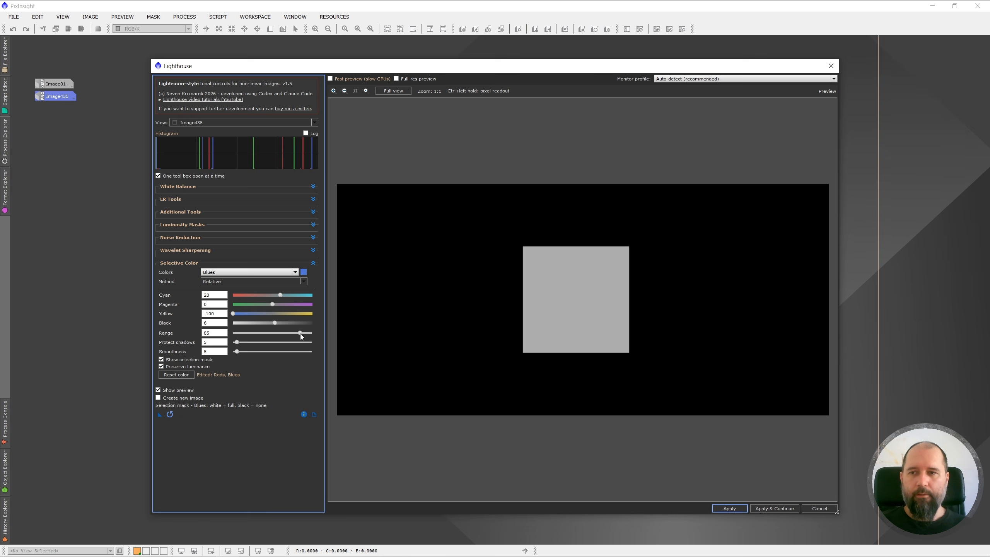
click(300, 334)
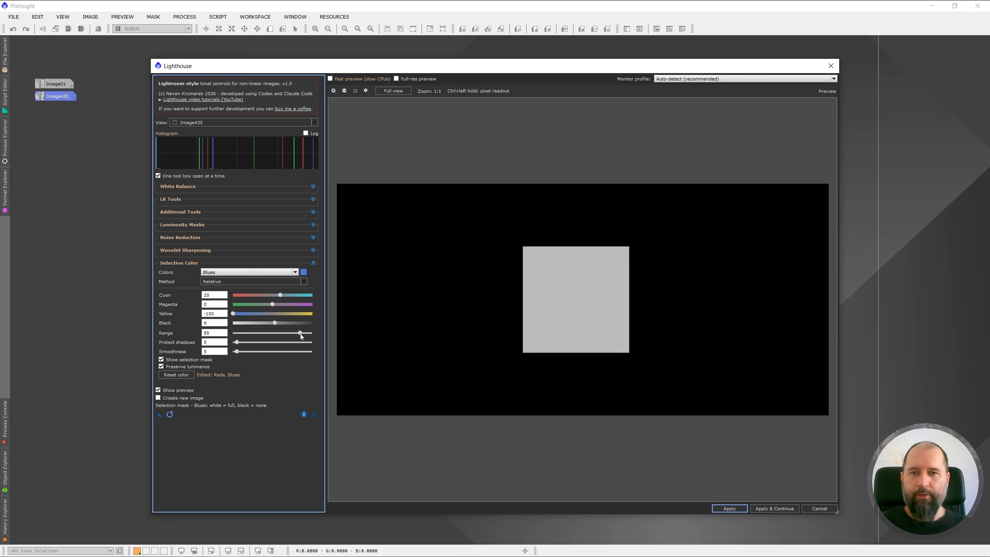
click(161, 359)
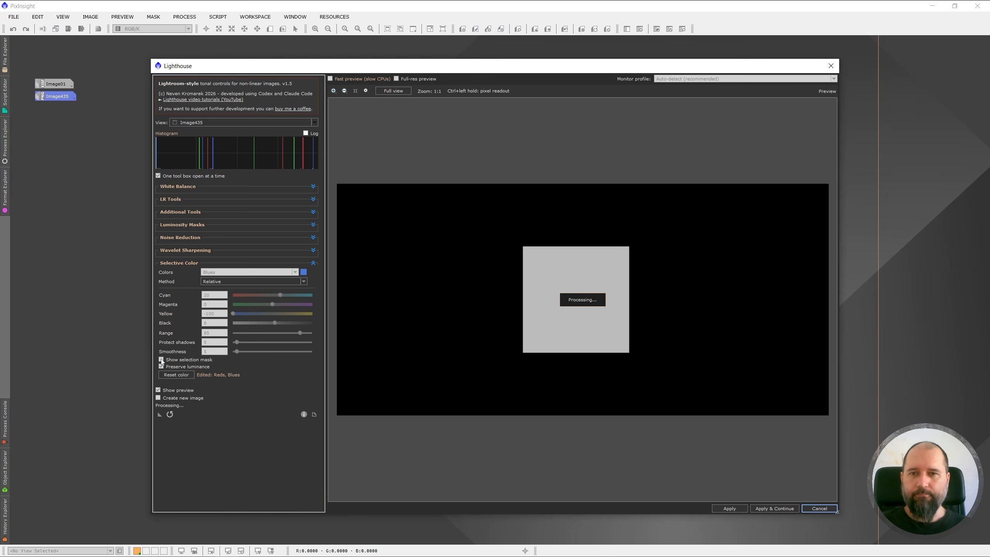
Compare the adjusted red and blue squares with the original image several times
click(158, 390)
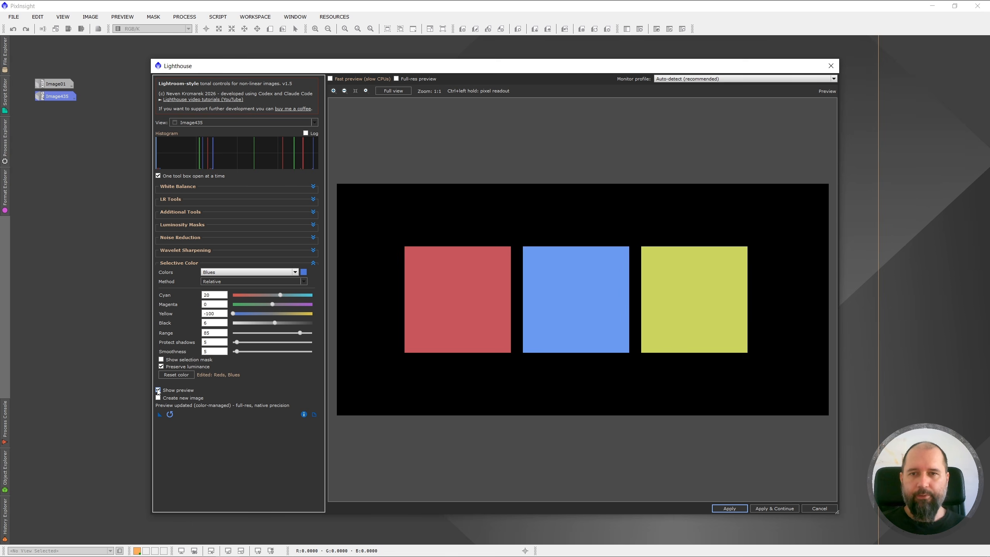
click(157, 391)
click(158, 390)
click(158, 391)
click(158, 391)
click(158, 391)
click(157, 390)
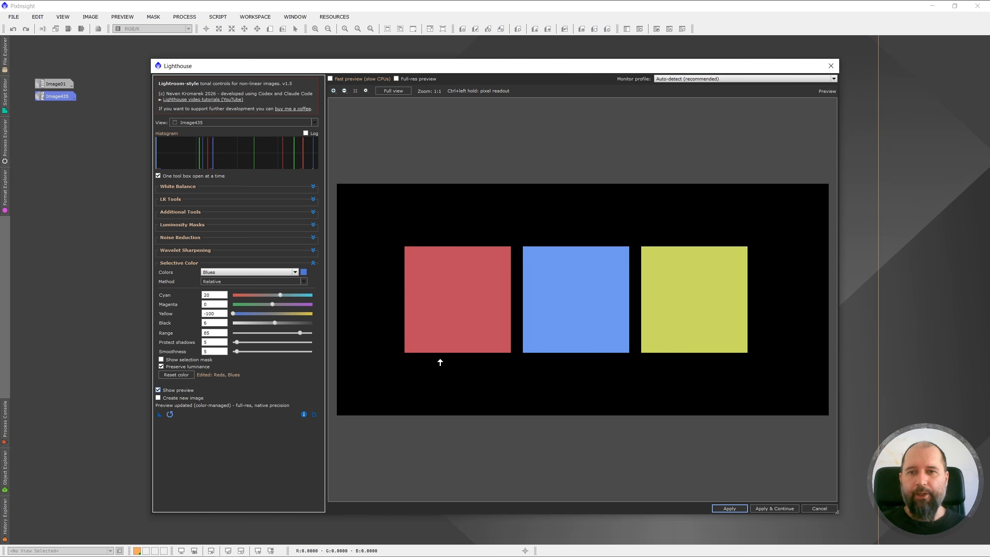
click(158, 391)
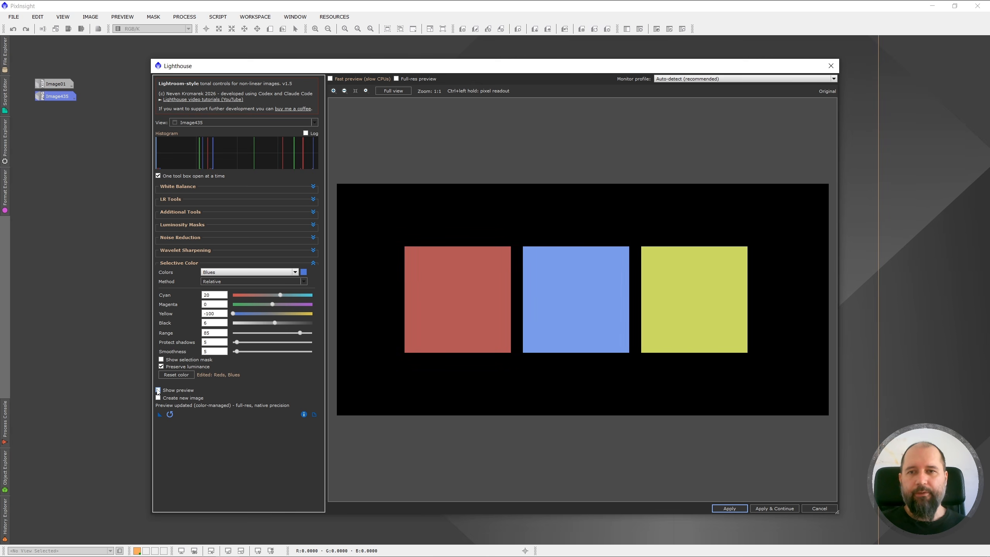
click(158, 391)
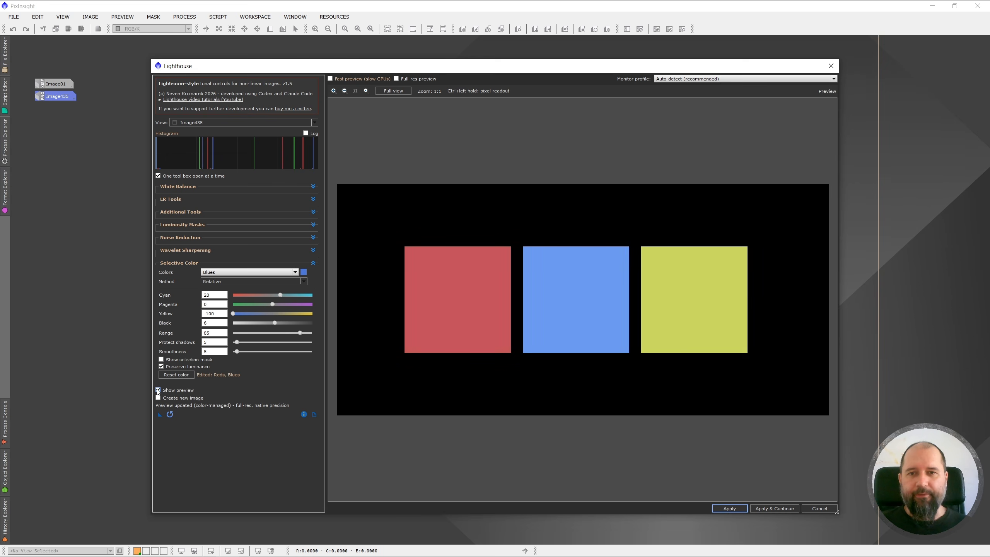
click(158, 390)
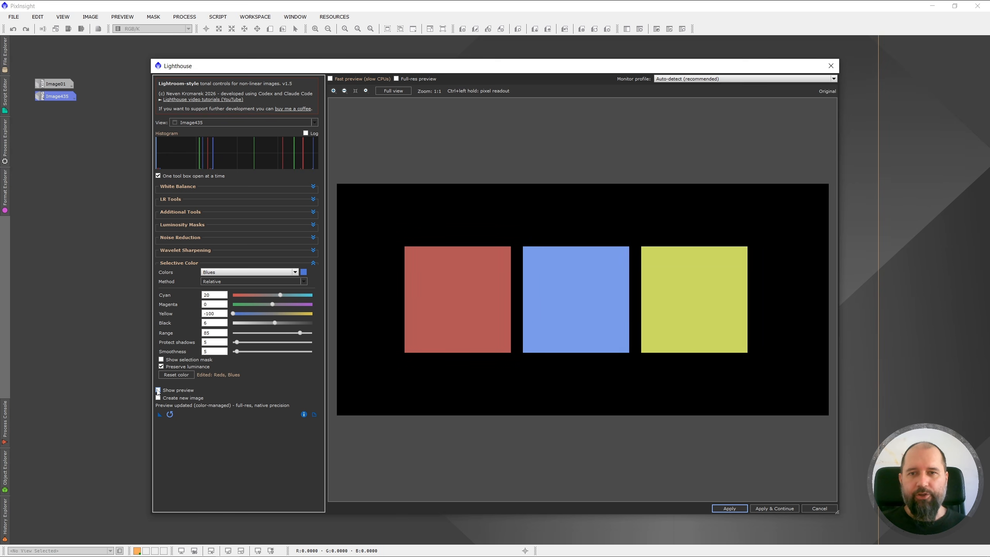
click(158, 390)
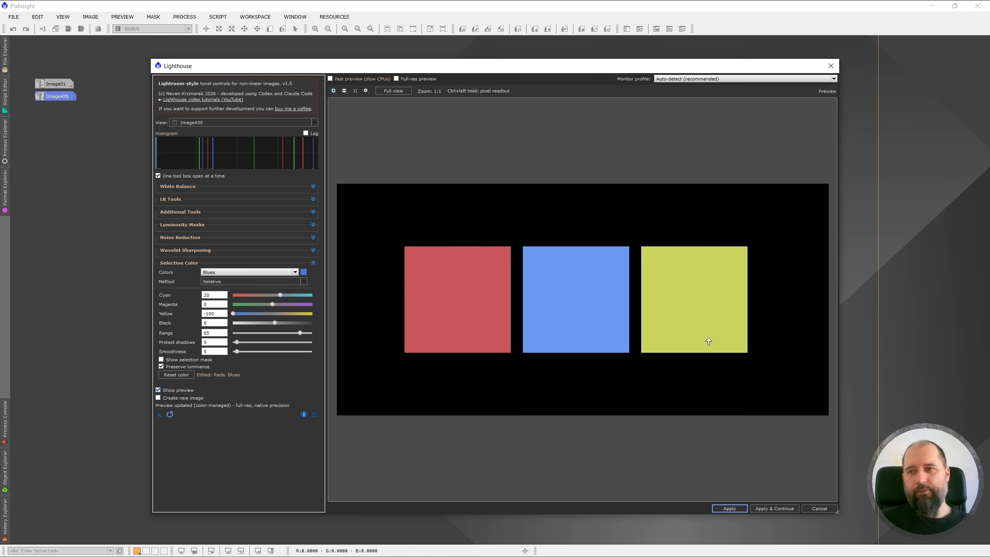
Raise the Yellows' Magenta to 14 and on to 88, and compare the yellow square with the original twice
click(272, 272)
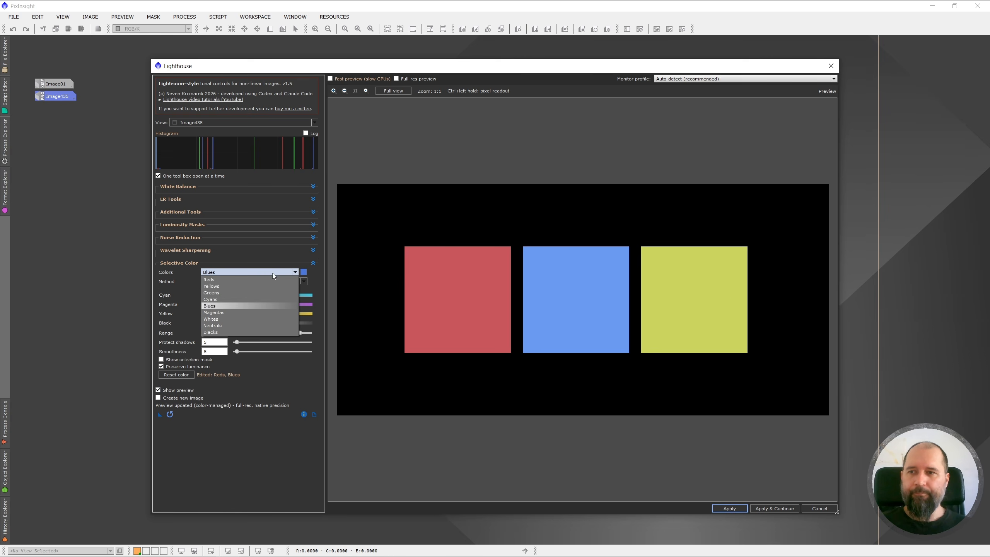
click(243, 286)
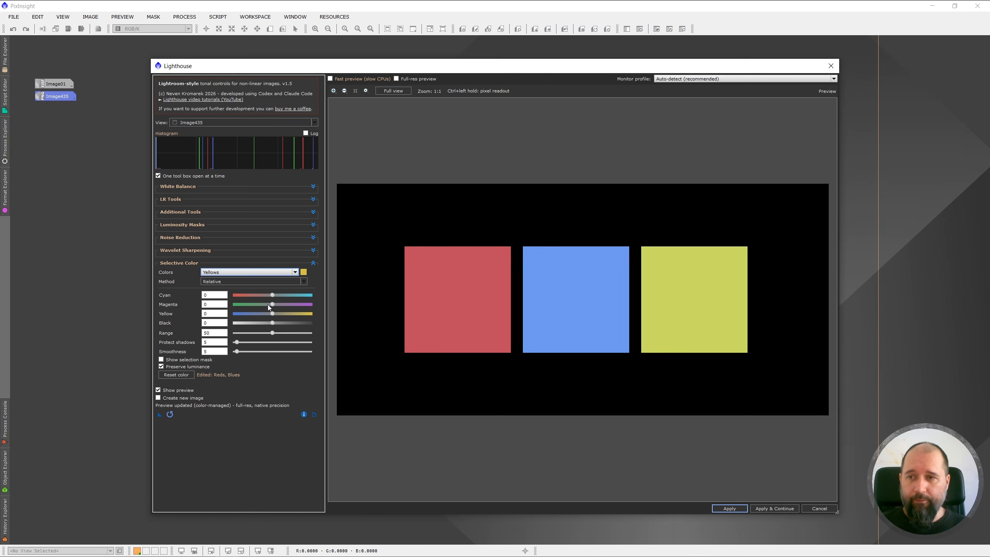
drag(268, 305, 277, 304)
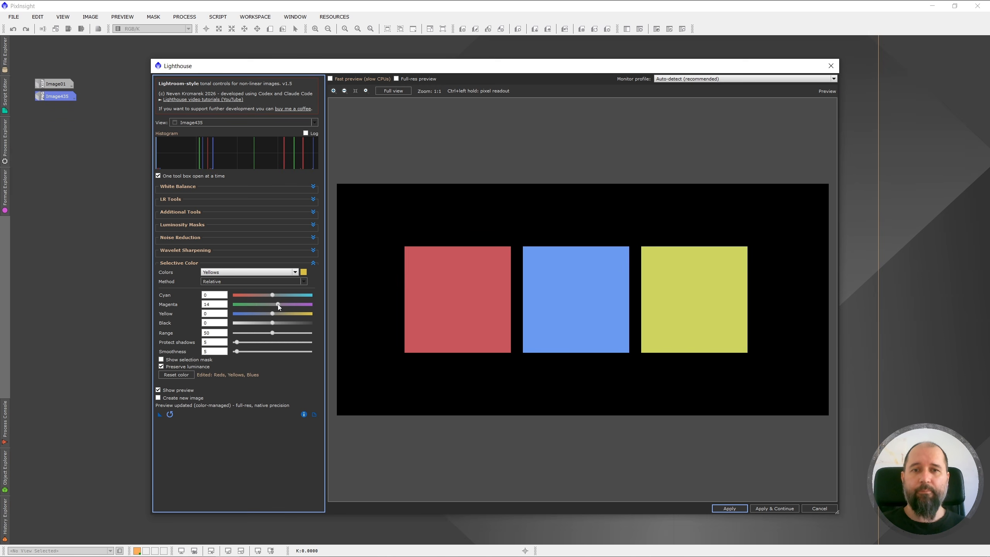
drag(278, 304, 307, 304)
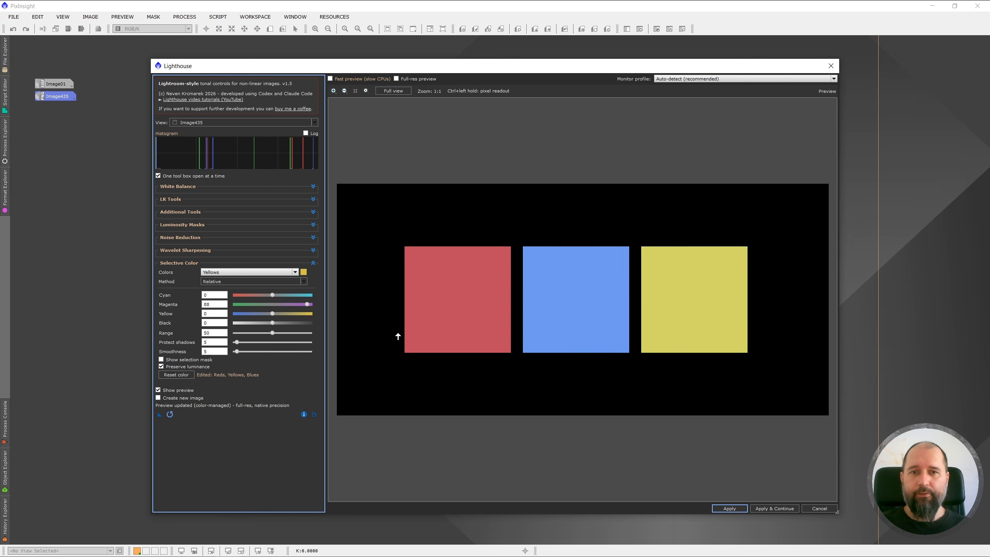
click(158, 390)
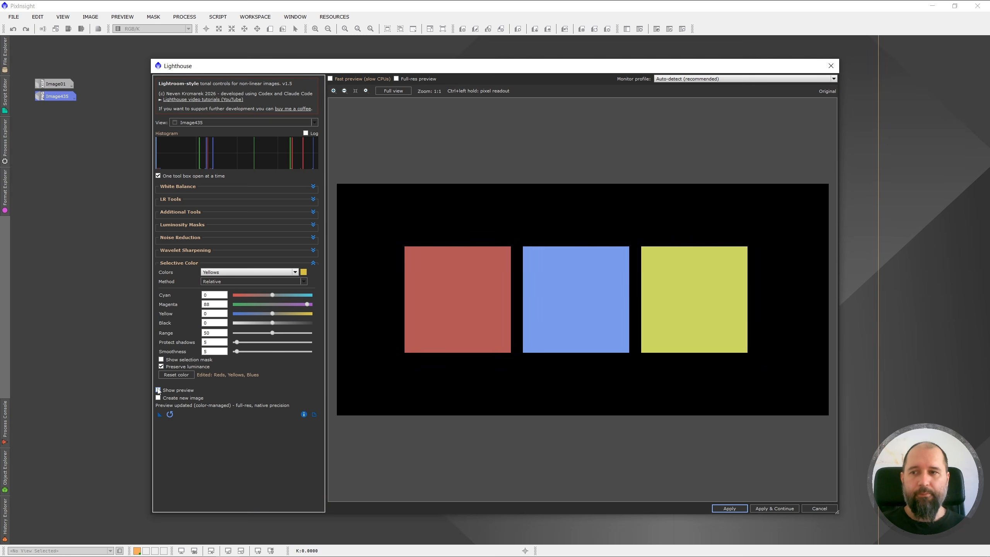
click(158, 390)
click(158, 390)
click(159, 390)
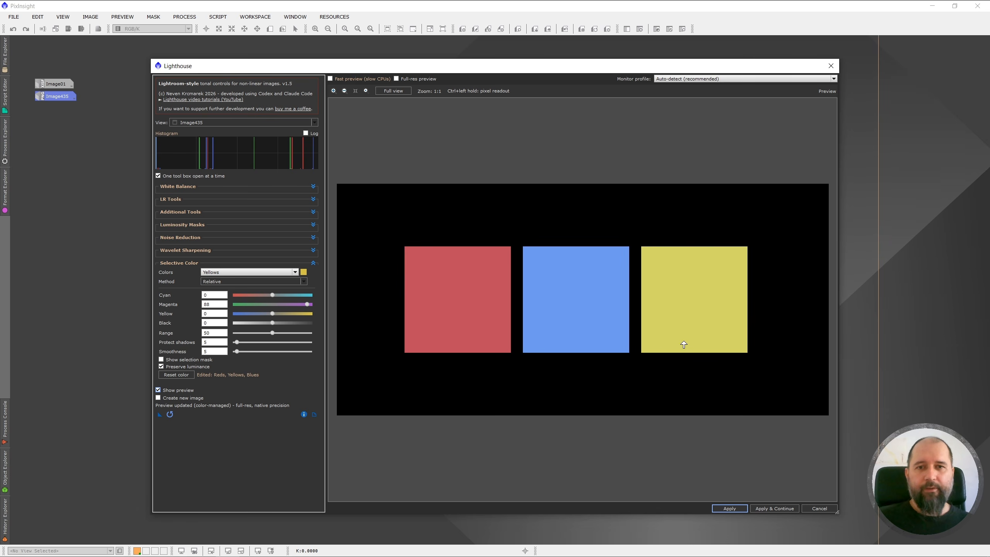
Set the Yellows' Magenta to 92 and their Yellow to 64
click(309, 306)
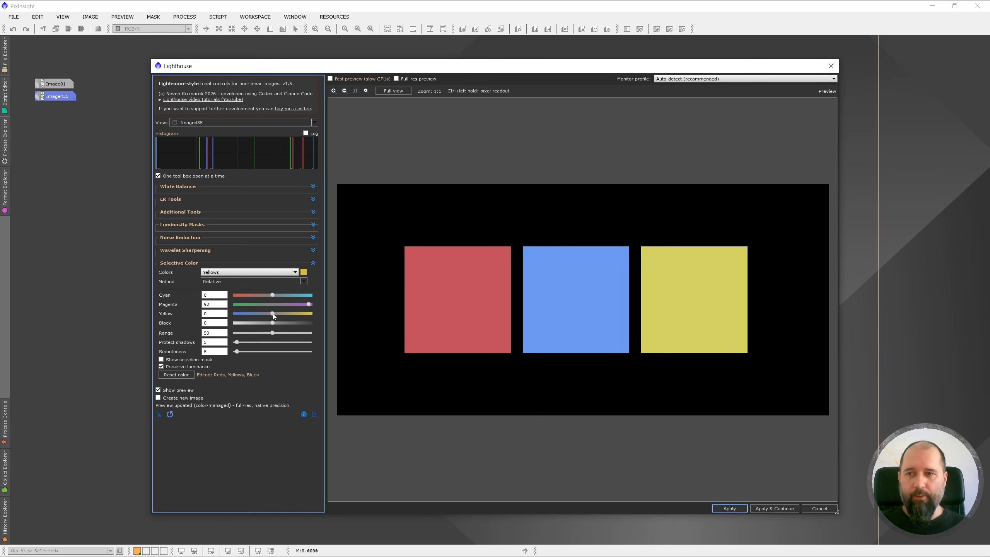
click(298, 314)
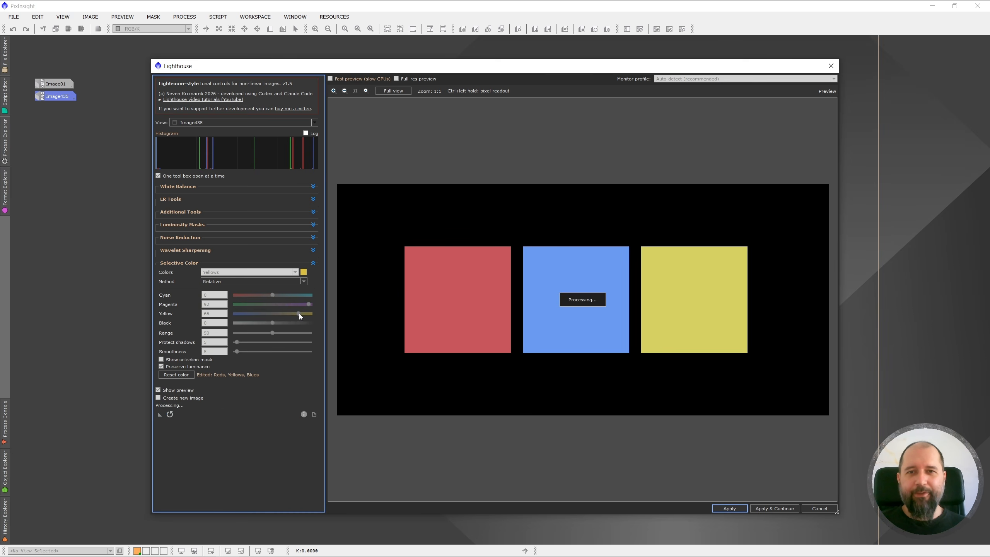
click(300, 314)
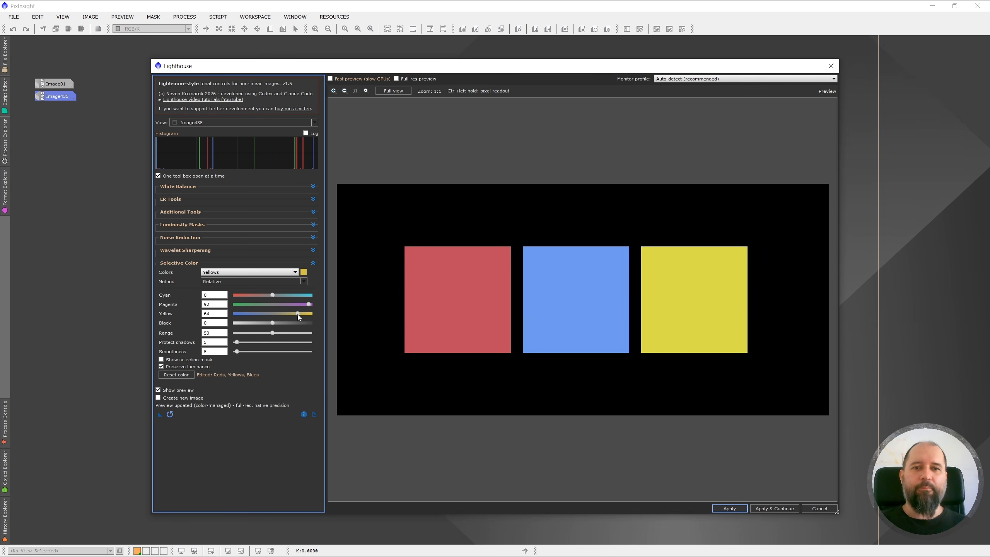
Compare all three adjusted color squares with the original, paying attention to the yellow one
click(158, 390)
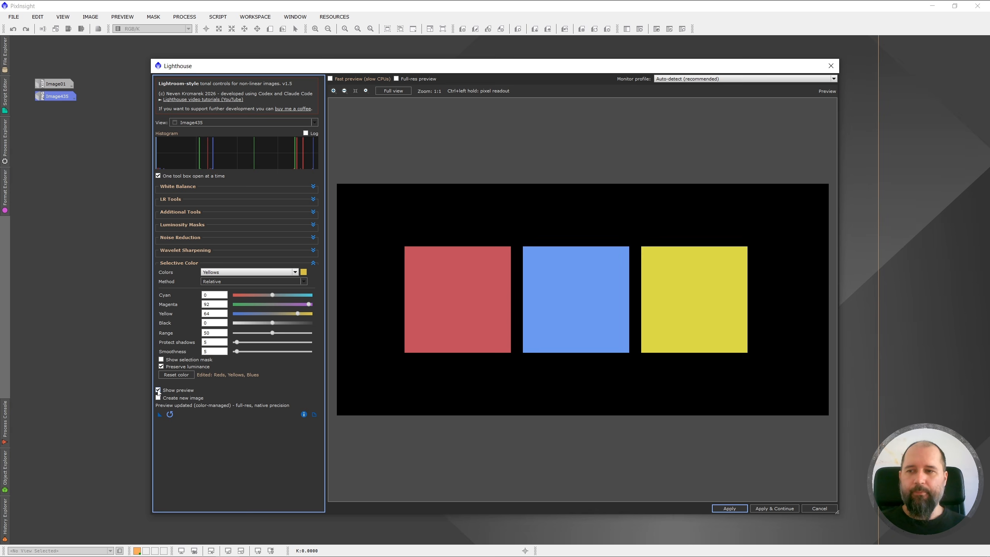
click(159, 390)
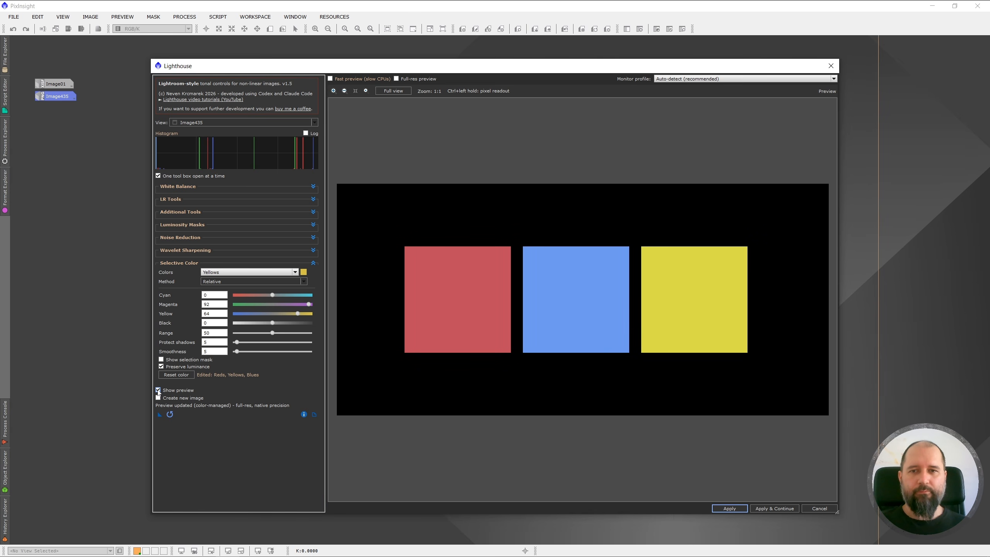
click(158, 390)
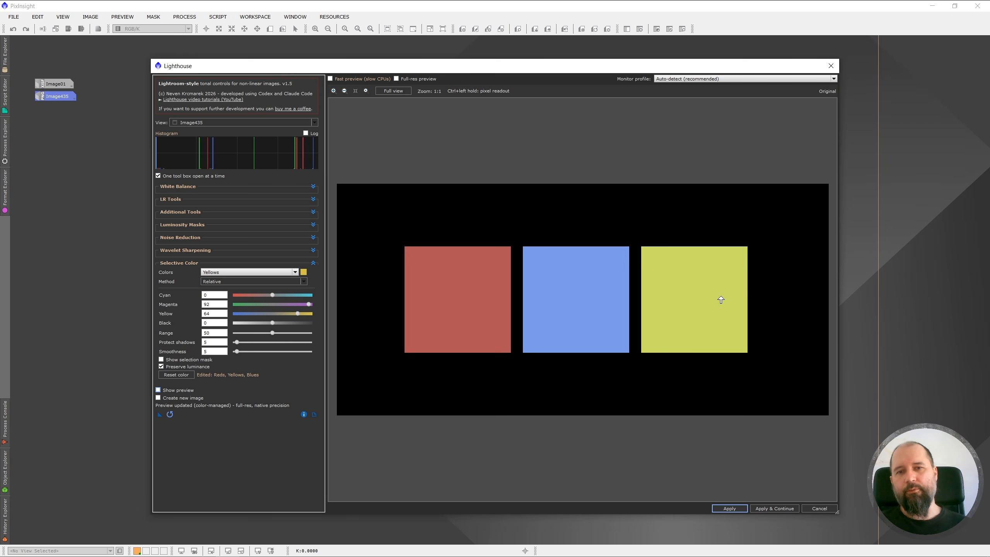
click(158, 390)
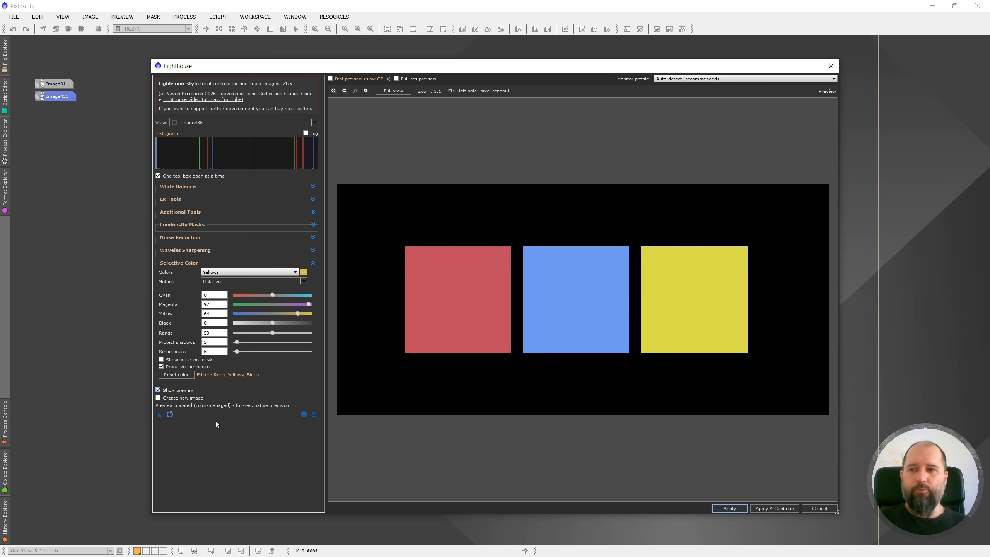
click(158, 390)
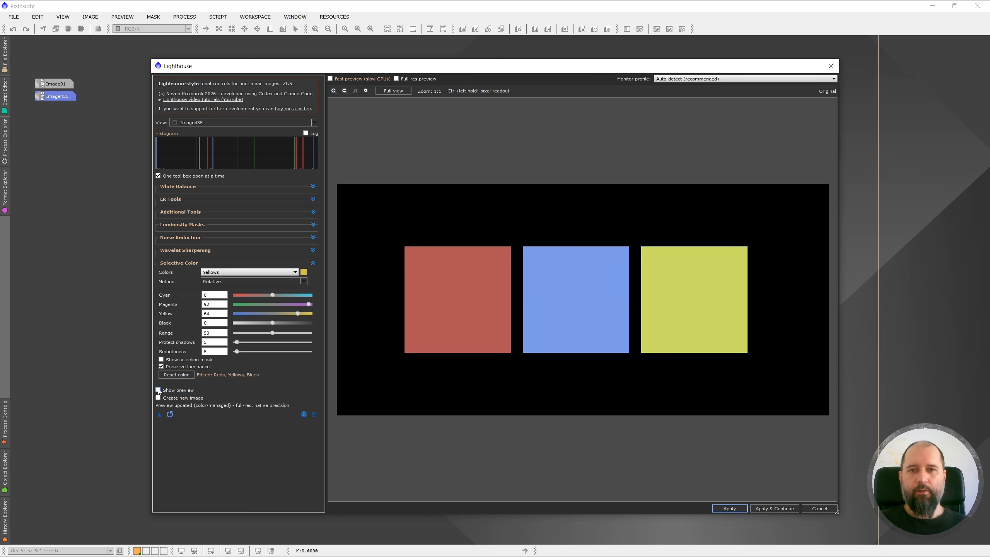
click(158, 390)
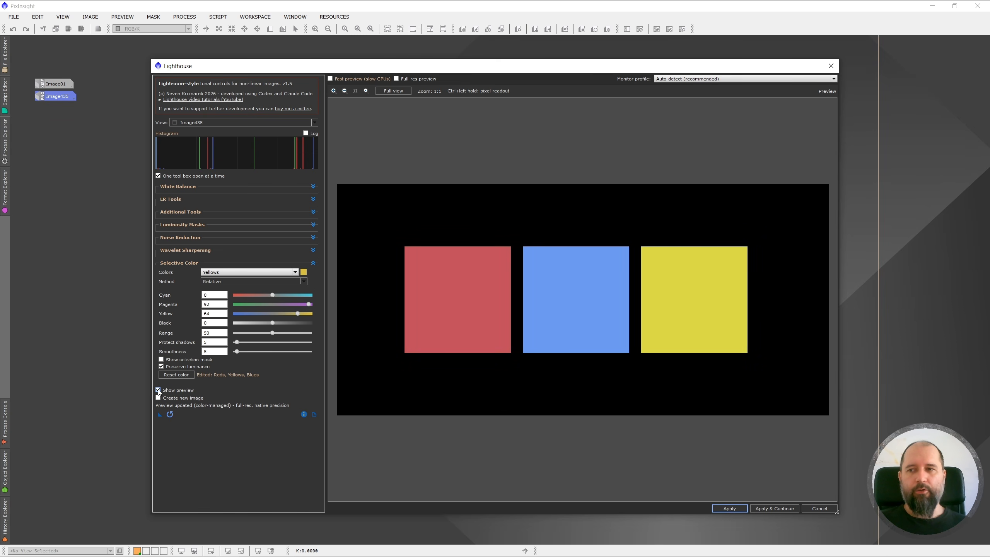
click(158, 390)
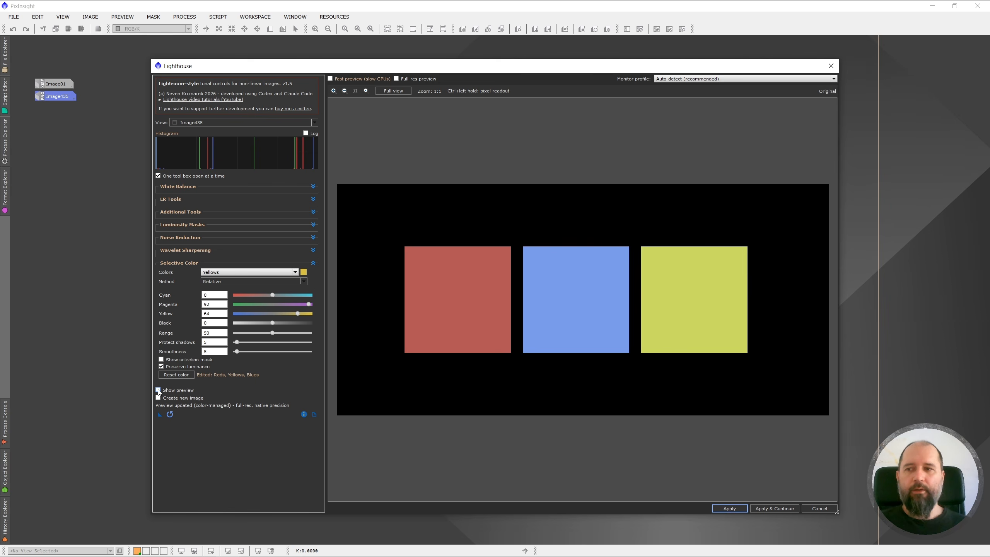
click(158, 390)
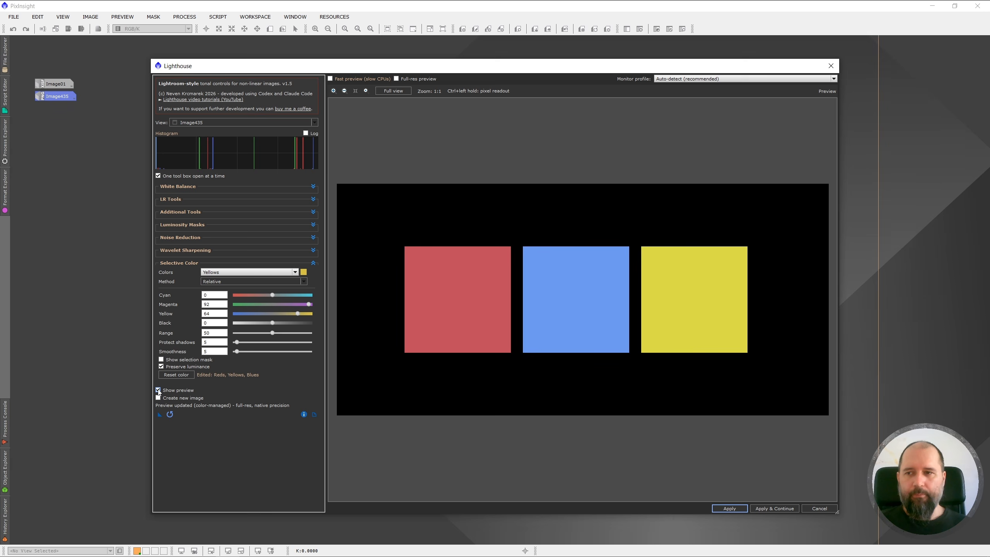
Switch the Selective Color adjustment method to Absolute
click(214, 282)
click(213, 296)
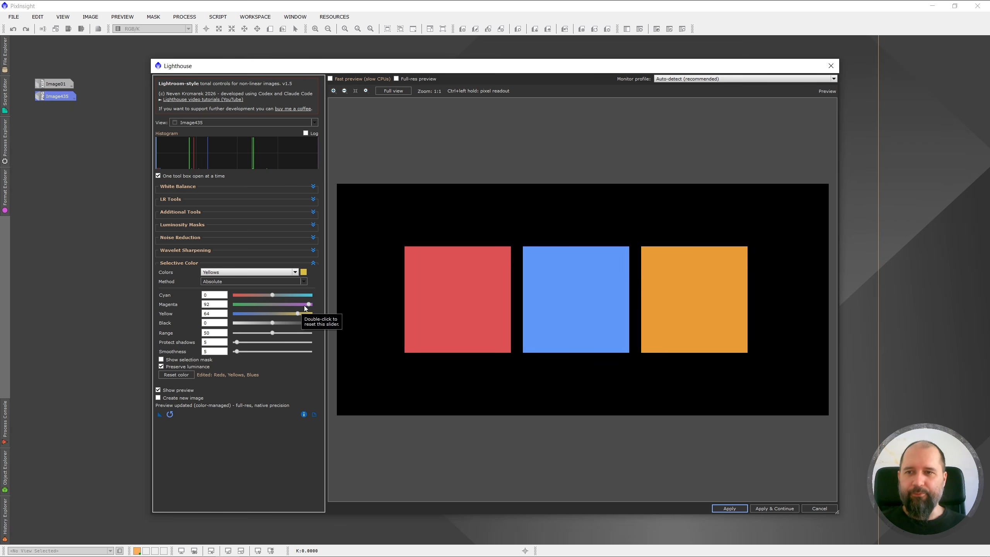
Set the Yellows' Magenta to 50 under the Absolute method and compare the color squares with the original twice
drag(309, 305, 295, 309)
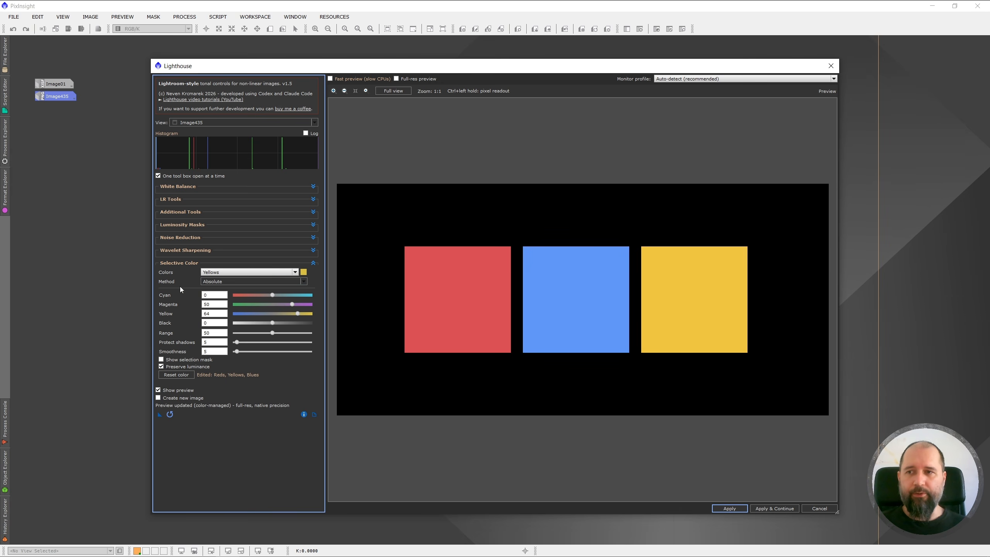
click(158, 389)
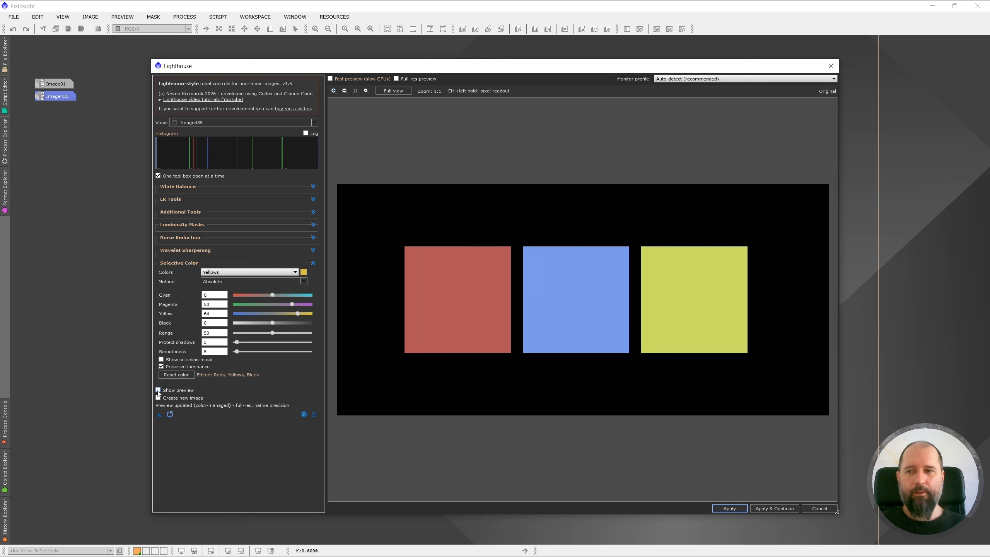
click(158, 390)
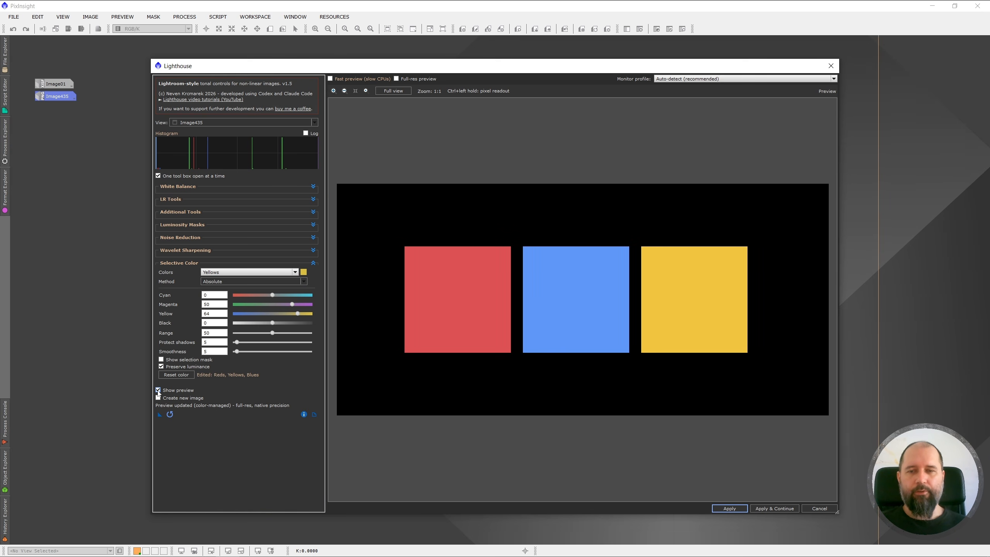
click(158, 389)
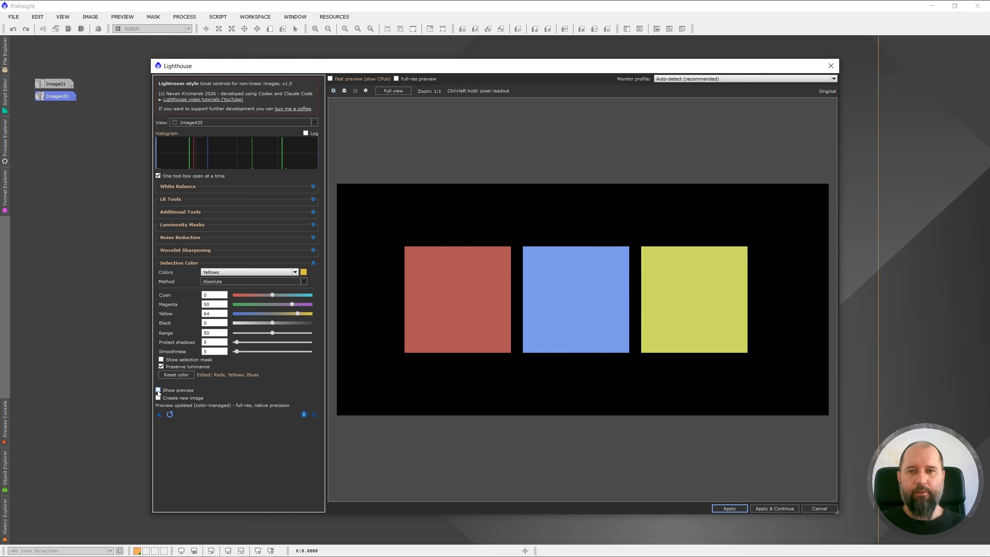
click(158, 389)
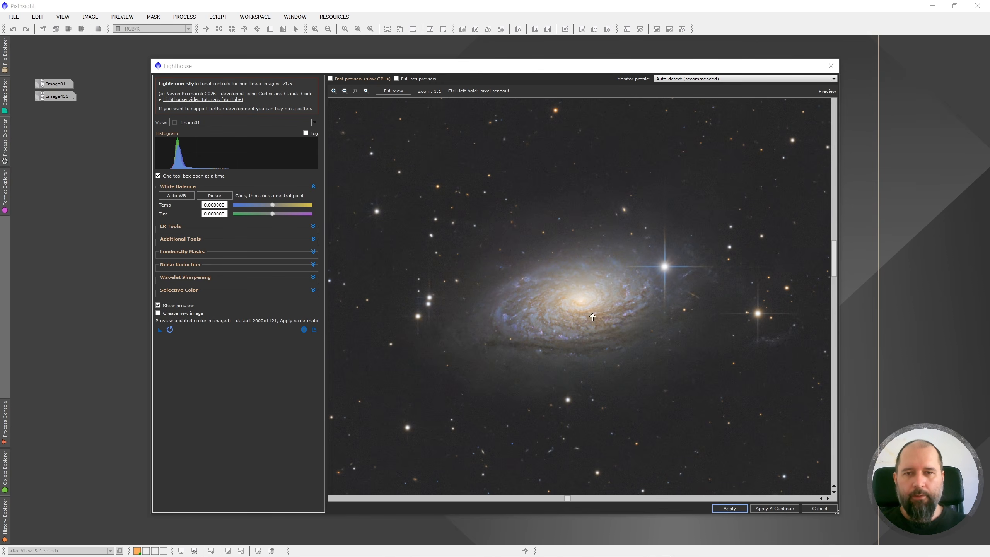
Open Selective Color for the galaxy image Image01 and target the Blues
scroll(593, 317, up, 1)
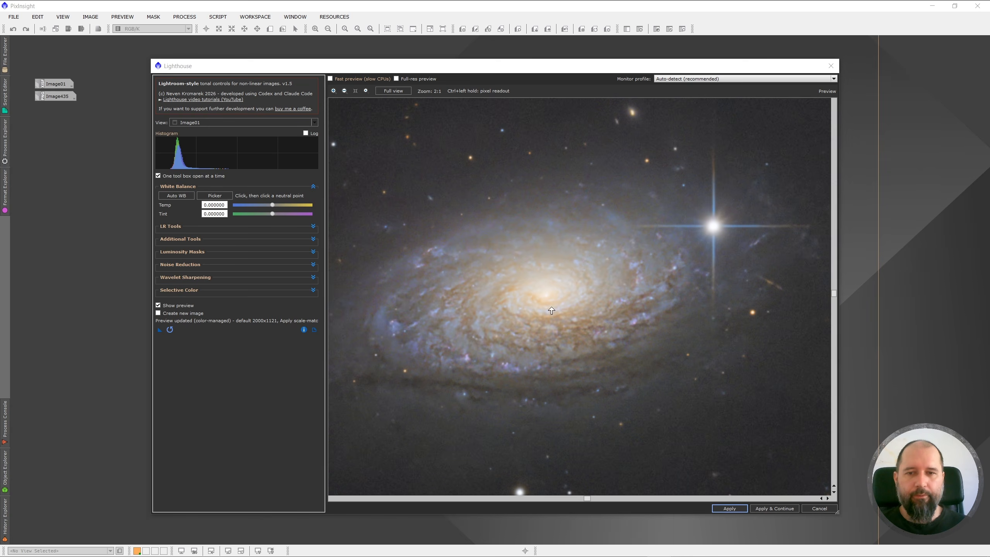
click(313, 290)
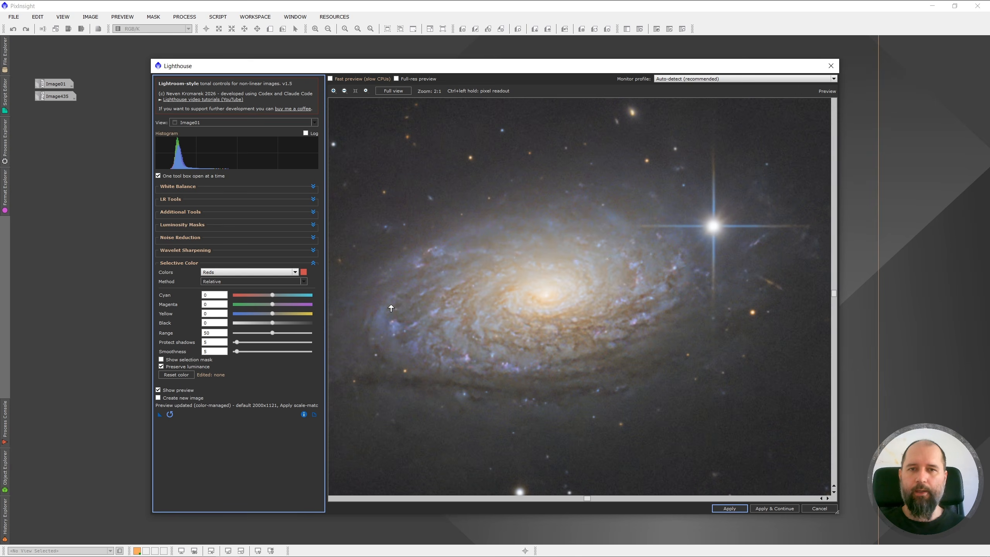
click(246, 273)
click(224, 306)
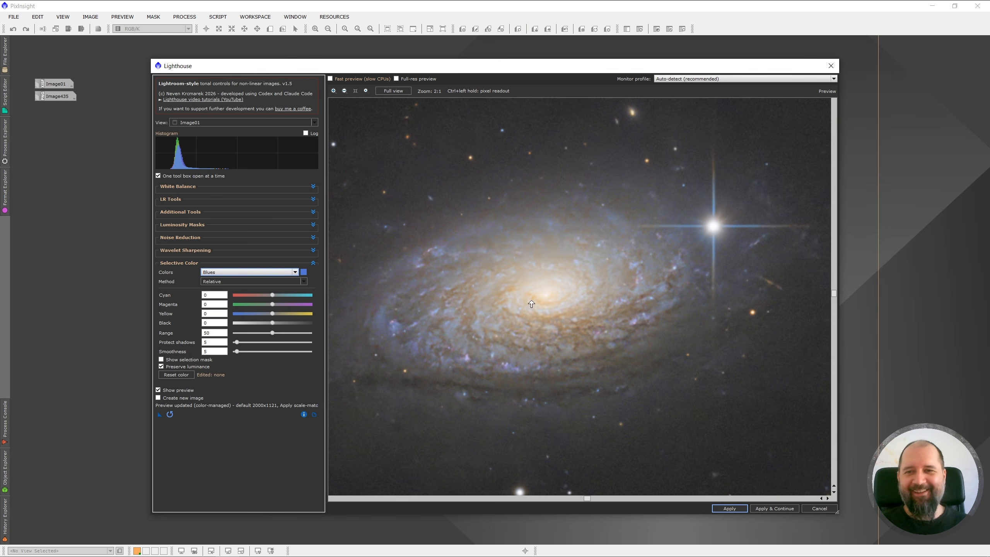
drag(532, 305, 563, 306)
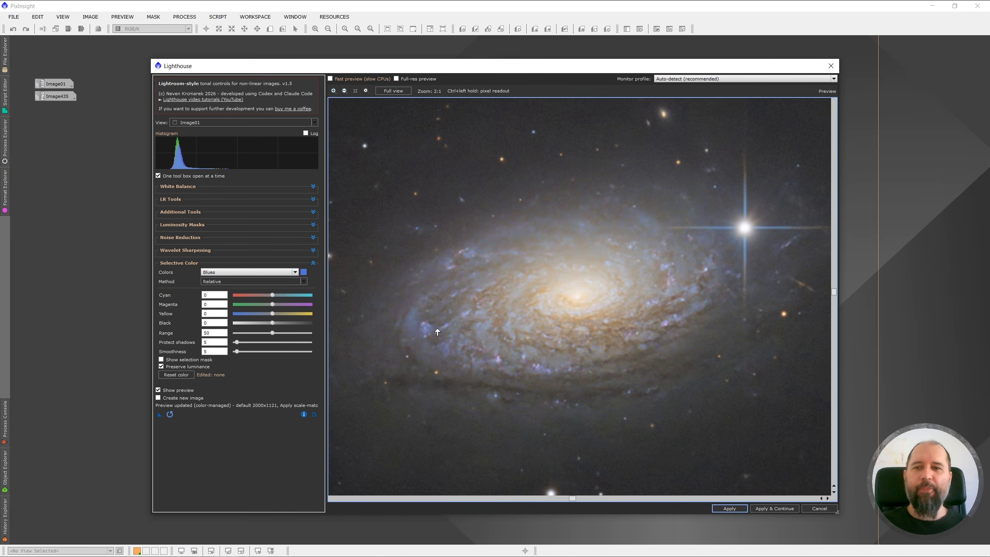
Try the Blues' Cyan at 54 and their Magenta at 46, -50 and -78, resetting each shift to 0
click(243, 294)
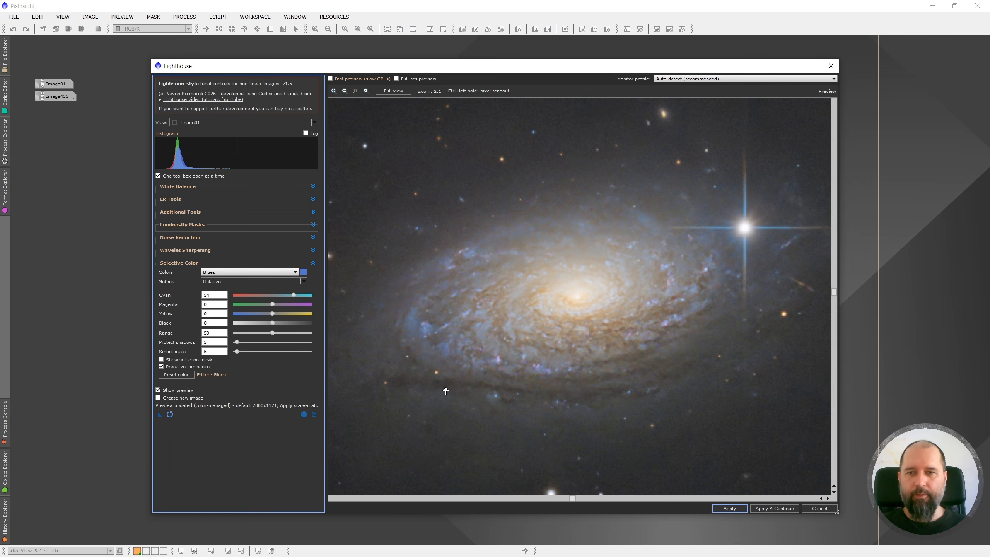
double_click(293, 295)
click(291, 305)
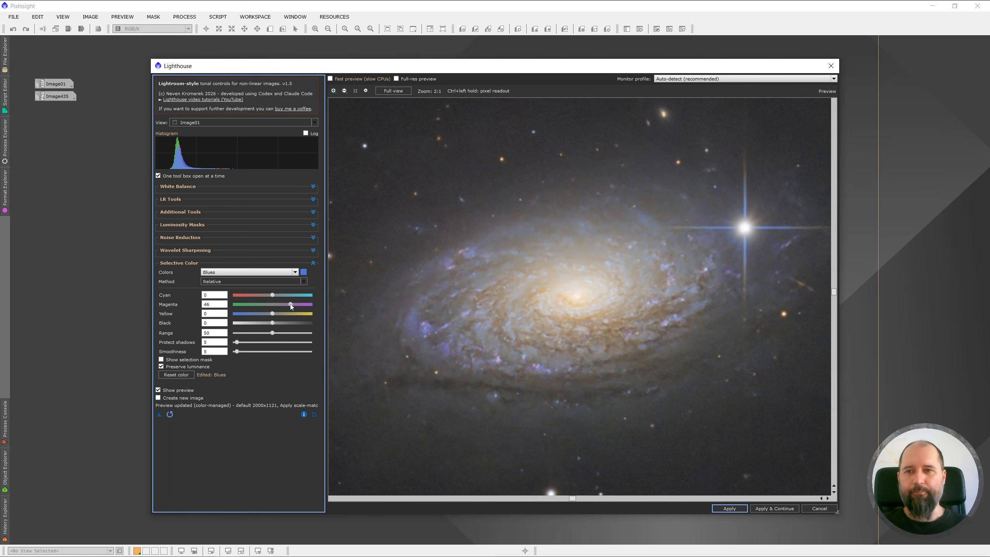
click(253, 305)
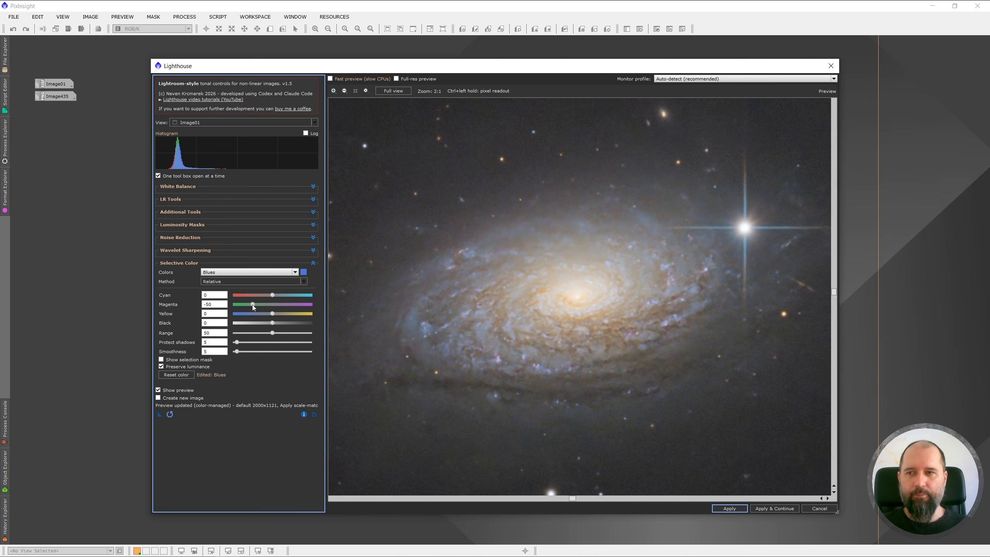
click(242, 304)
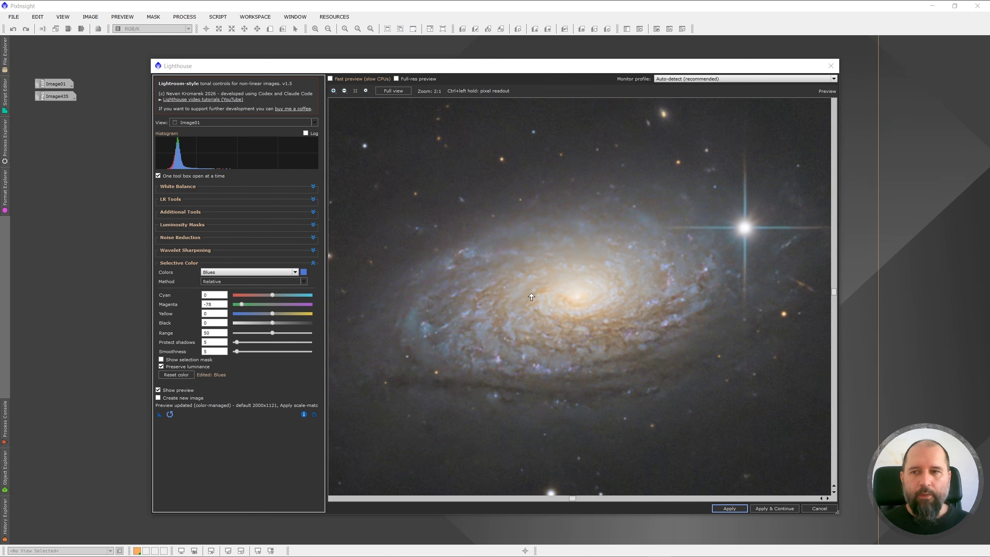
double_click(241, 304)
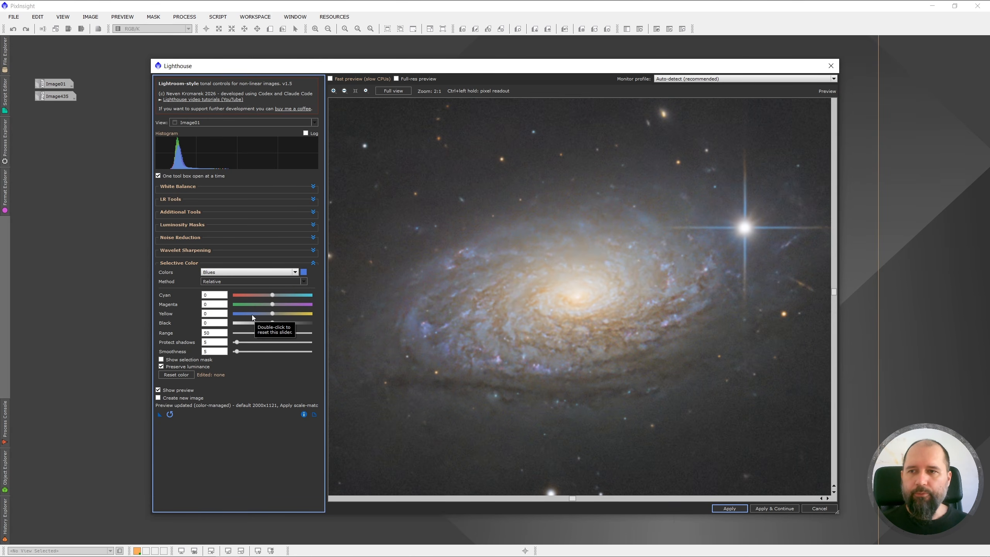
Set the Blues' Yellow to -66 and compare the galaxy with the original several times
click(246, 314)
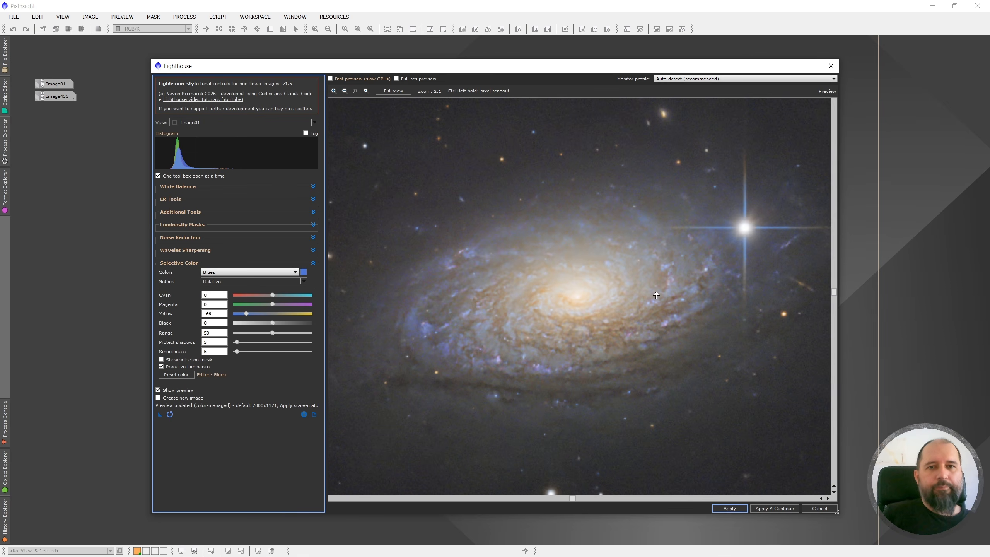
click(158, 389)
click(158, 390)
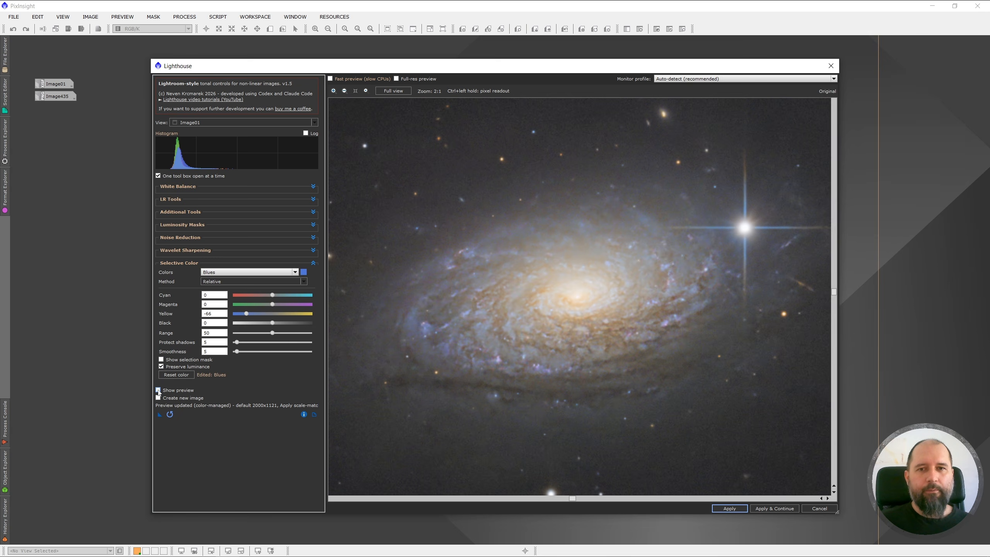
click(158, 390)
click(158, 391)
click(158, 391)
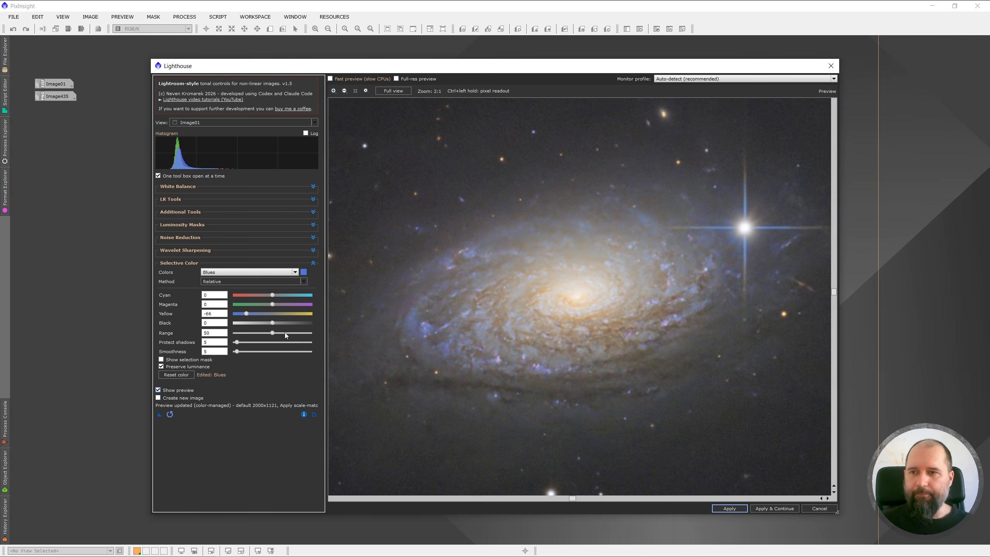
Set the Blues' Yellow to -72, and try their Range at 72 and 40 before returning it to 50
drag(249, 315, 290, 333)
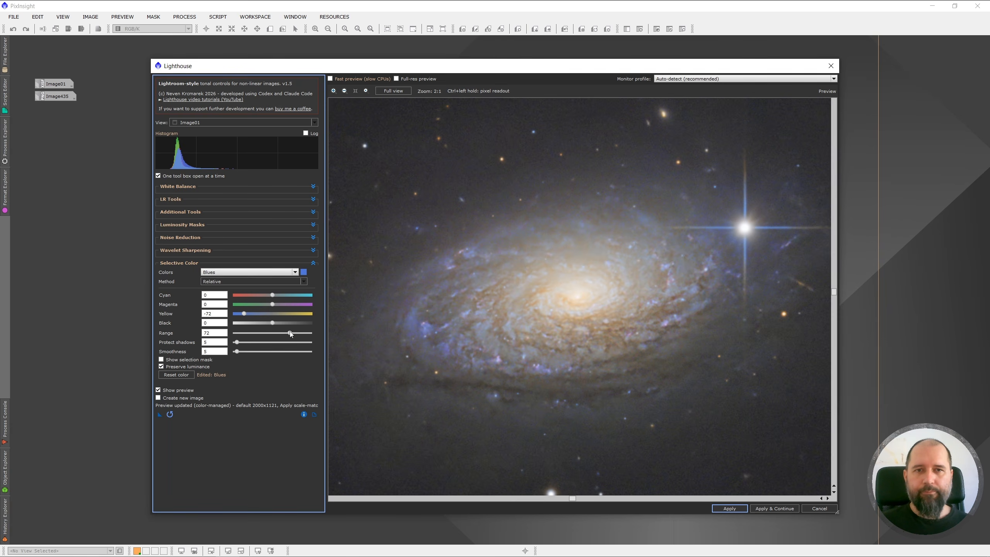
drag(290, 333, 265, 335)
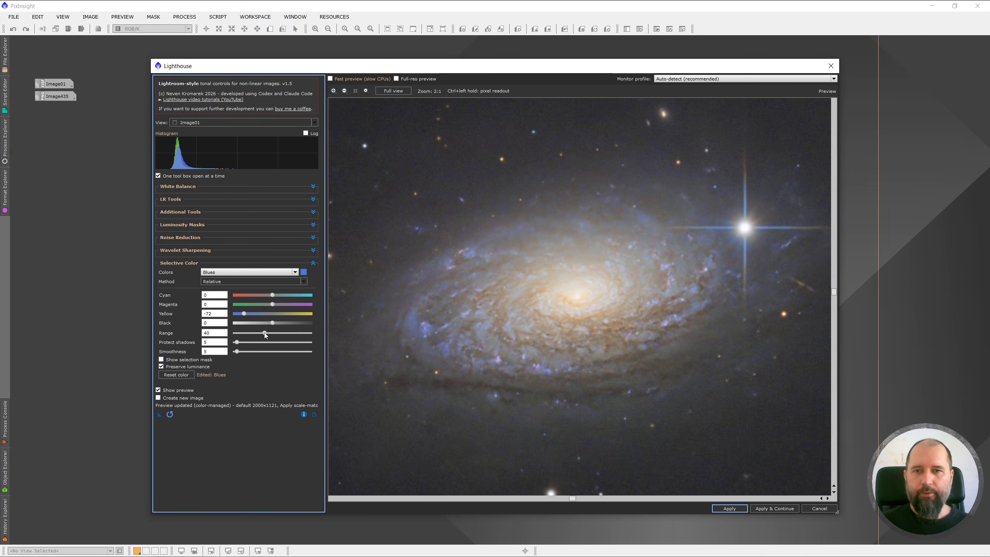
drag(264, 335, 274, 332)
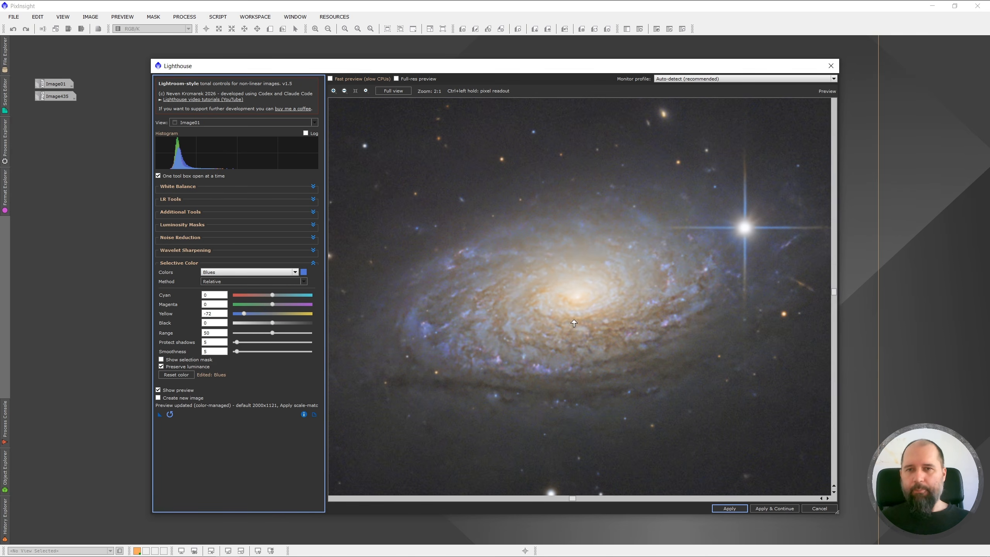
Target the Magentas and set their Magenta to -60
click(215, 273)
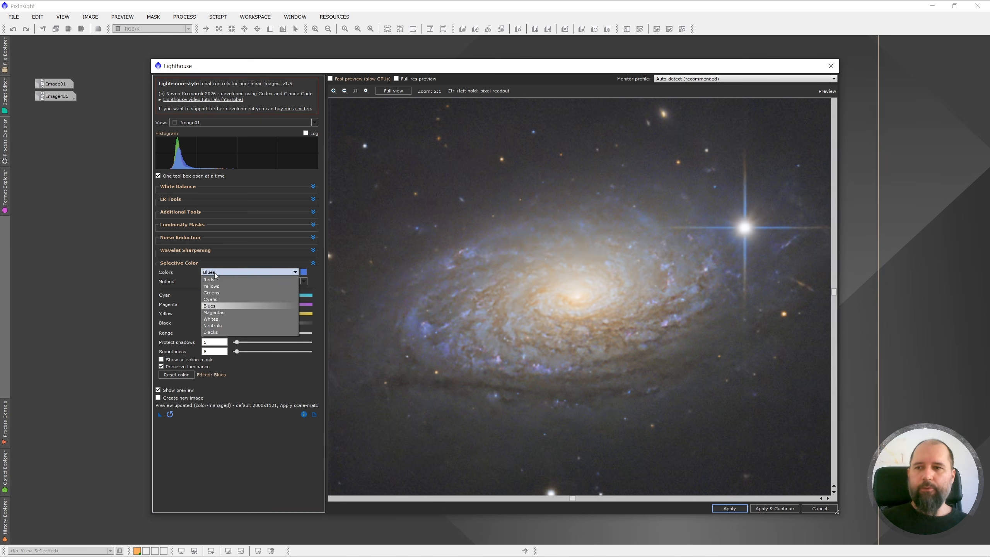
click(215, 313)
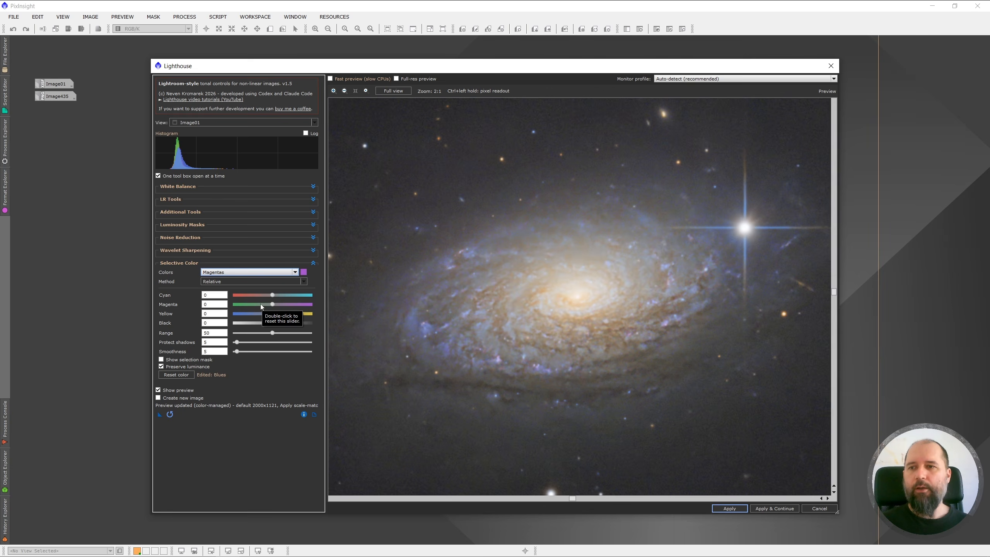
drag(272, 305, 272, 306)
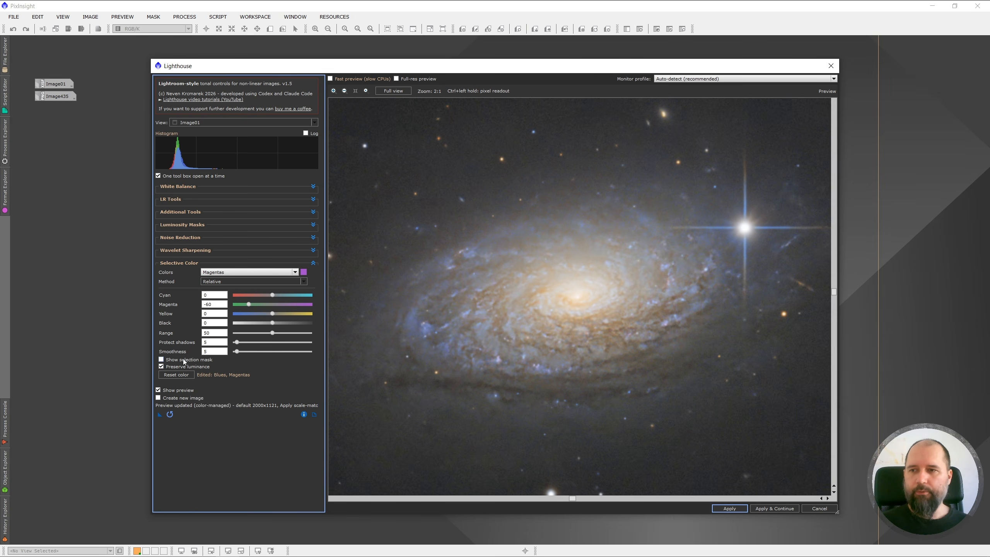
Using the selection mask view, set the Magentas' Smoothness to 9, Range to 84 and Protect shadows to 50, and hide the mask
click(162, 359)
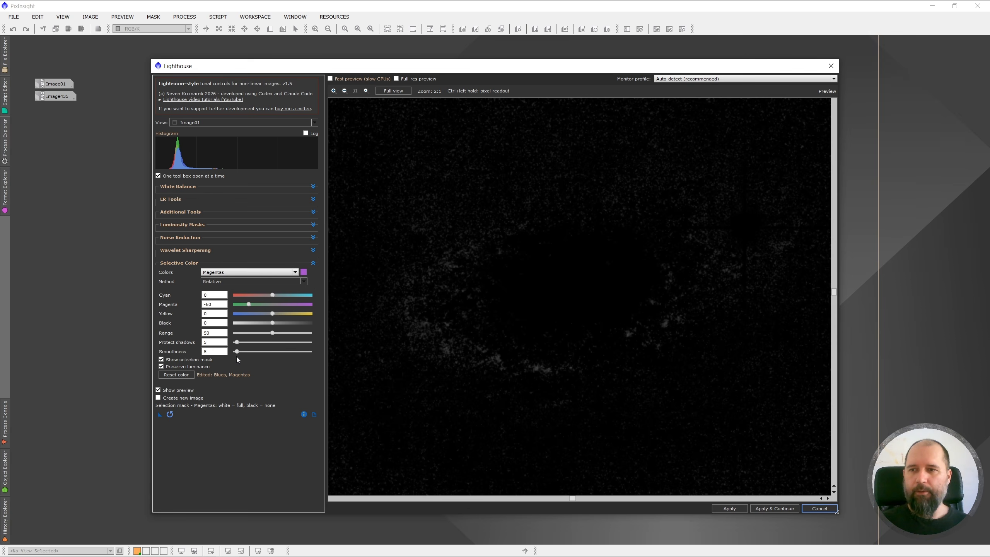
drag(237, 351, 240, 352)
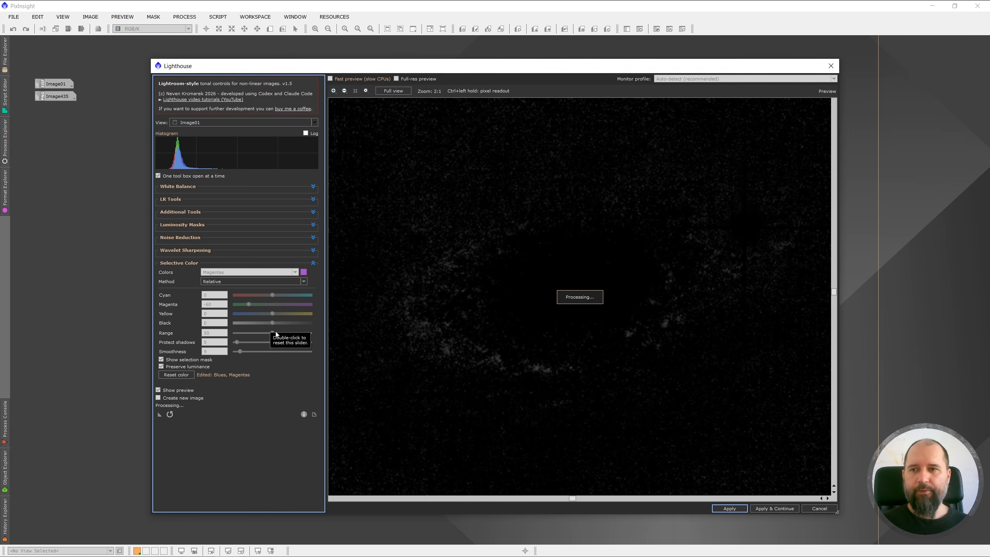
drag(275, 332, 285, 333)
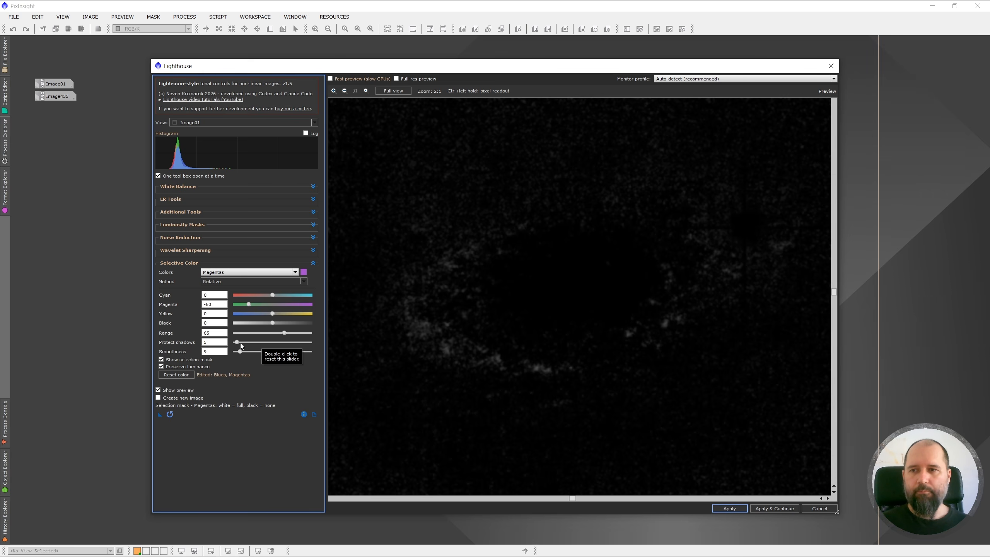
drag(239, 342, 241, 342)
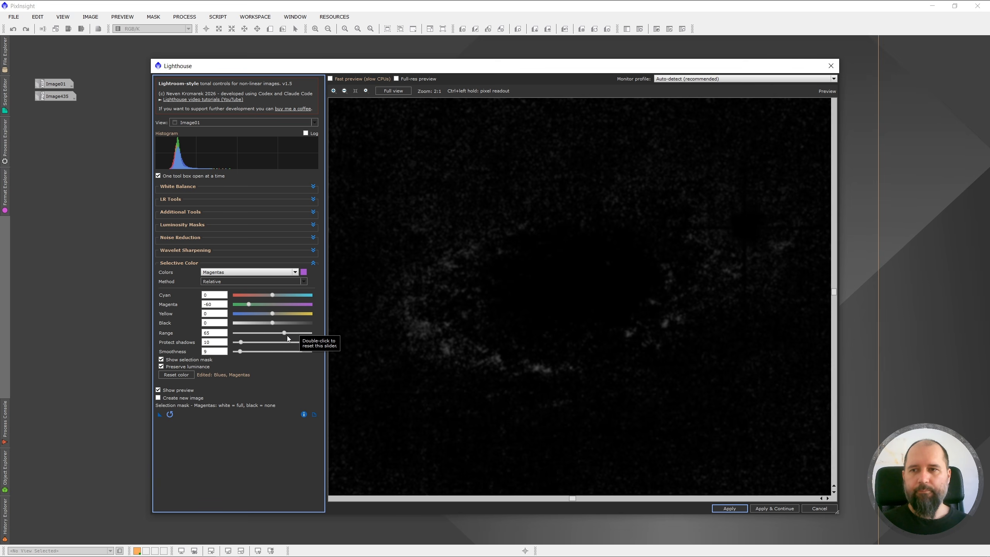
drag(287, 336, 299, 336)
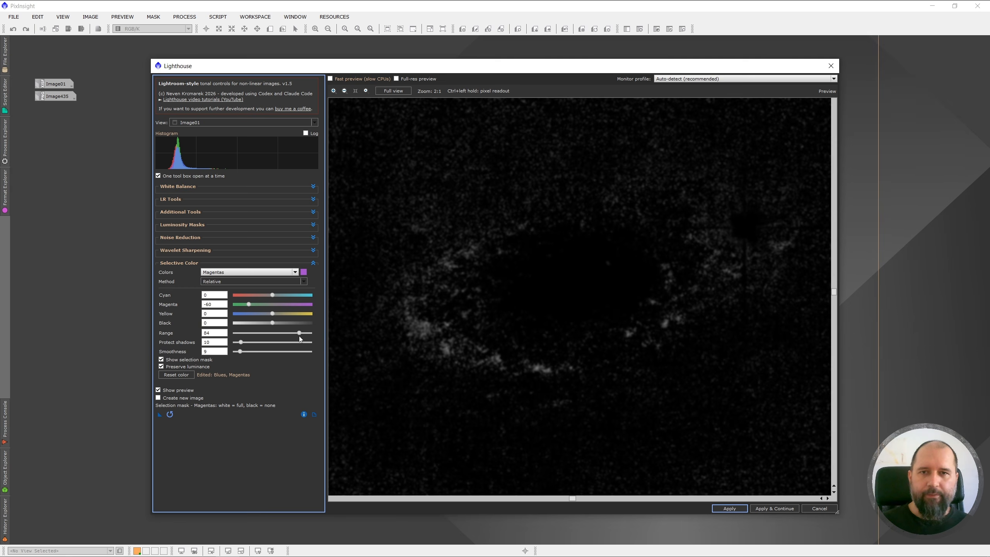
click(272, 343)
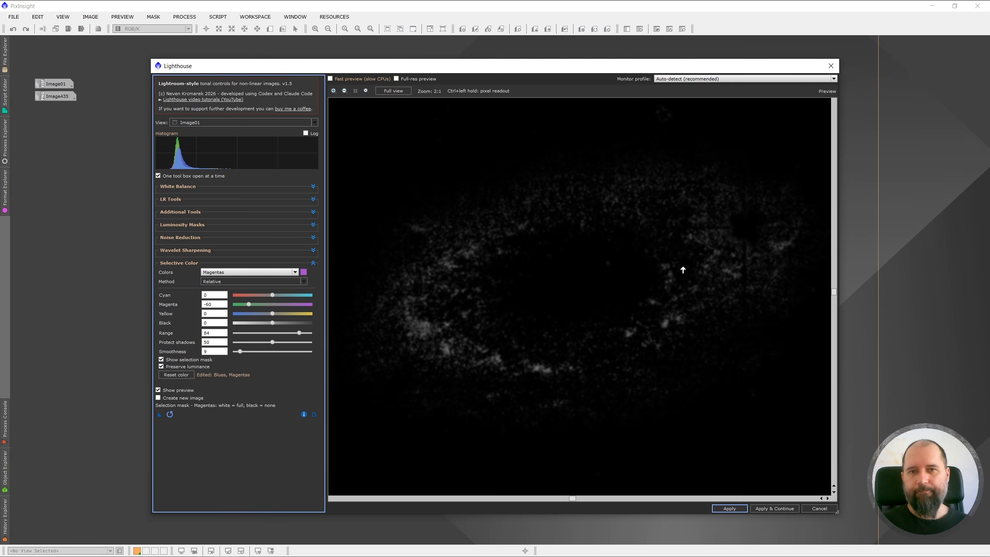
click(162, 360)
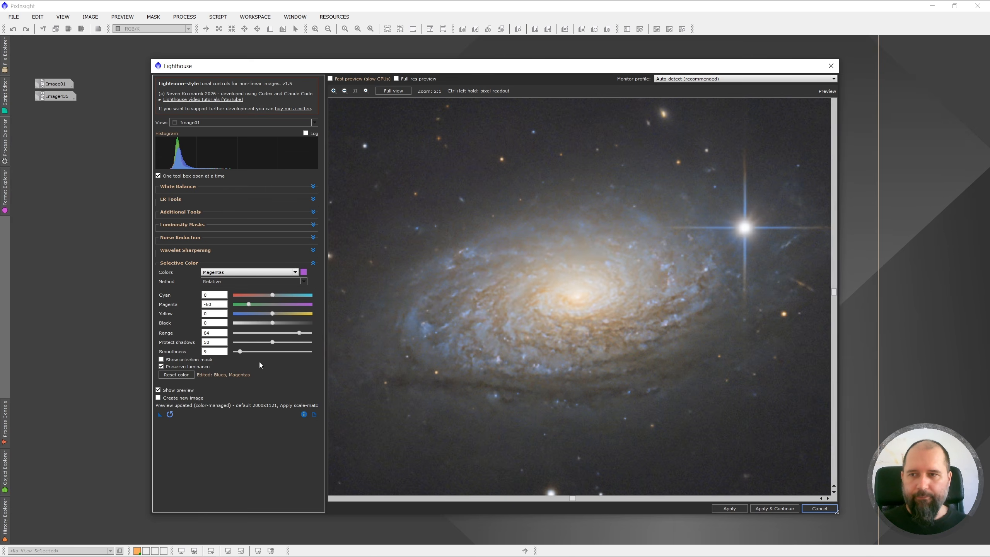
Compare the galaxy with the original twice, and soften the Magentas' Magenta shift to -46 and on to -36
click(158, 390)
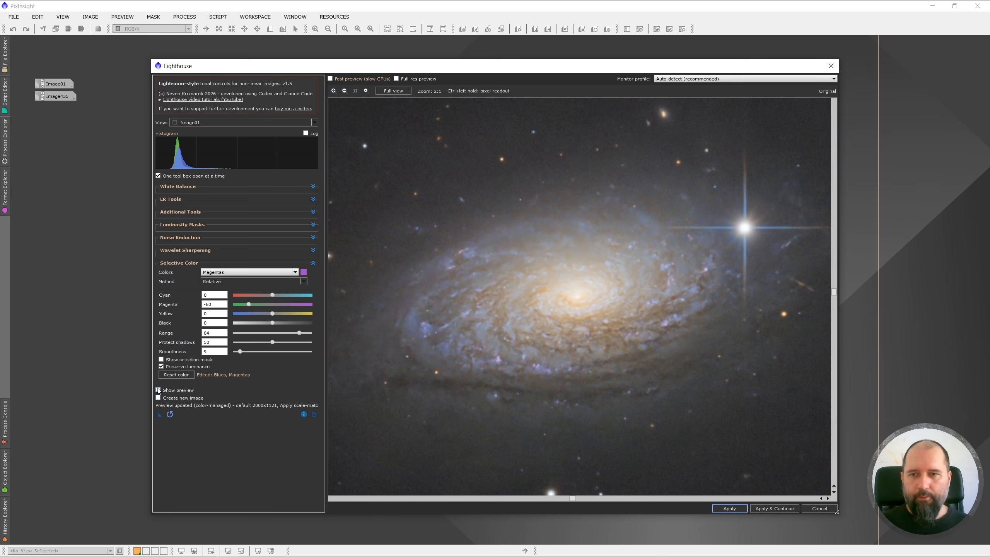
click(158, 389)
click(158, 390)
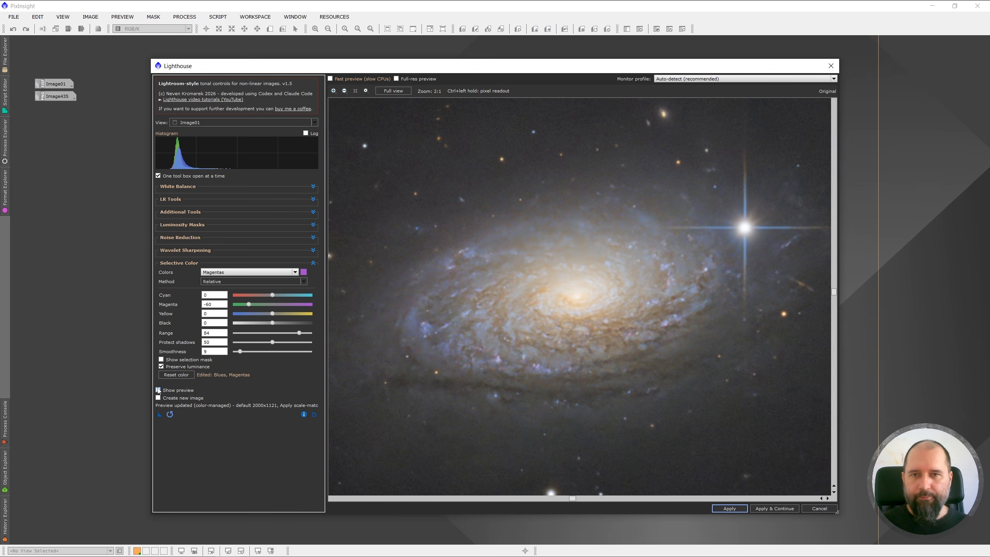
click(158, 390)
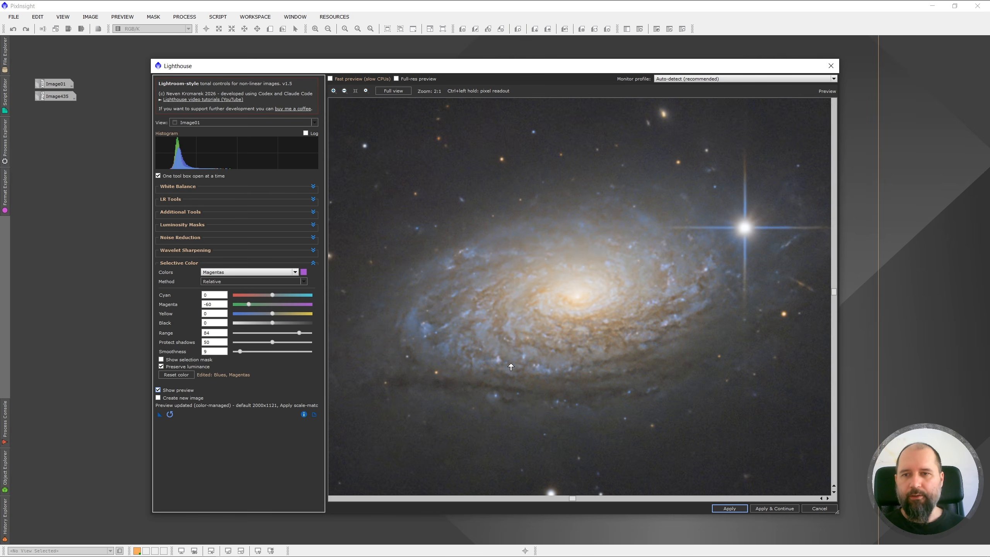
drag(248, 305, 254, 306)
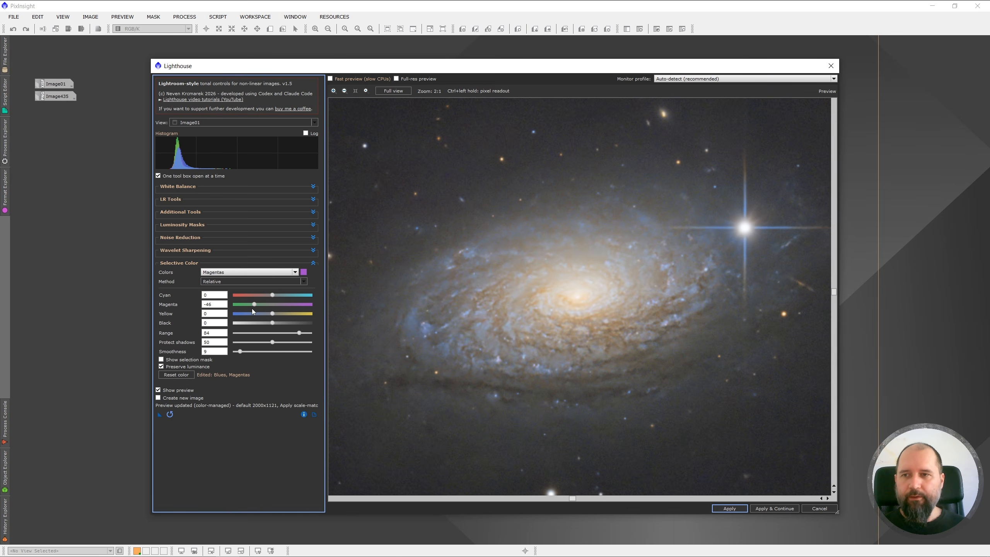
drag(257, 306, 258, 305)
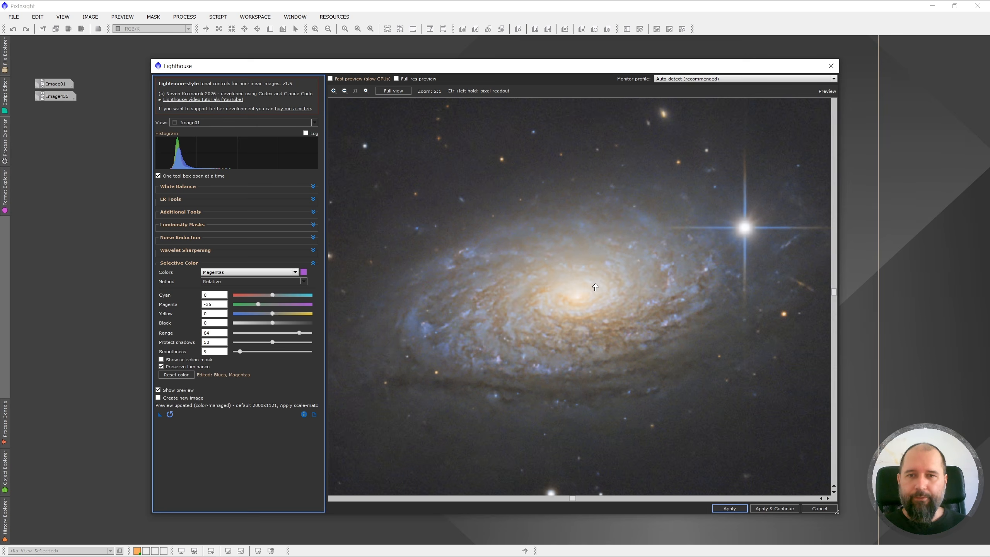
Target the Yellows, set their Cyan to -56, and compare the galaxy with the original twice
click(293, 271)
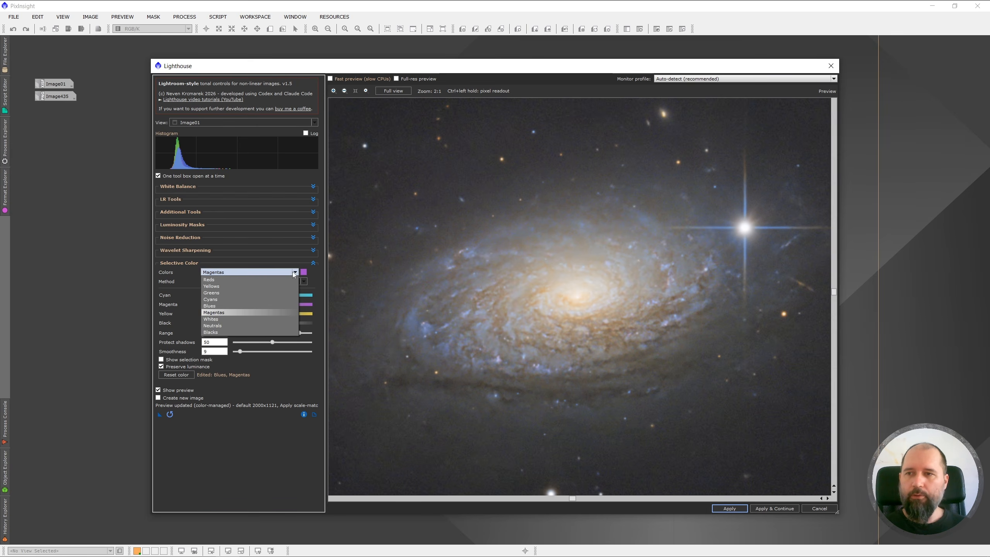
click(238, 286)
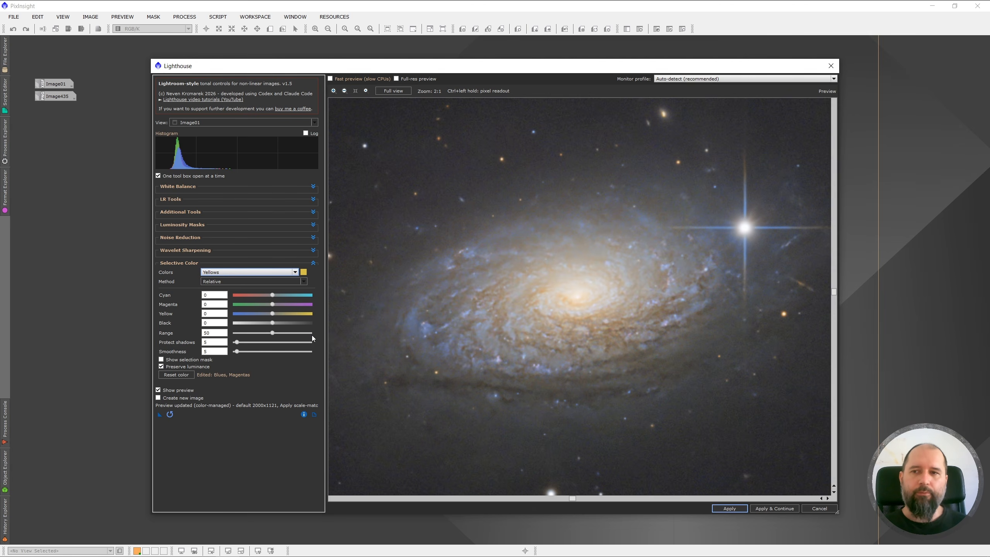
click(249, 295)
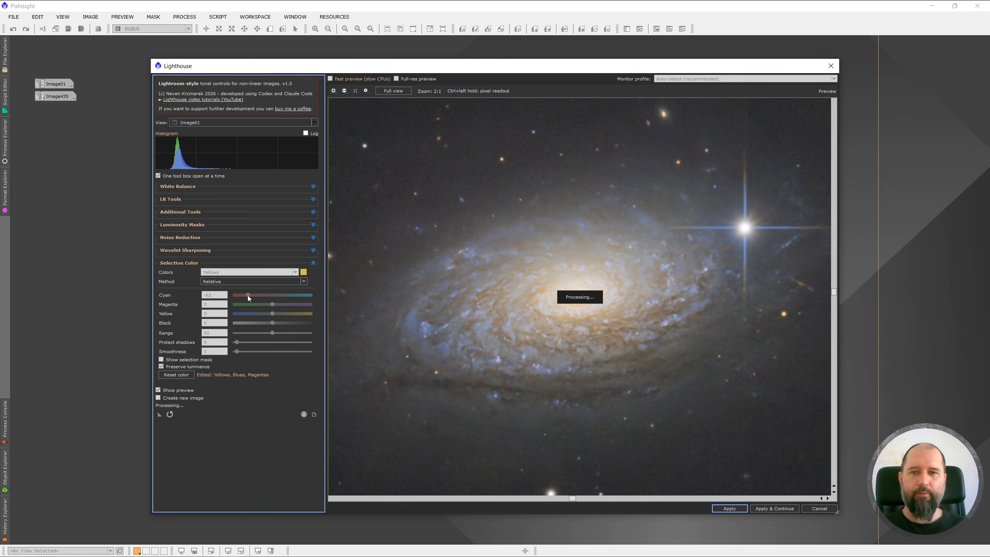
drag(249, 297, 250, 296)
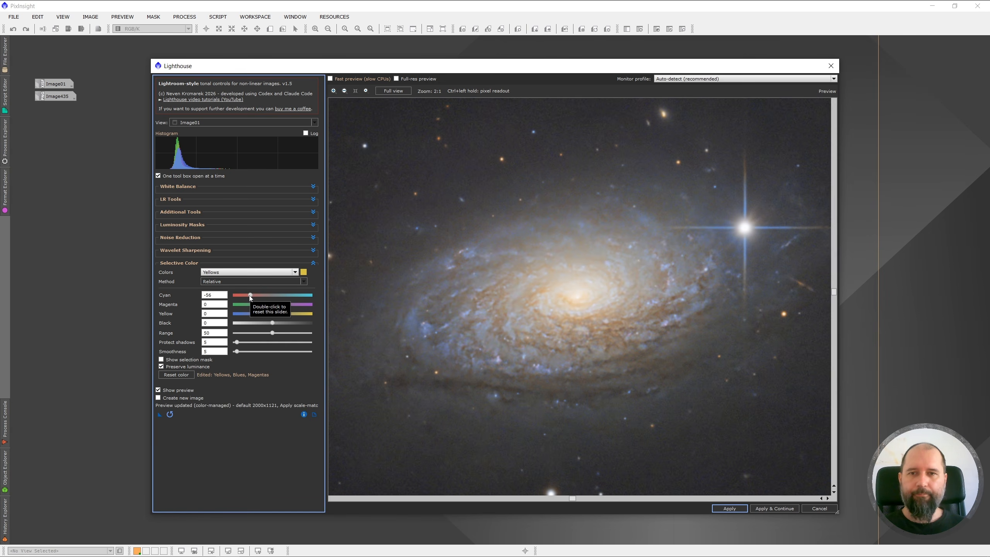
click(158, 390)
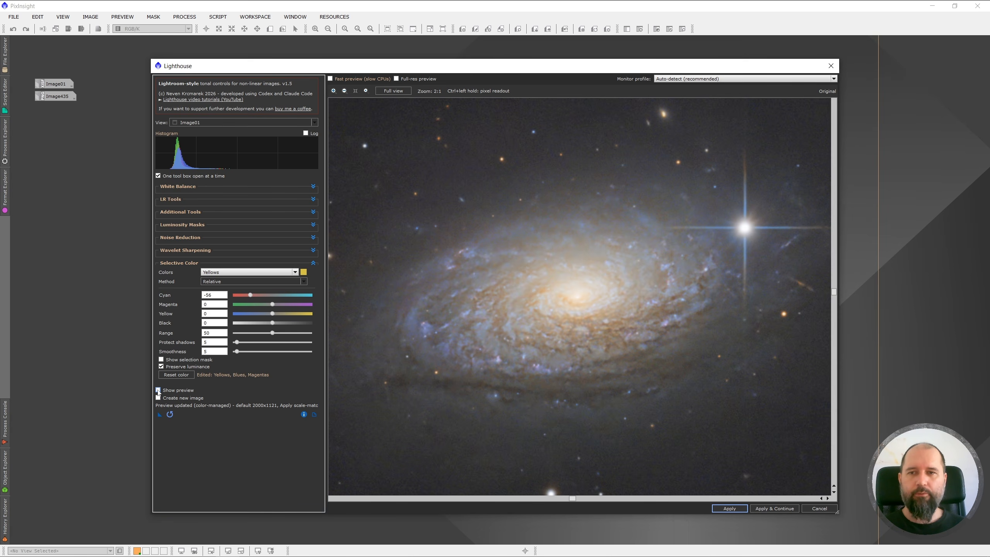
click(157, 391)
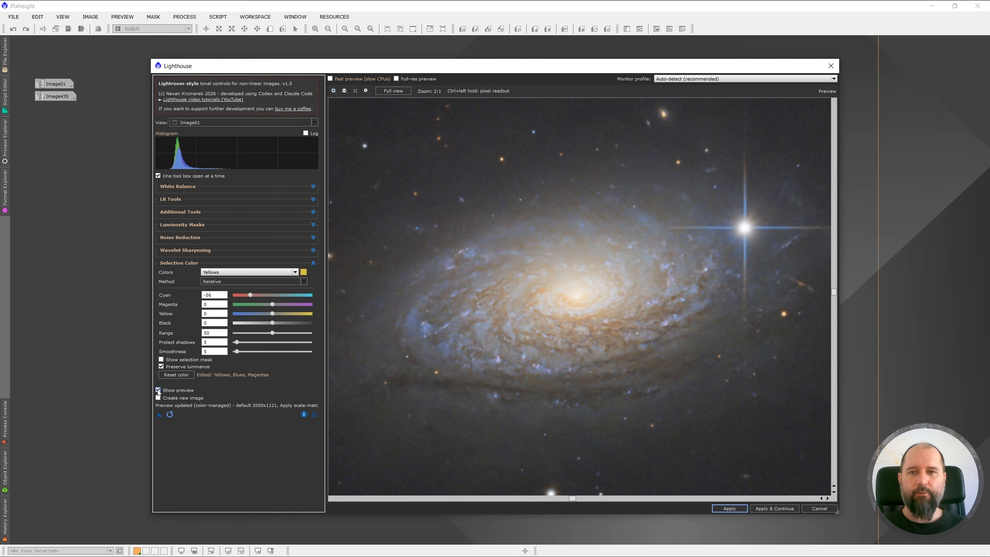
click(158, 391)
click(158, 390)
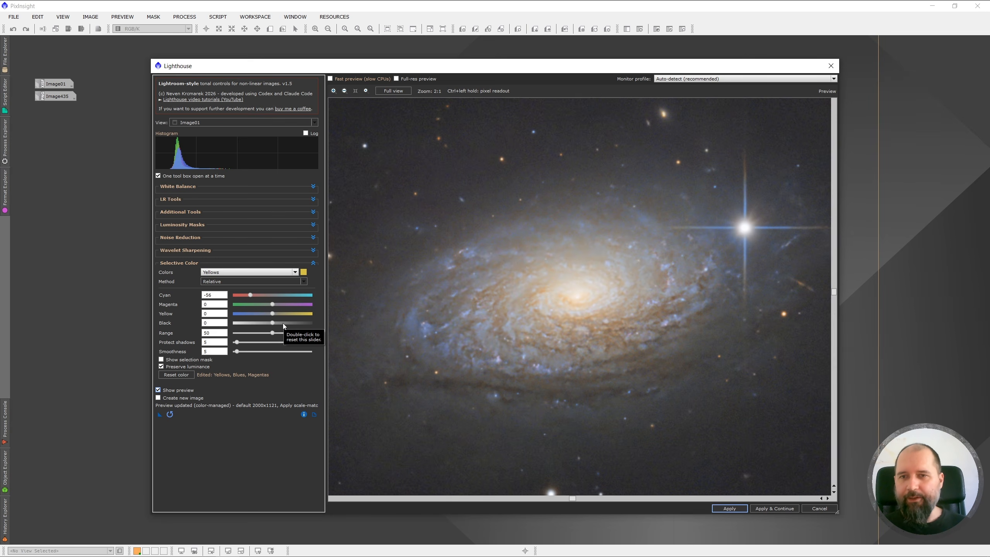
Set the Yellows' Yellow to 48, and try their Magenta at 74, 6 and -50 before resetting it to 0
drag(291, 313, 298, 313)
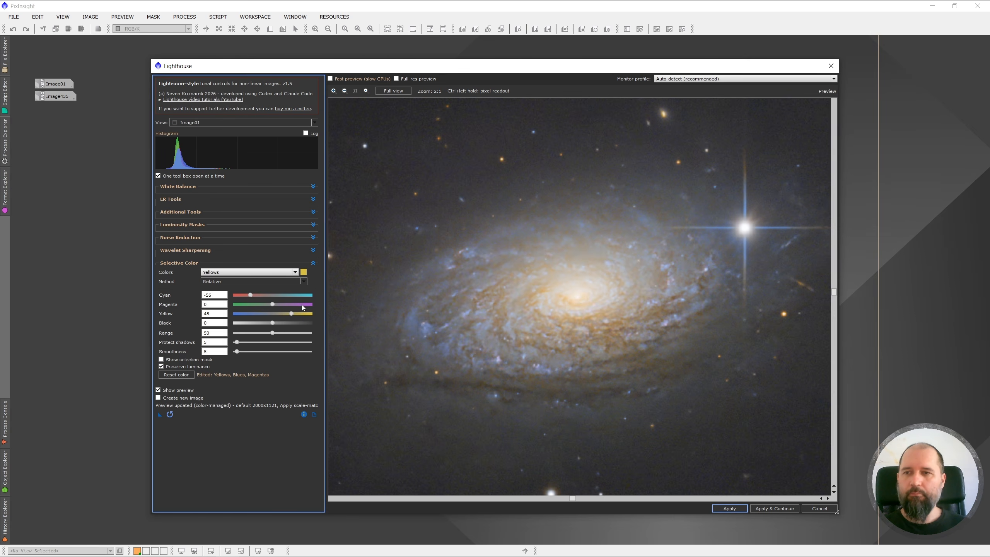
click(302, 304)
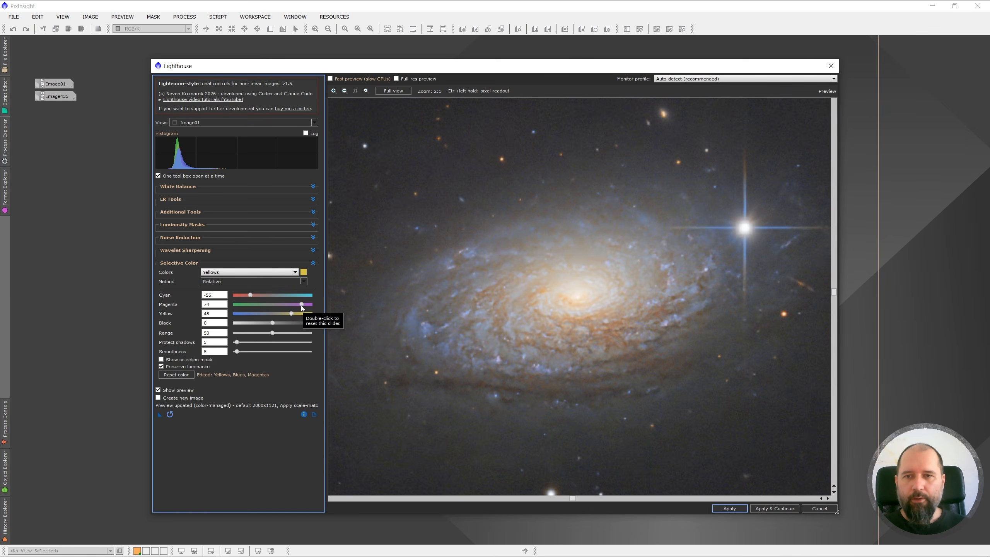
drag(301, 306, 294, 307)
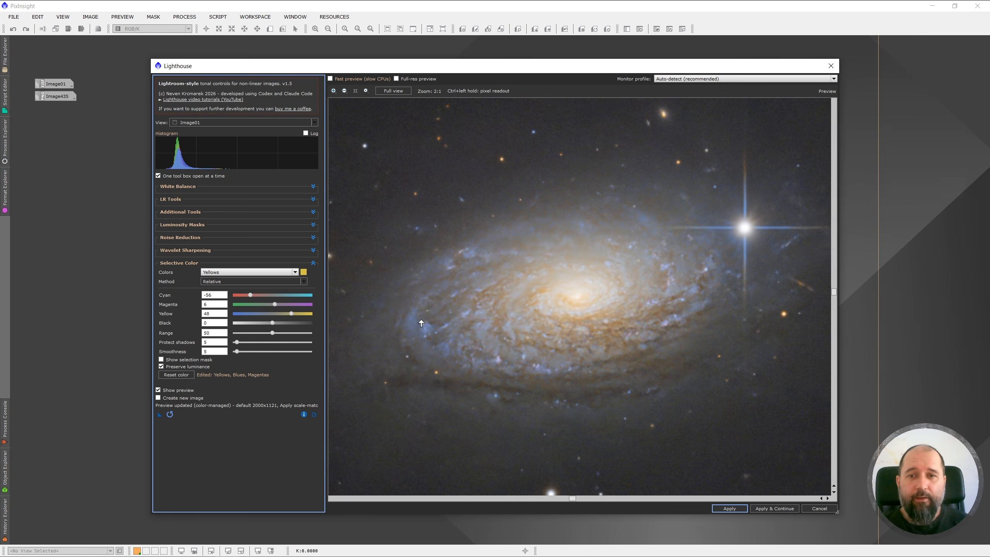
click(254, 305)
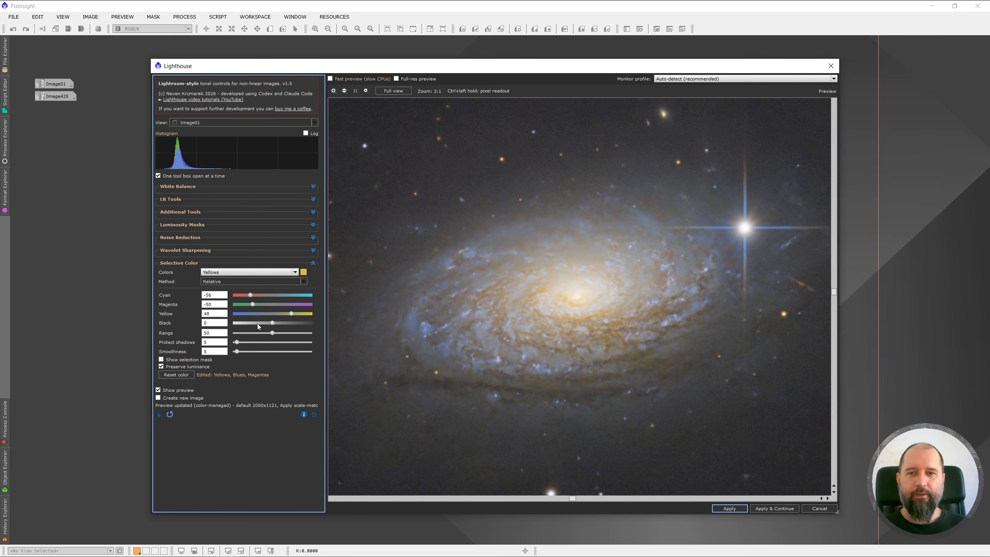
double_click(273, 307)
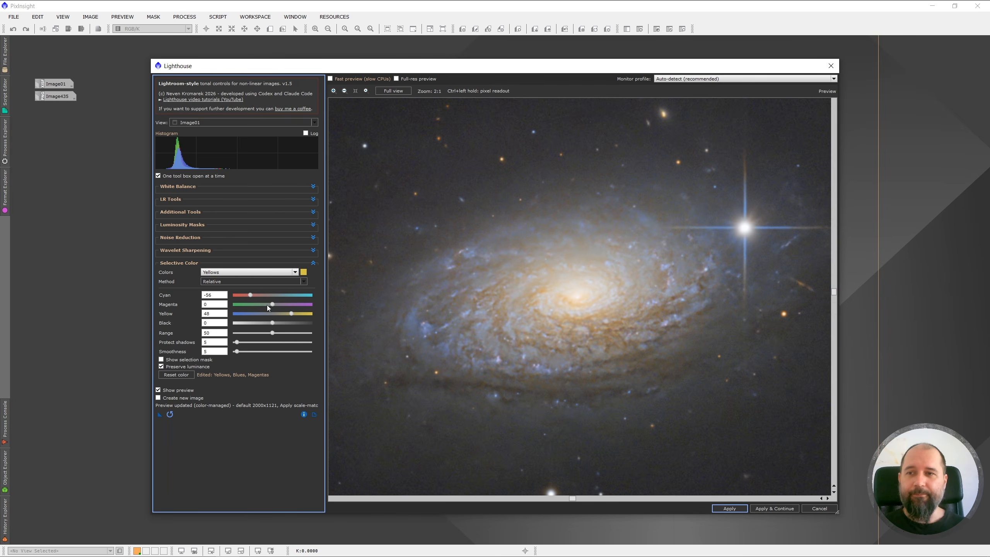
Target the Reds and try their Cyan at -70 and 64 before resetting it to 0
click(259, 277)
click(240, 280)
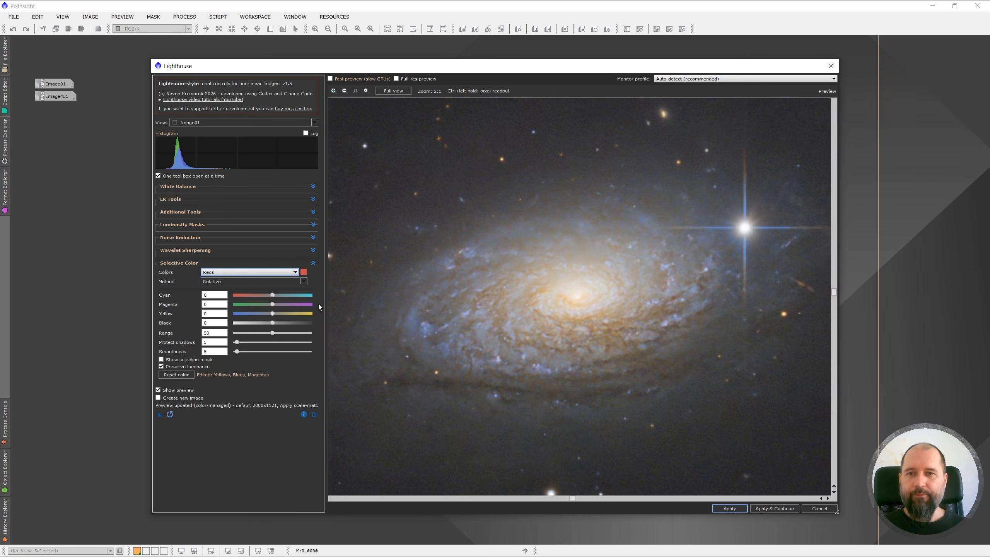
click(244, 295)
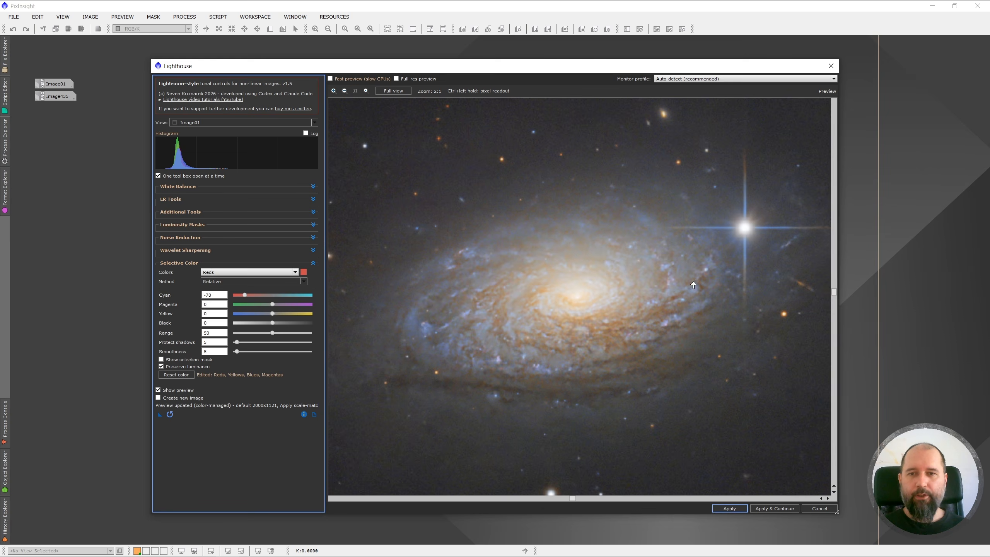
click(297, 295)
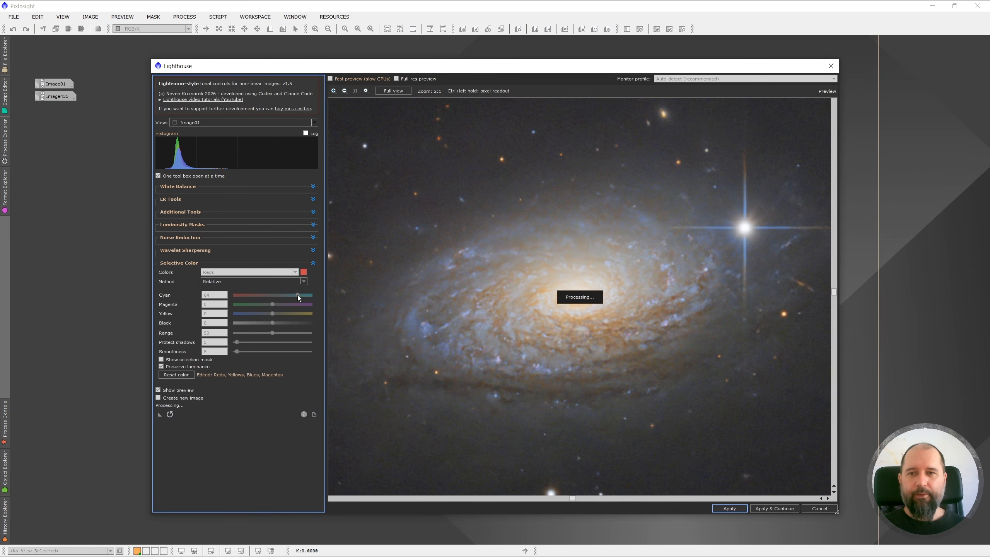
click(272, 297)
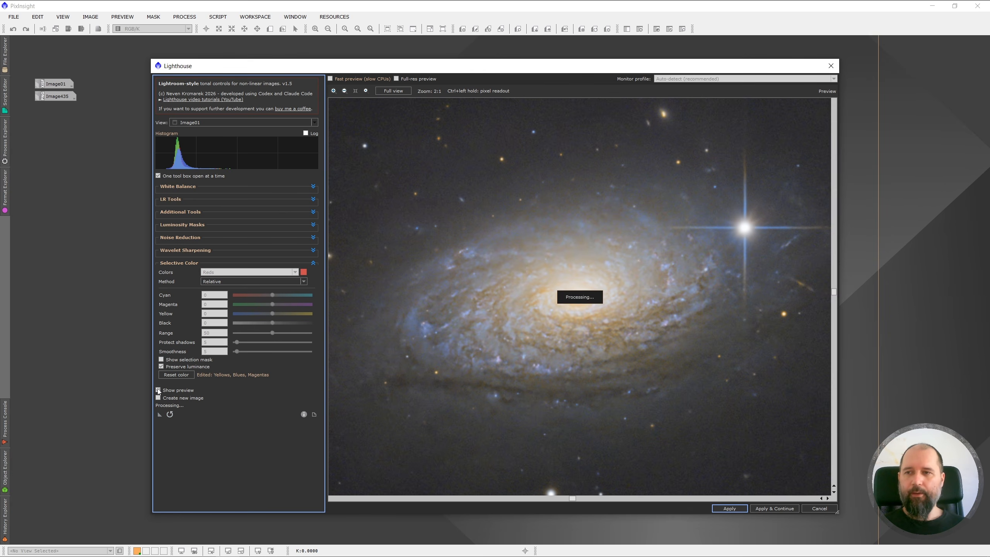
Try the Absolute method for the color corrections and compare the galaxy with the original repeatedly, close up and zoomed out
click(235, 283)
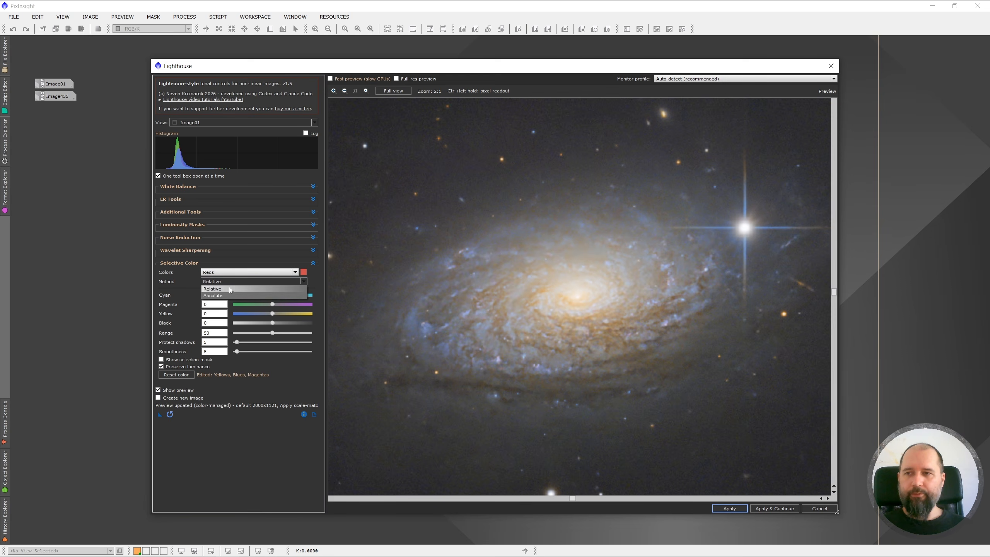
click(219, 297)
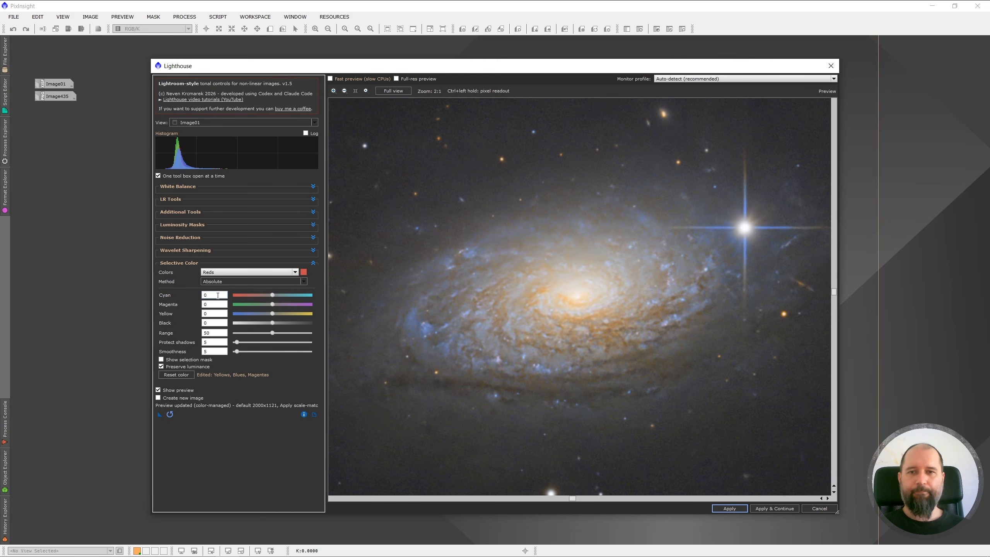
click(158, 391)
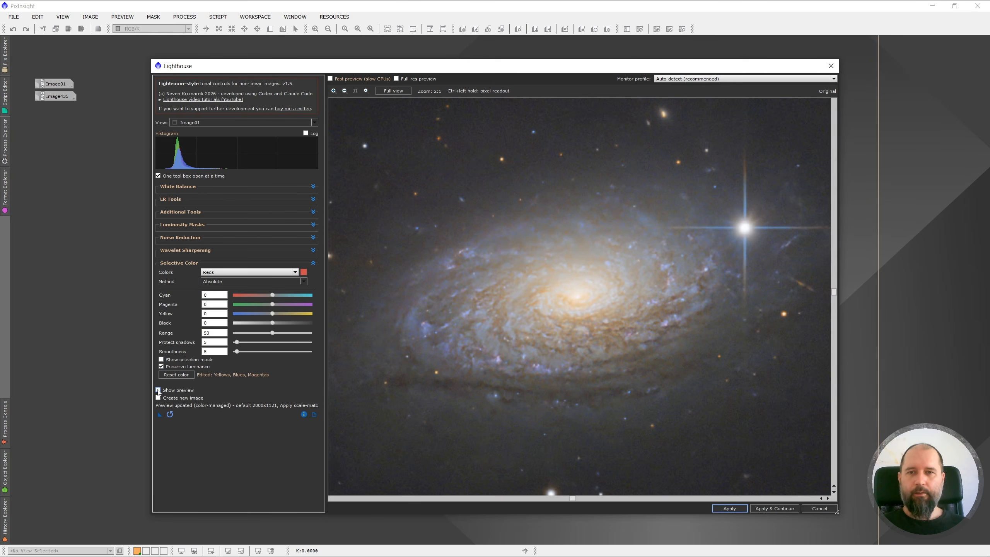
click(158, 391)
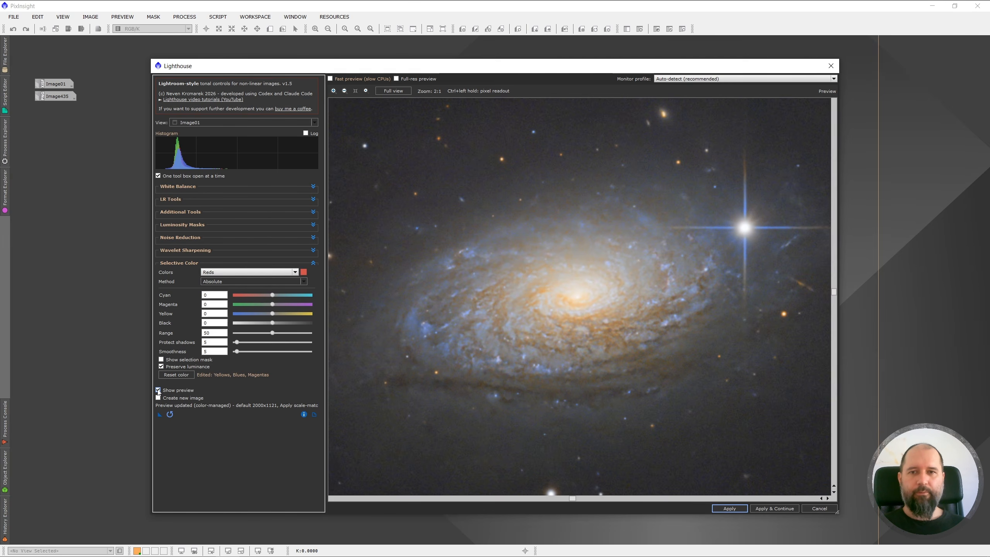
scroll(560, 289, down, 1)
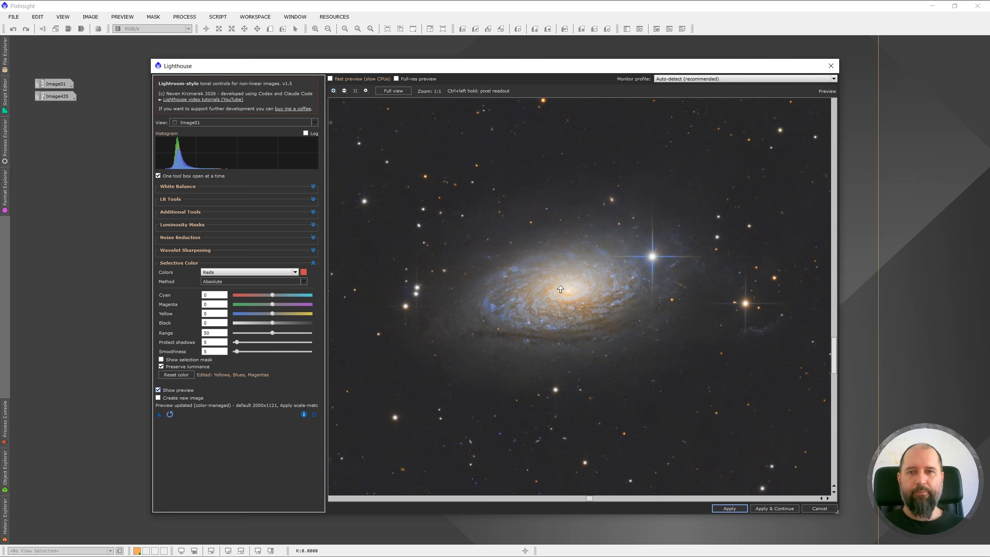
click(158, 391)
click(159, 390)
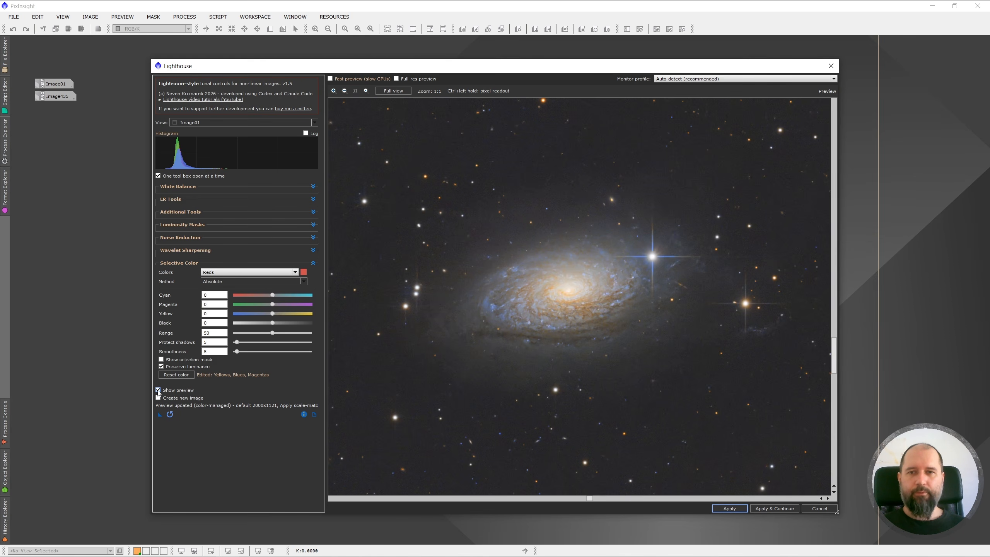
click(158, 390)
click(158, 390)
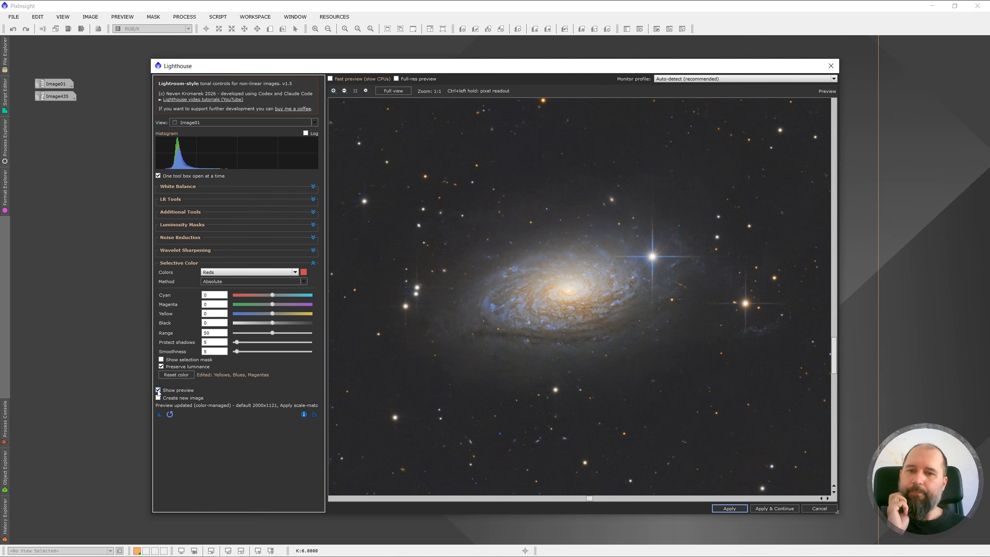
click(159, 390)
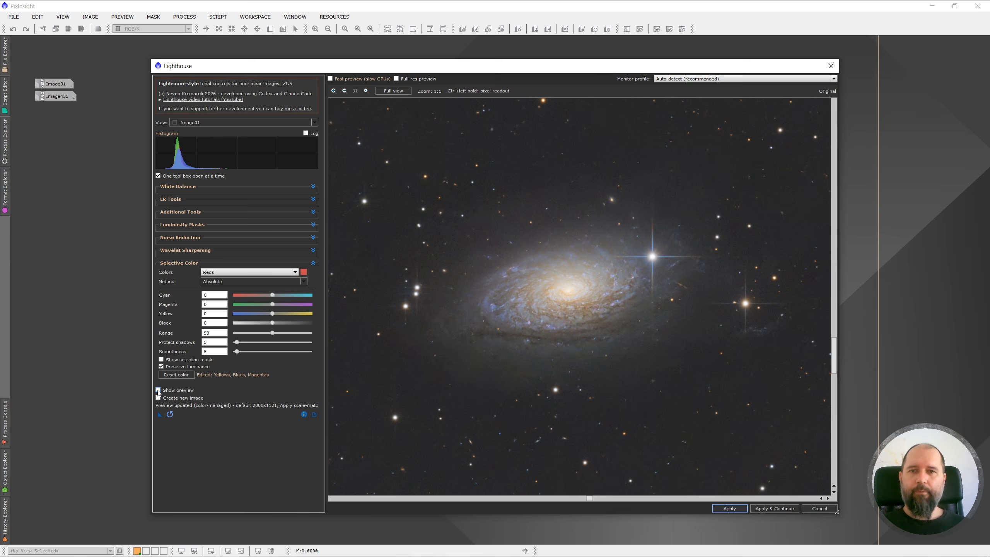
click(158, 390)
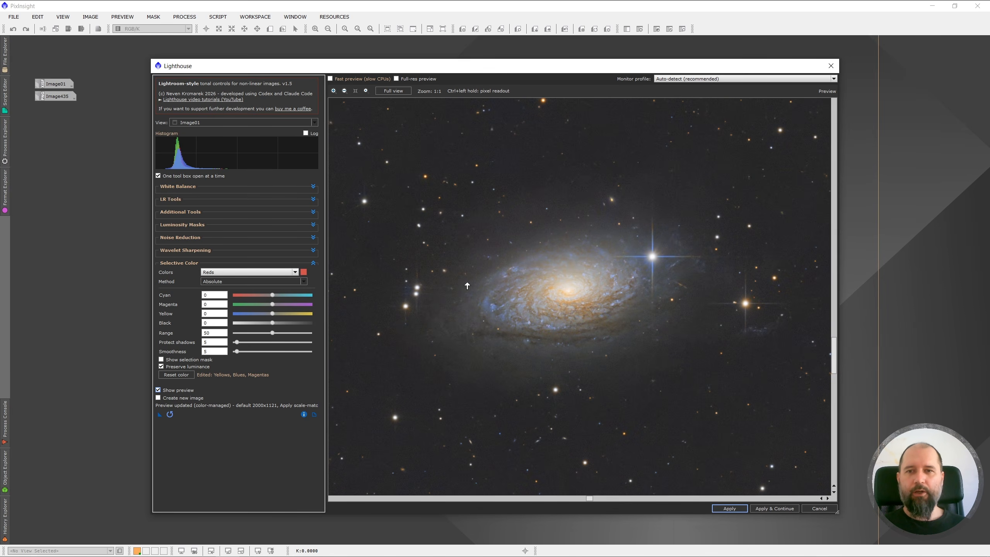
Set the correction method back to Relative and compare the galaxy with the original
click(239, 281)
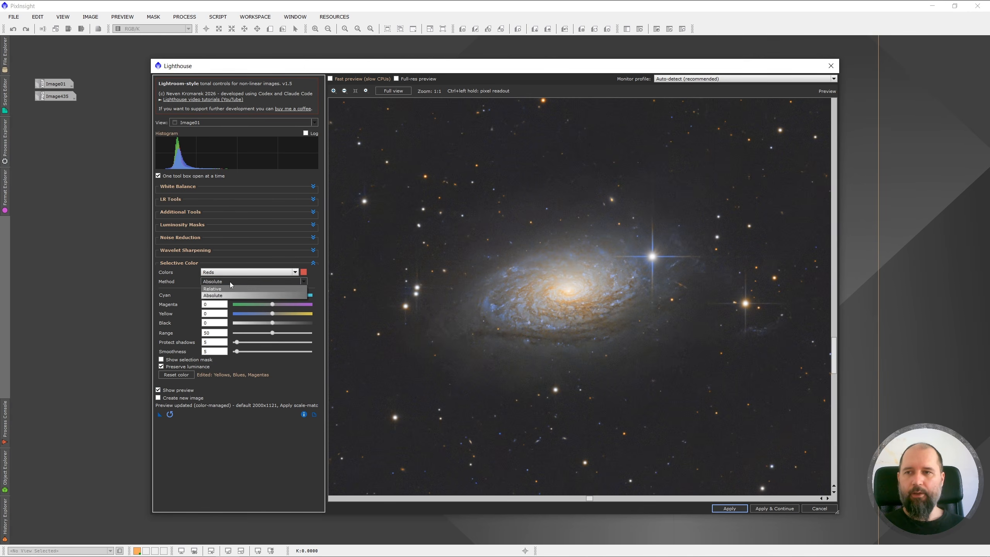
click(235, 291)
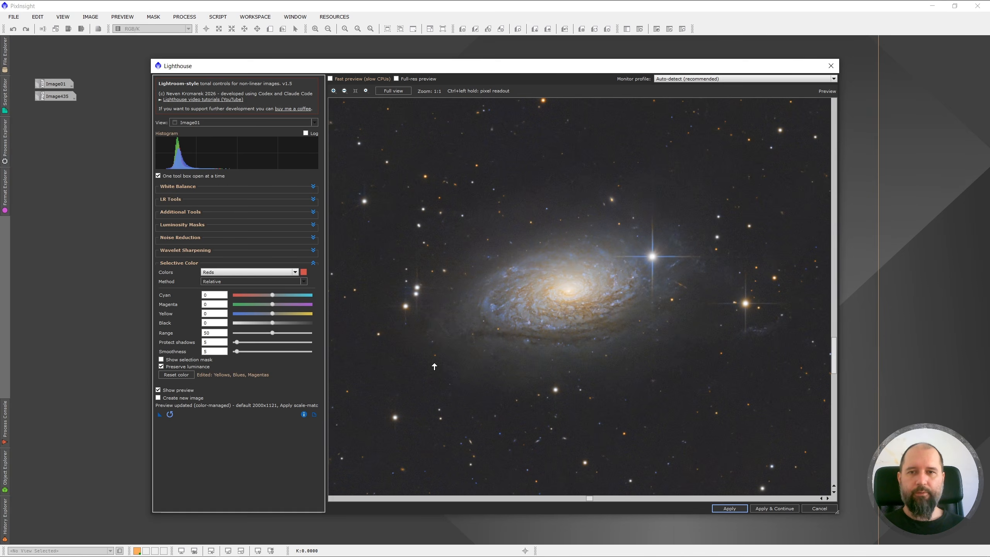
click(158, 390)
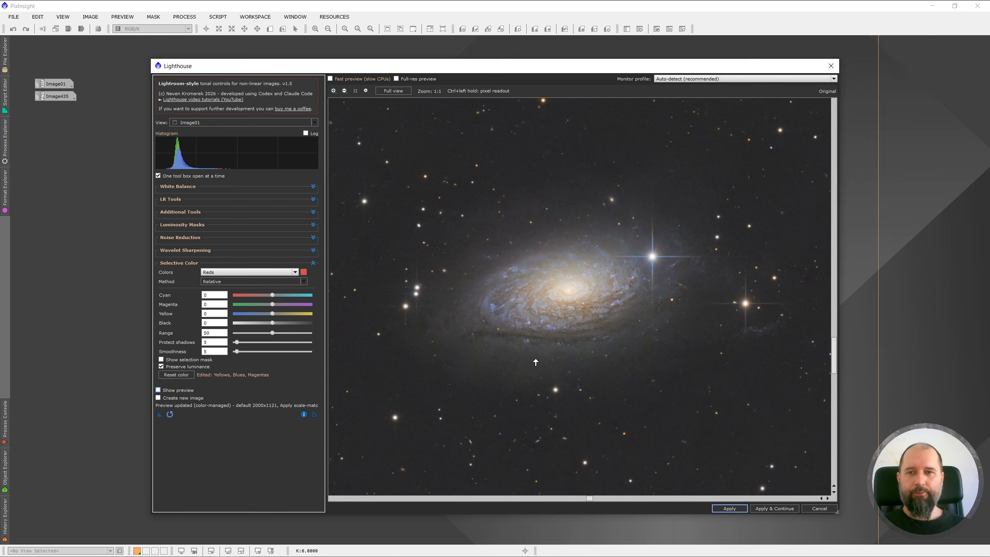
click(158, 390)
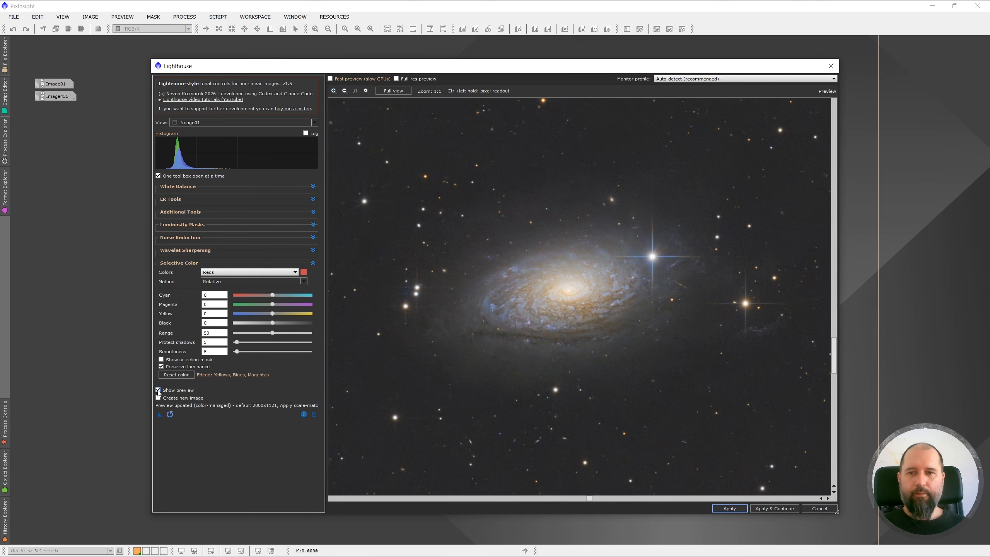
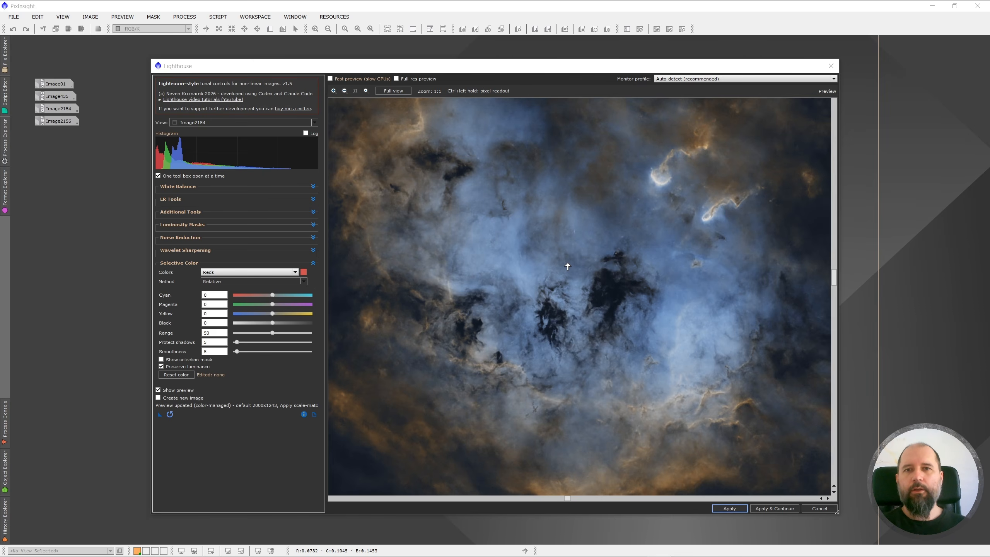
On the nebula image, show the selection mask for the Reds and set their Smoothness to 9 and Range to 59
scroll(568, 267, down, 1)
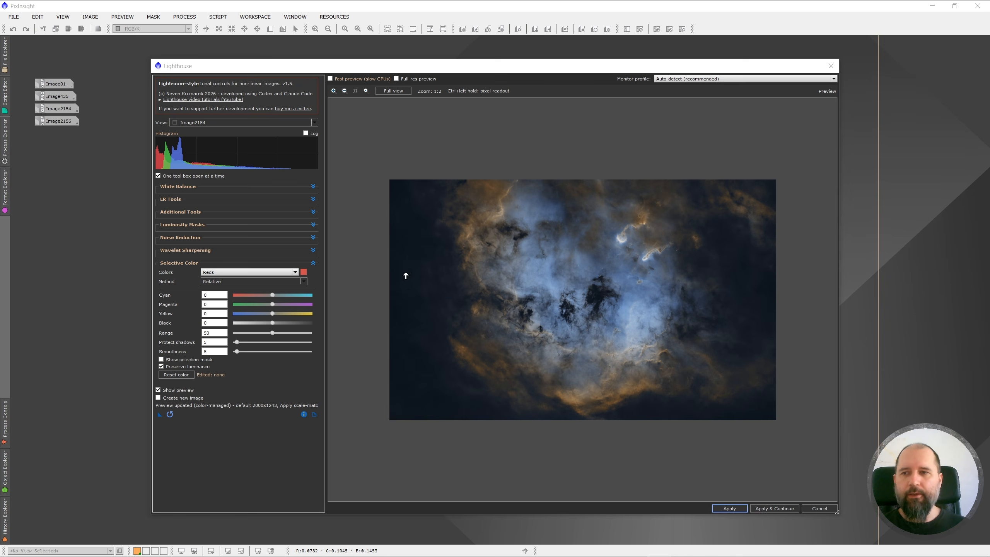
click(161, 360)
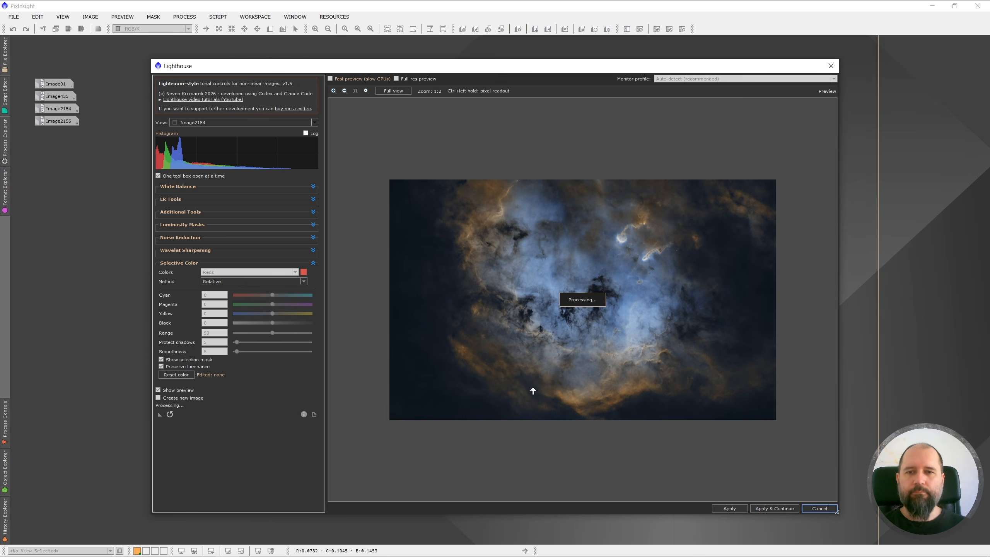
scroll(595, 410, up, 2)
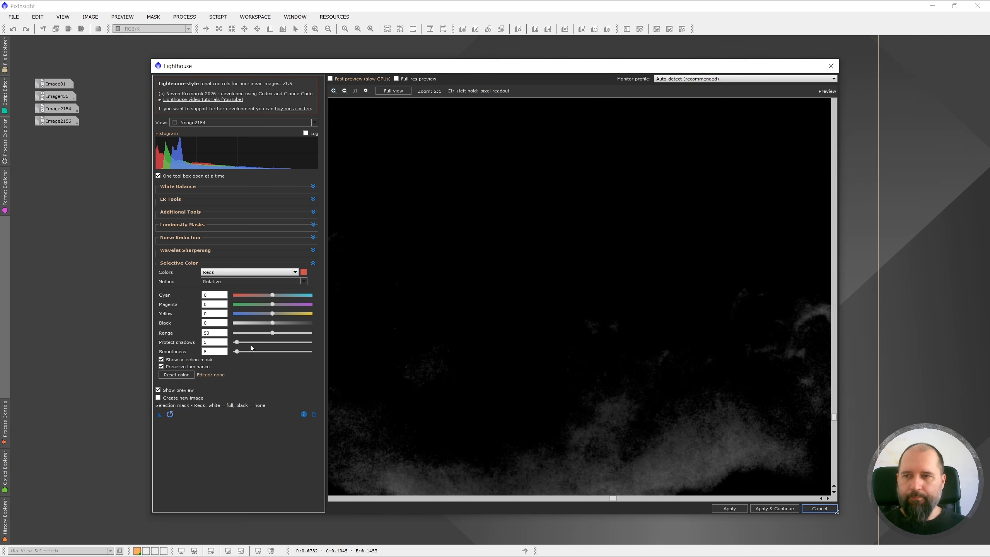
drag(236, 352, 240, 351)
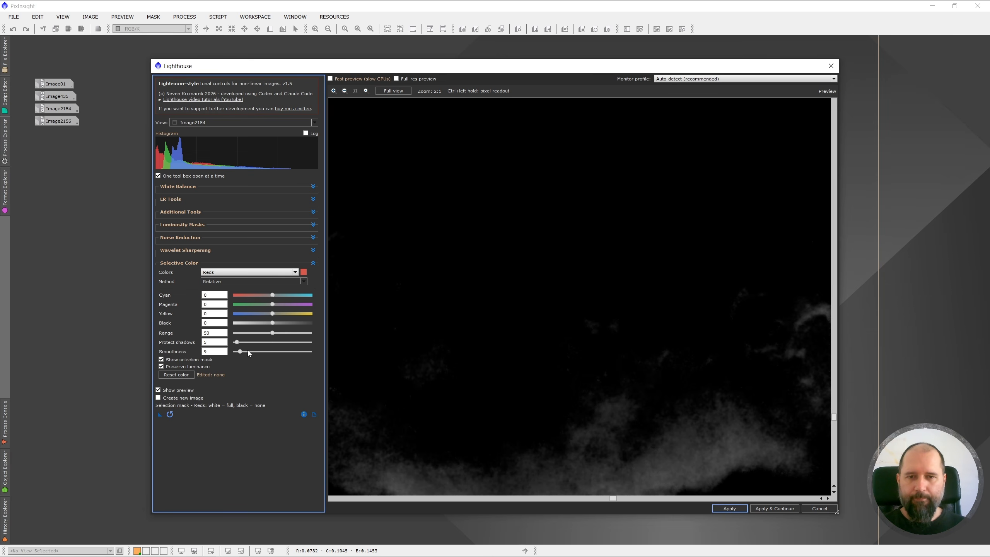
drag(273, 330, 280, 332)
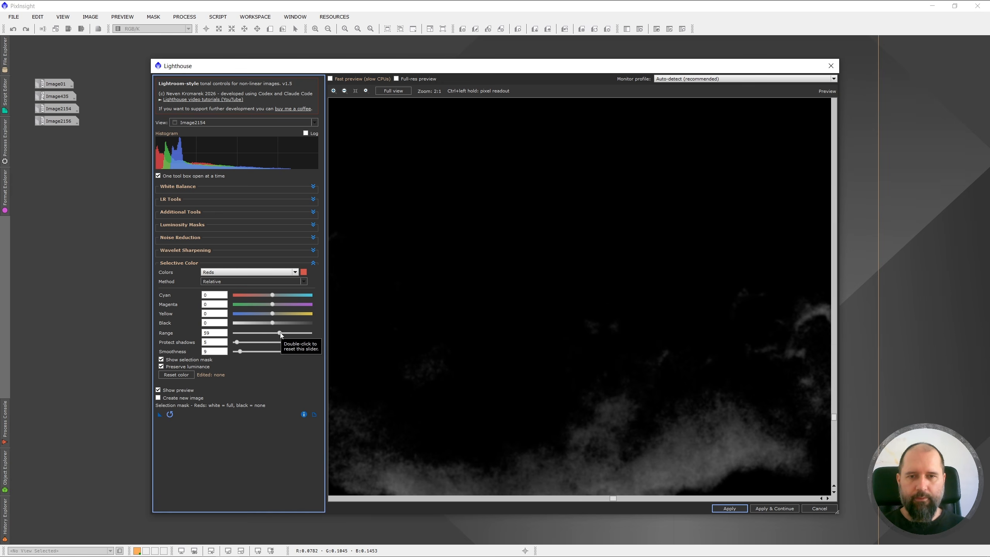
Set the Reds' Smoothness to 12 while inspecting the selection mask close up, and hide the mask
scroll(557, 389, down, 2)
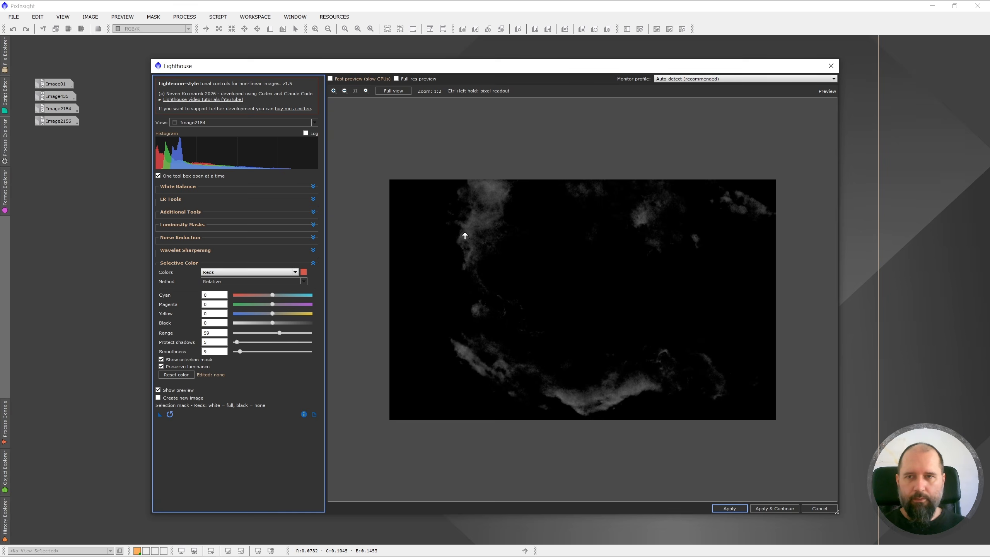
scroll(464, 234, up, 3)
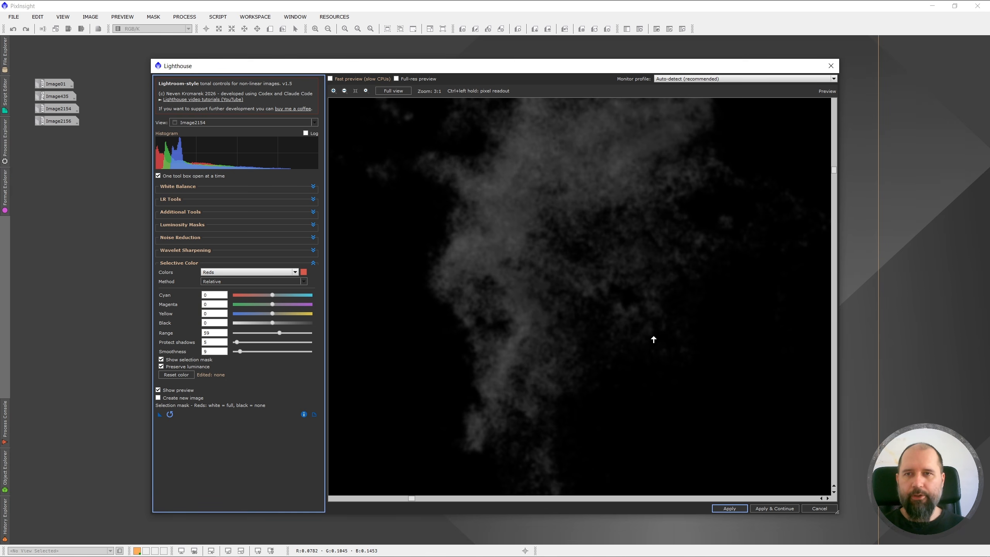
scroll(654, 340, down, 2)
drag(238, 354, 241, 354)
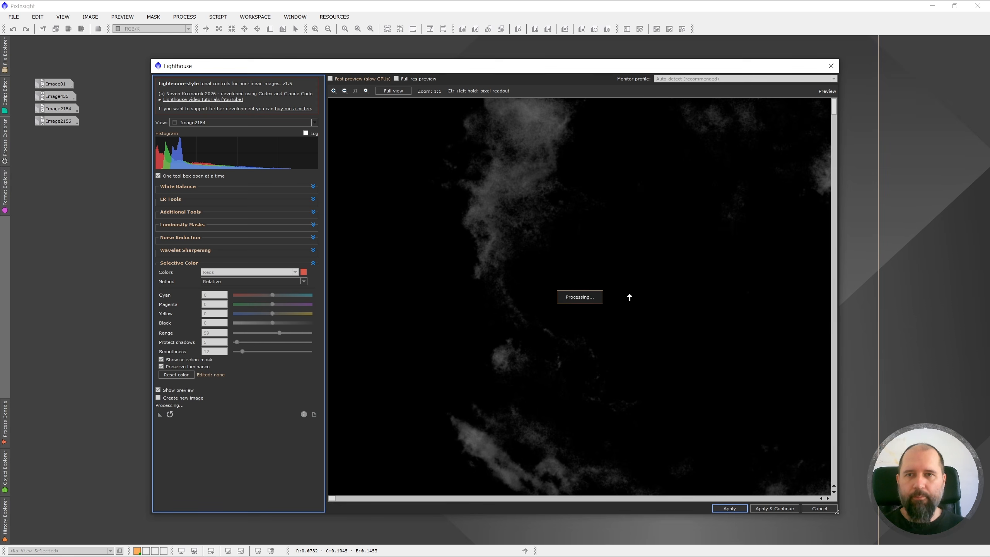
scroll(630, 297, down, 1)
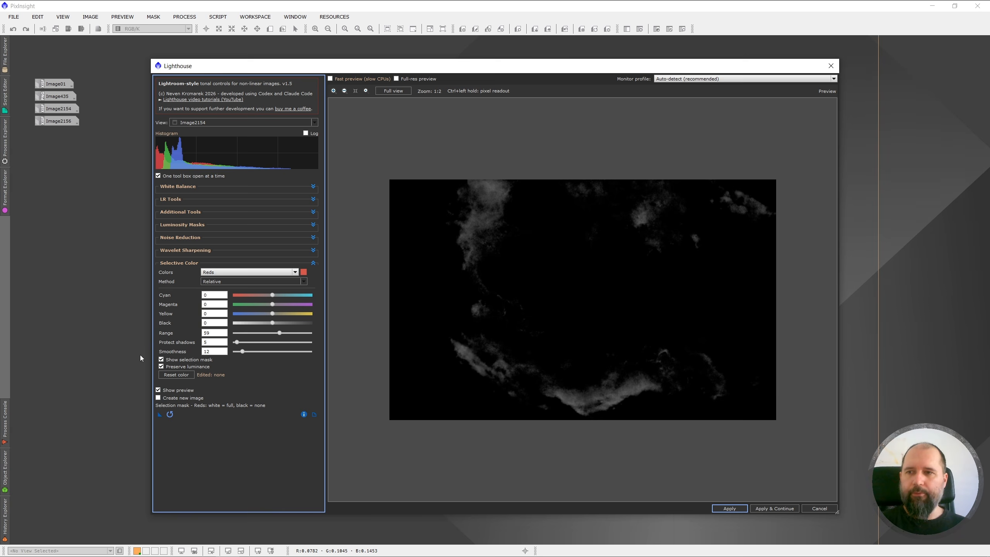
click(161, 359)
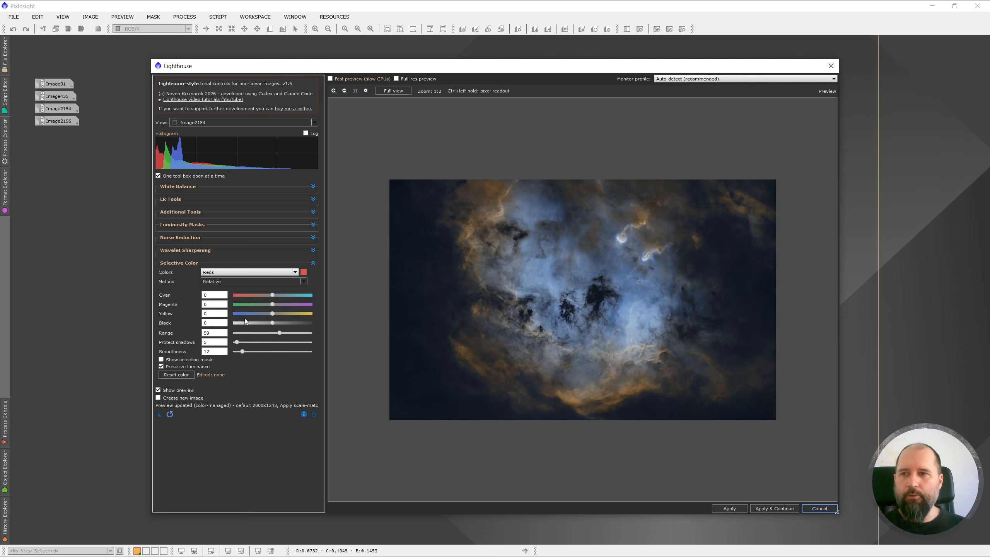
Set the Reds' Cyan to -52, and try their Magenta at 46 before resetting it to 0
click(252, 295)
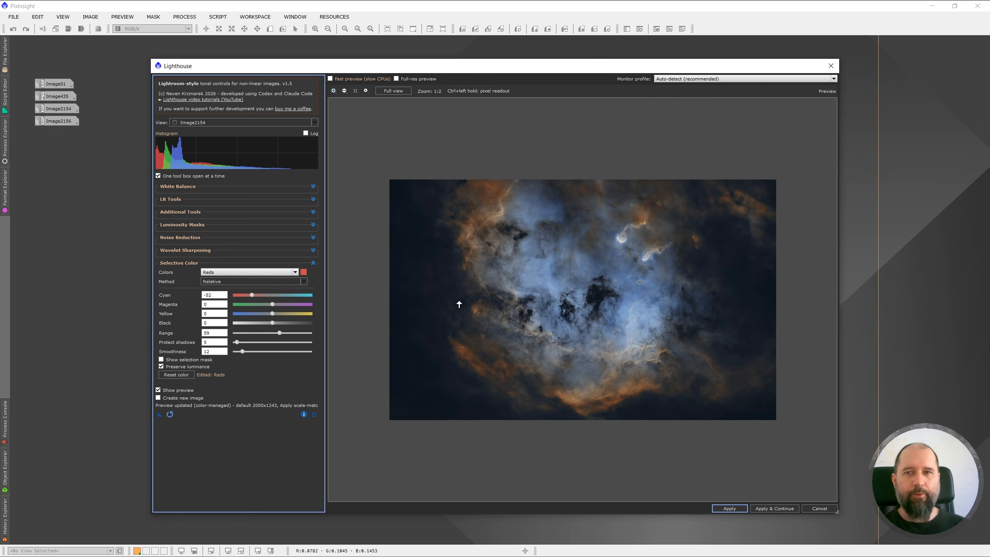
scroll(447, 183, up, 1)
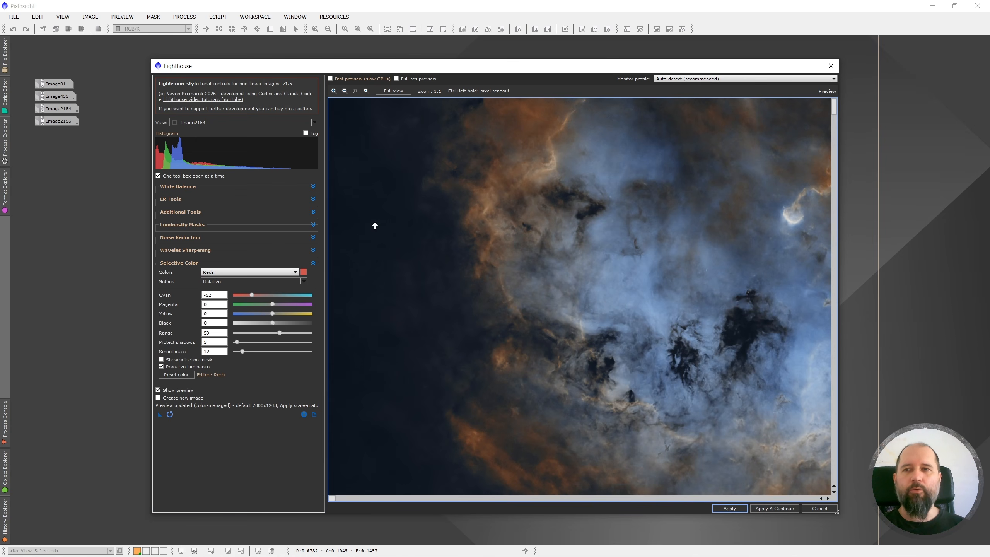
click(290, 307)
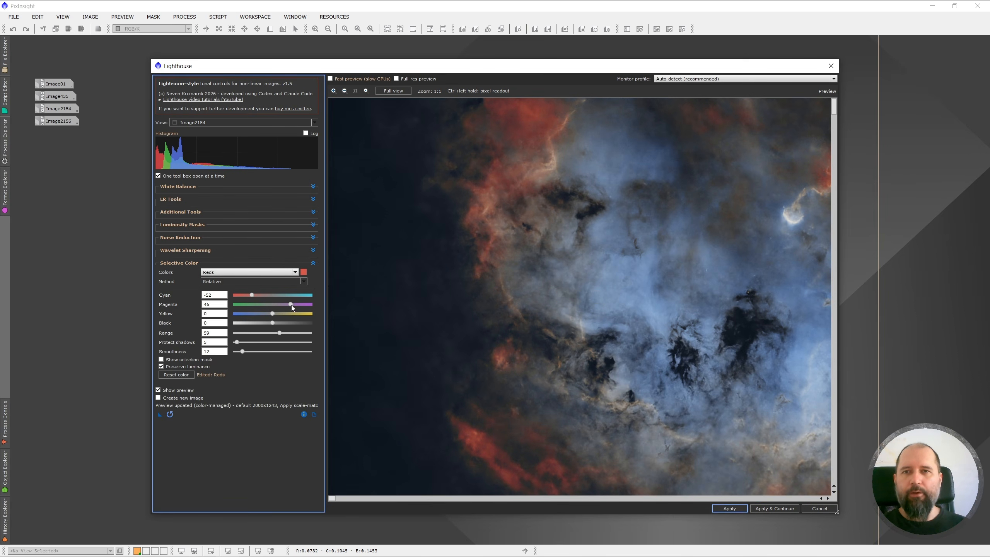
scroll(583, 301, down, 1)
scroll(567, 225, up, 1)
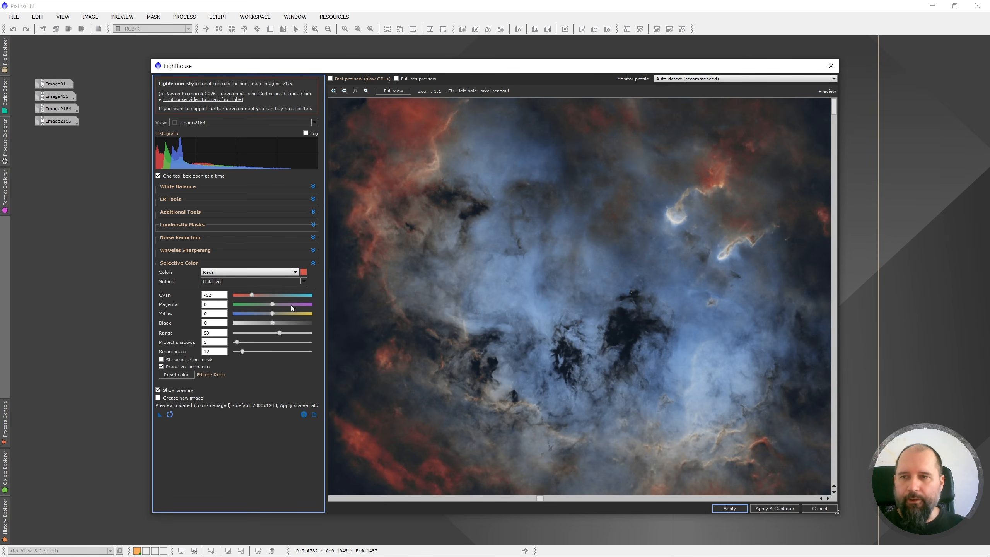
click(291, 305)
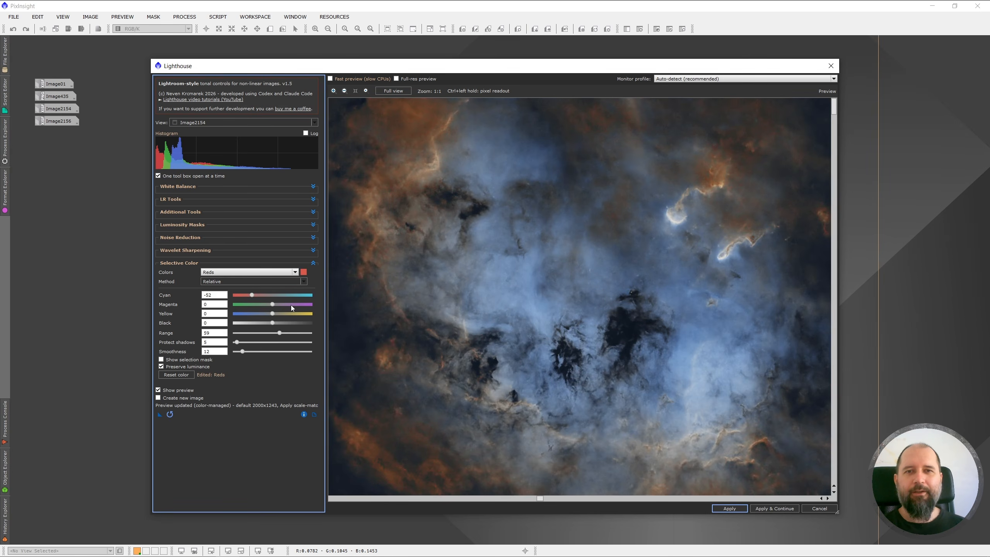
Try the Reds' Yellow at 50 before setting it to 22, and set their Black to -16
click(291, 314)
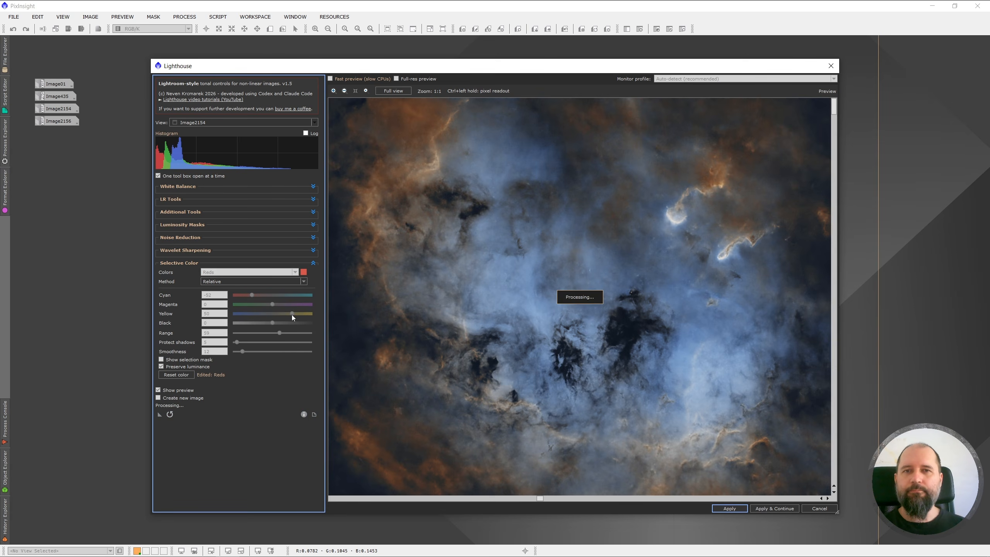
scroll(586, 313, down, 1)
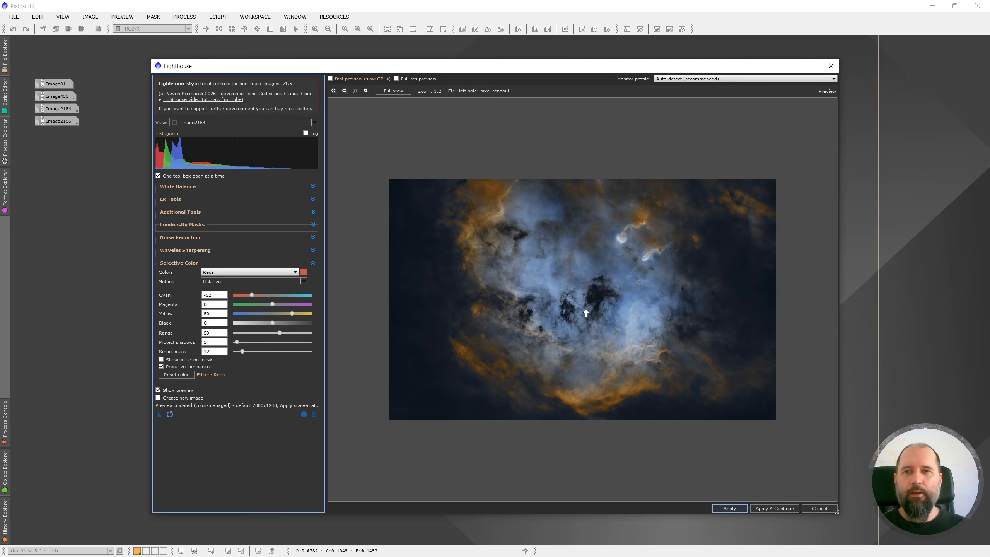
scroll(643, 403, up, 1)
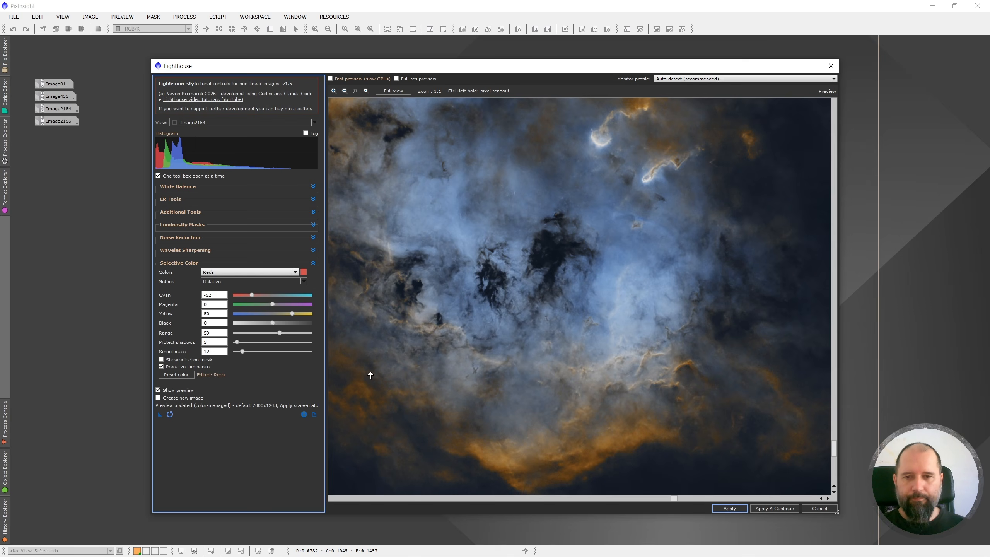
click(282, 316)
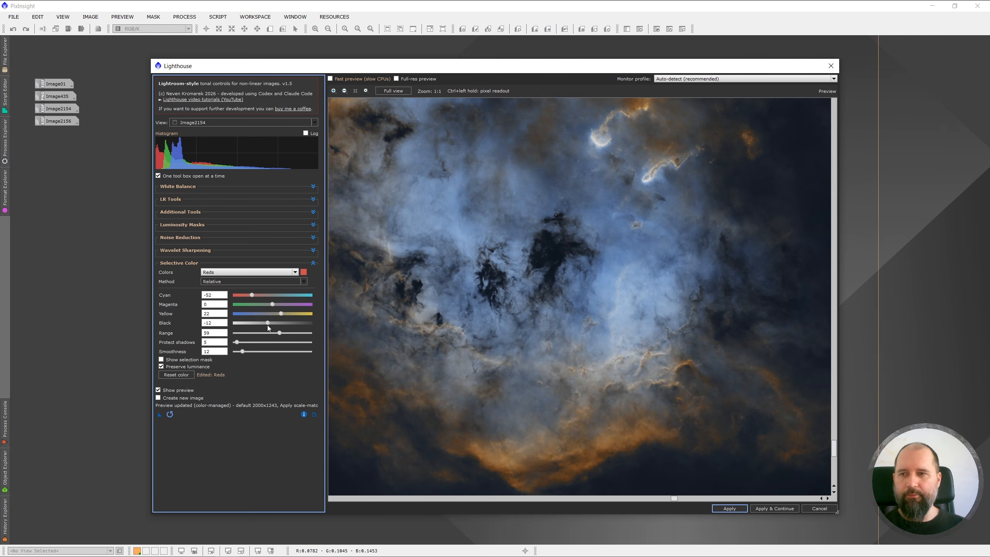
drag(268, 325, 266, 327)
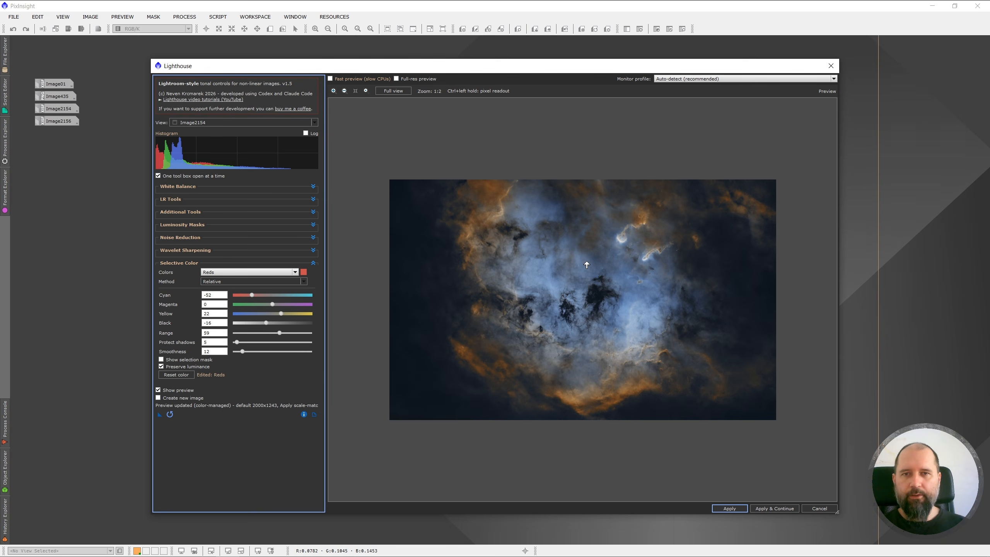
Compare the corrected nebula with the original repeatedly
click(158, 390)
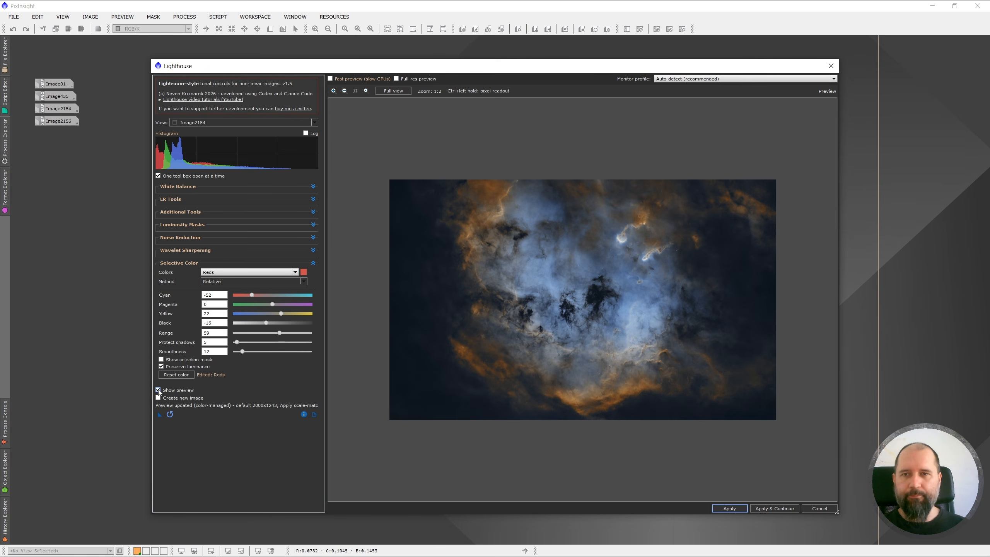
click(158, 390)
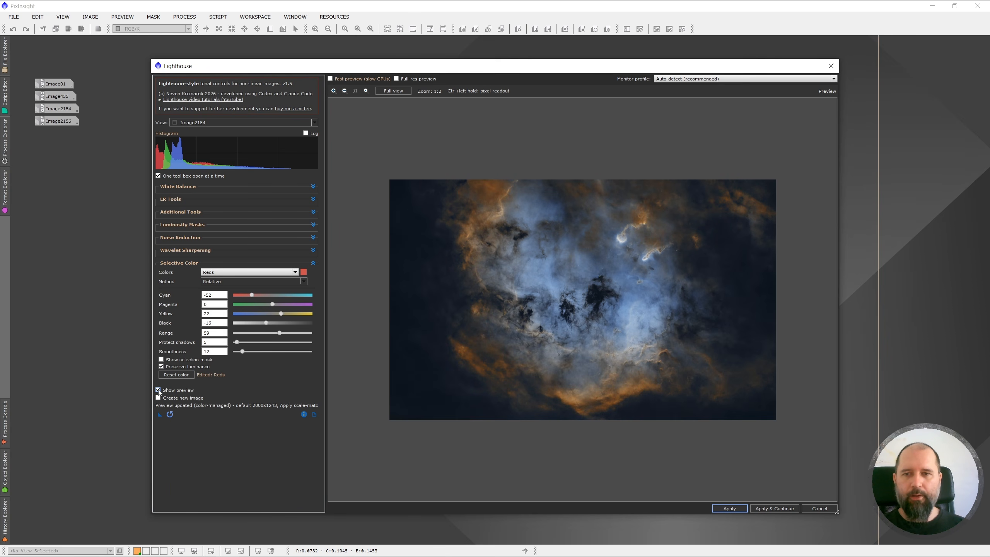
click(158, 390)
click(158, 390)
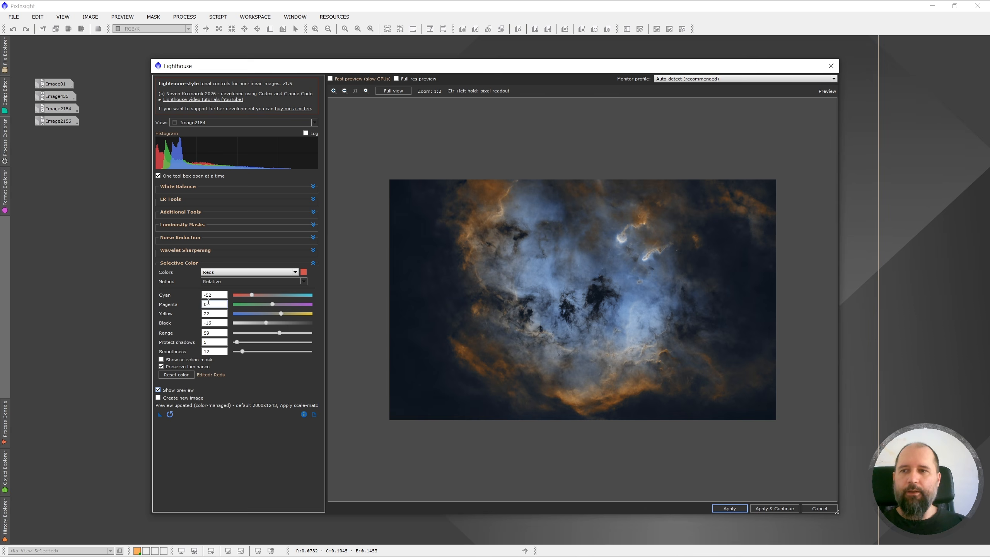
Target the Blues, set their Protect shadows to 43 using the selection mask, and return to the color image
click(226, 272)
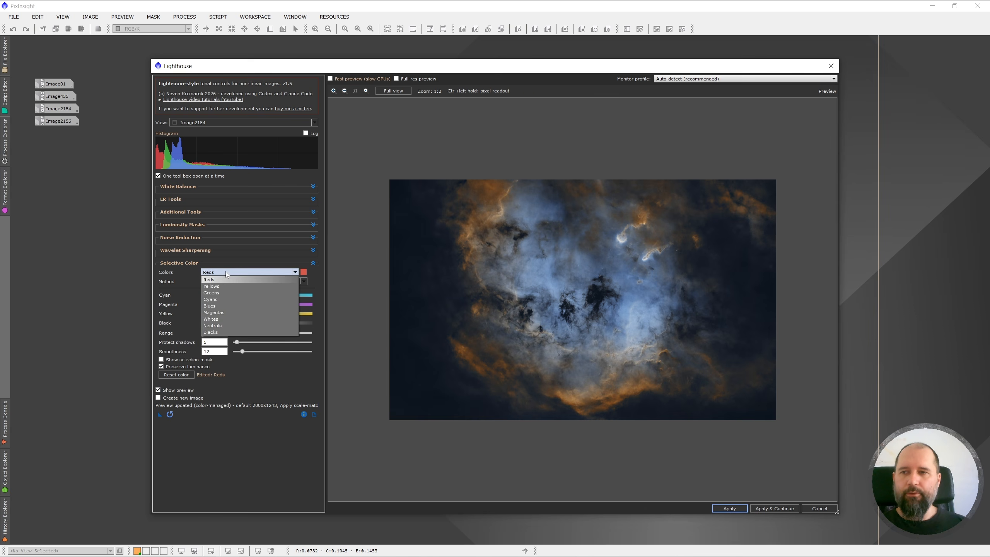
click(222, 306)
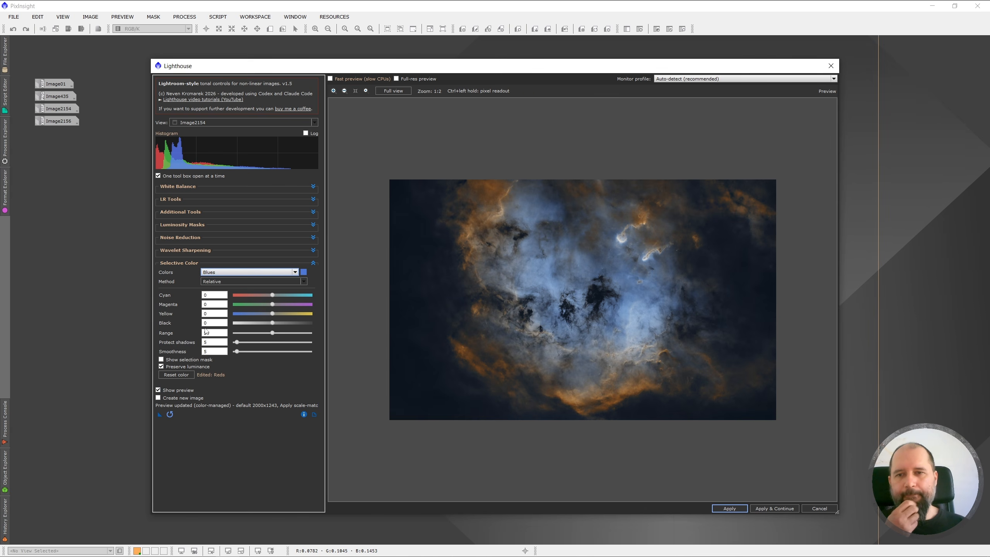
click(161, 360)
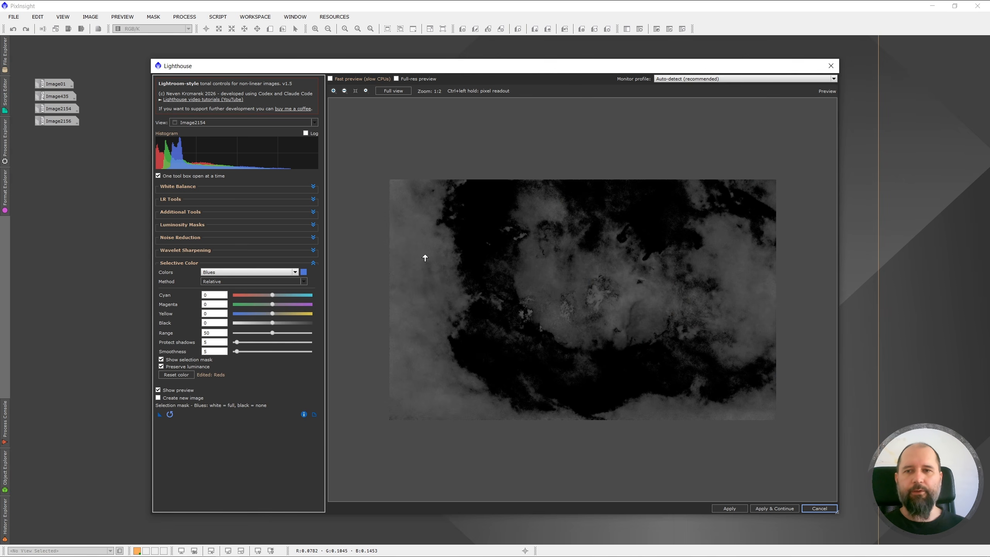
click(266, 343)
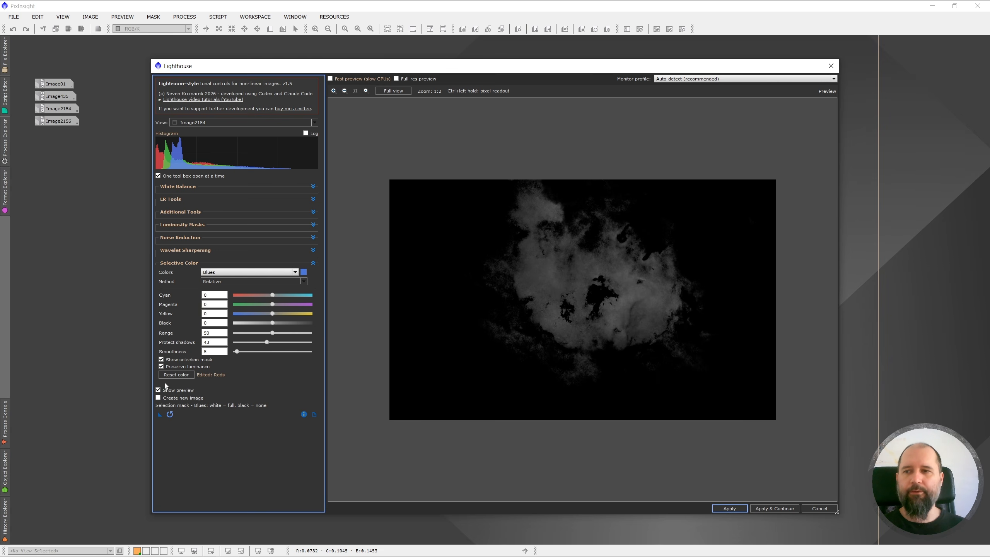
click(162, 361)
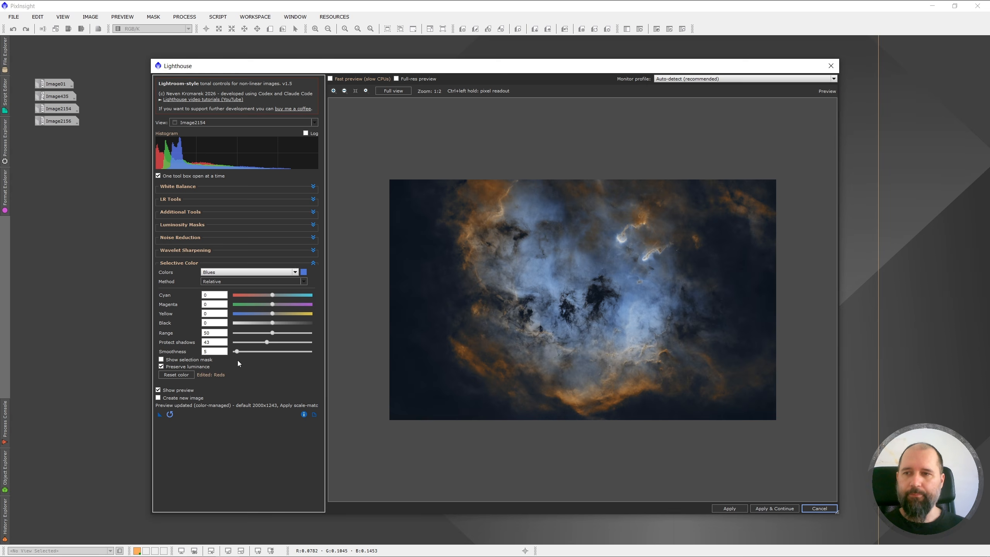
Set the Blues' Smoothness to 15 while inspecting their selection mask, and hide the mask
click(161, 359)
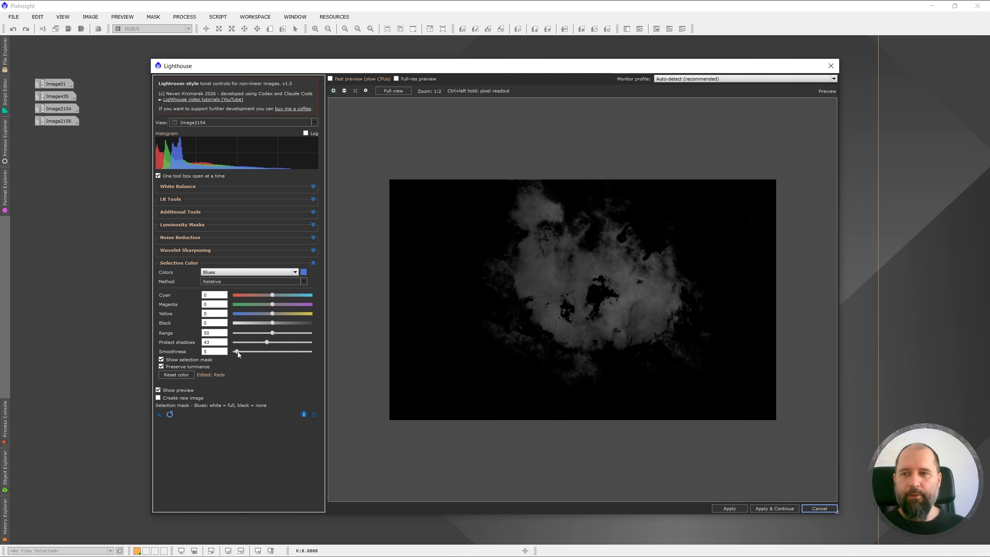
drag(237, 352, 245, 351)
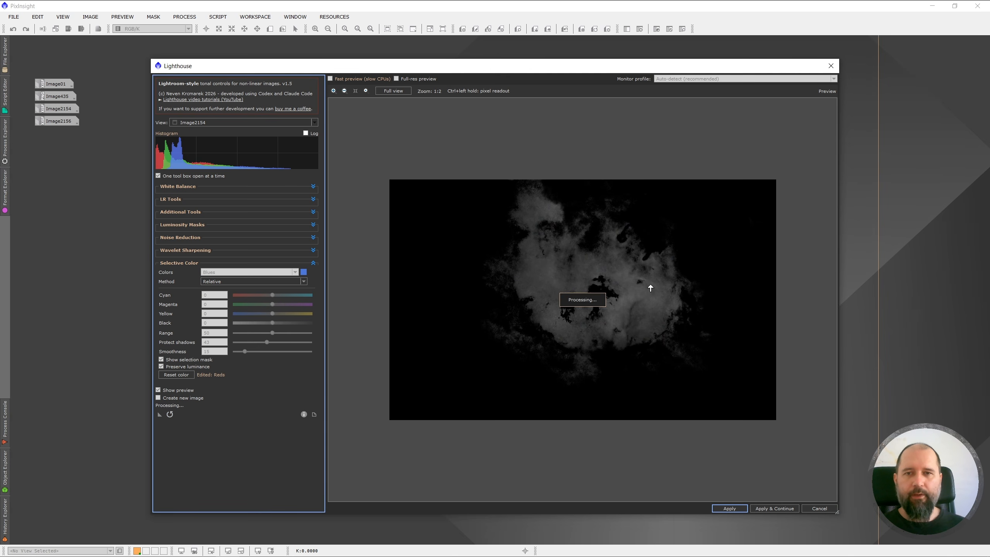
scroll(632, 288, up, 2)
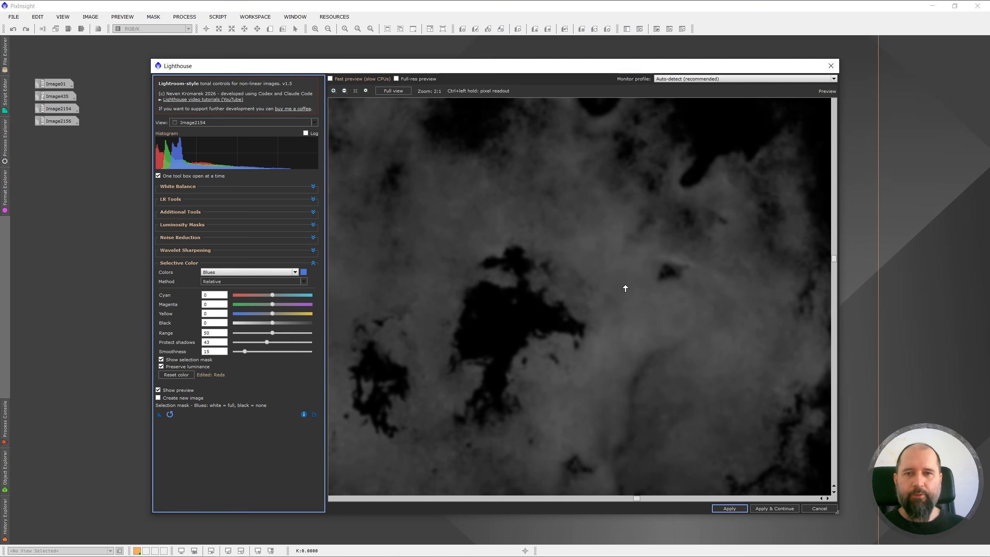
scroll(514, 314, down, 2)
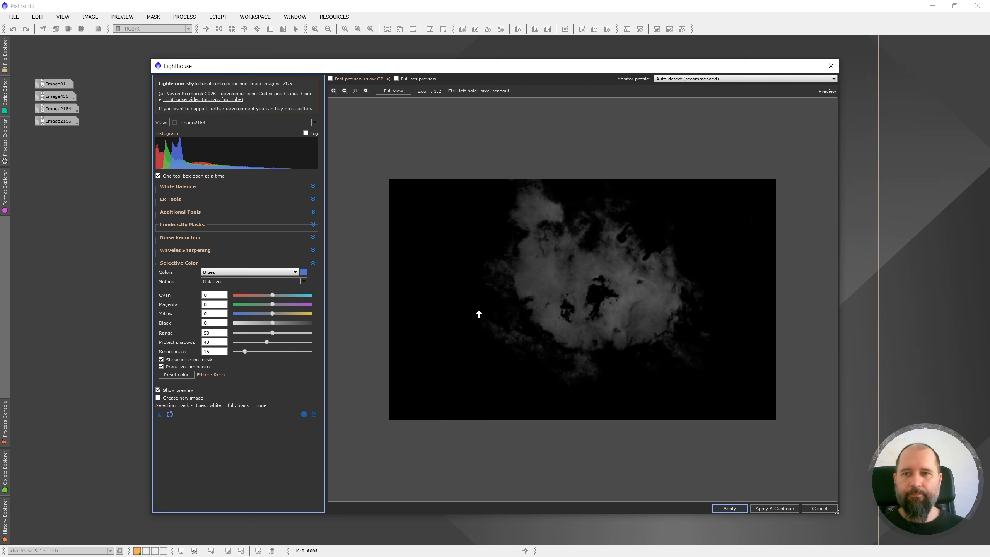
click(170, 361)
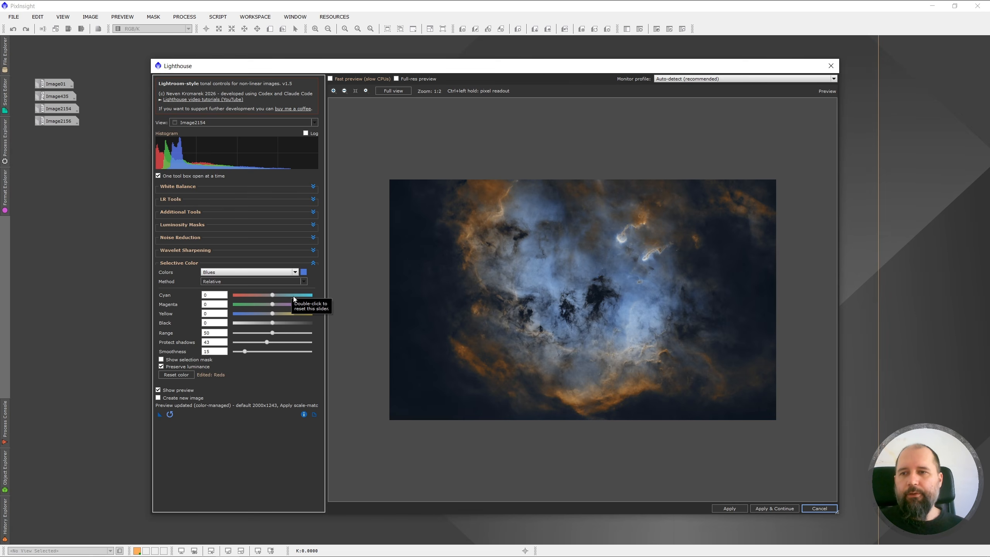
Try the Blues' Cyan at 54, reset it, and set it to 18
click(294, 295)
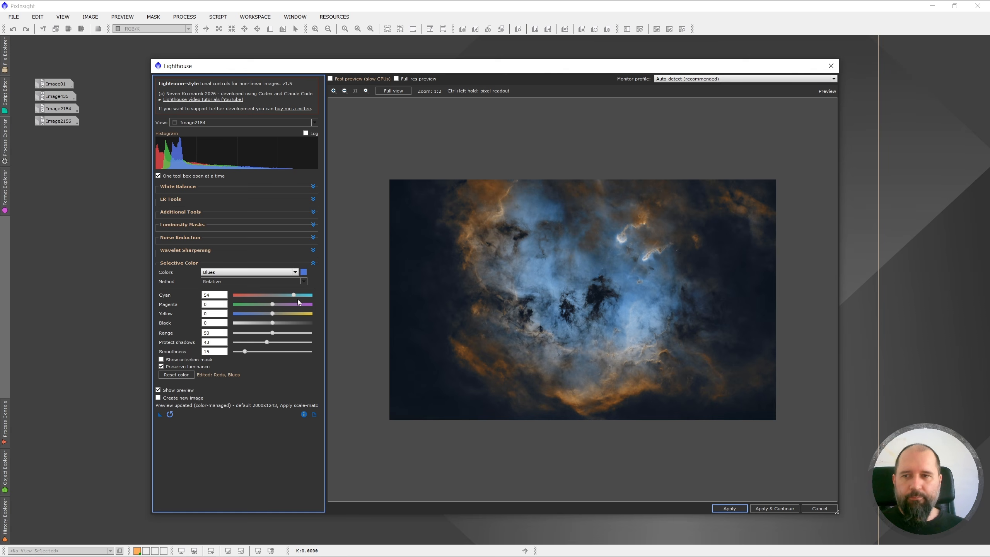
double_click(294, 294)
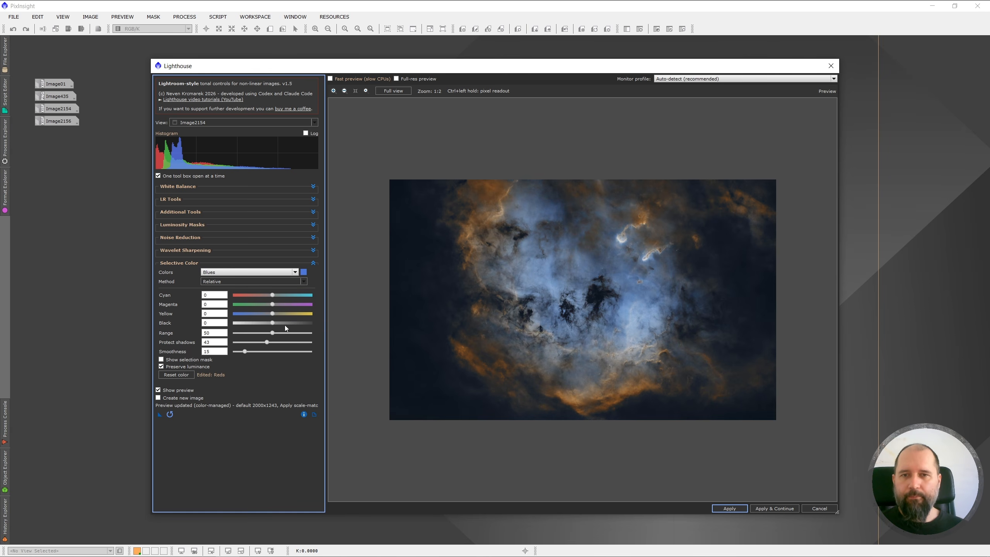
drag(272, 295, 278, 295)
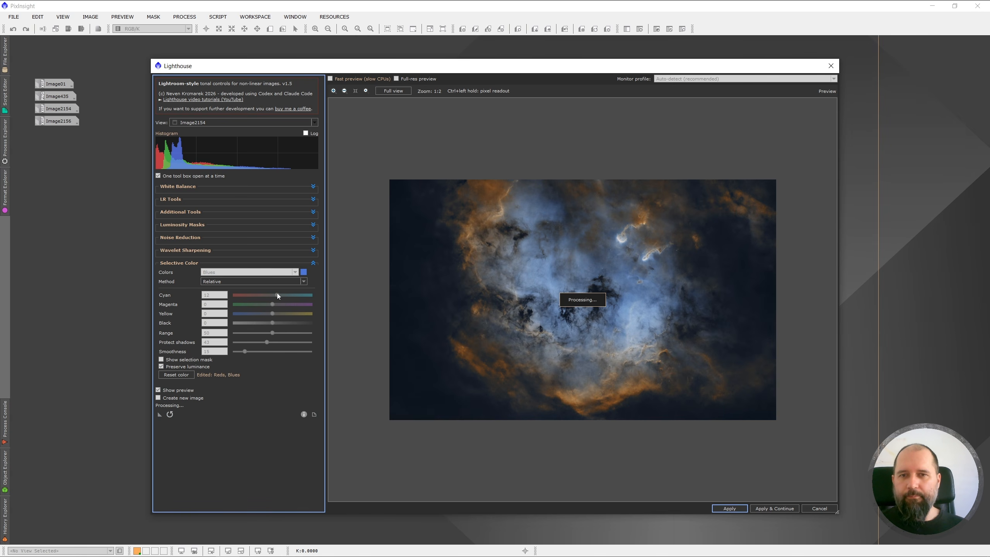
drag(278, 296, 280, 295)
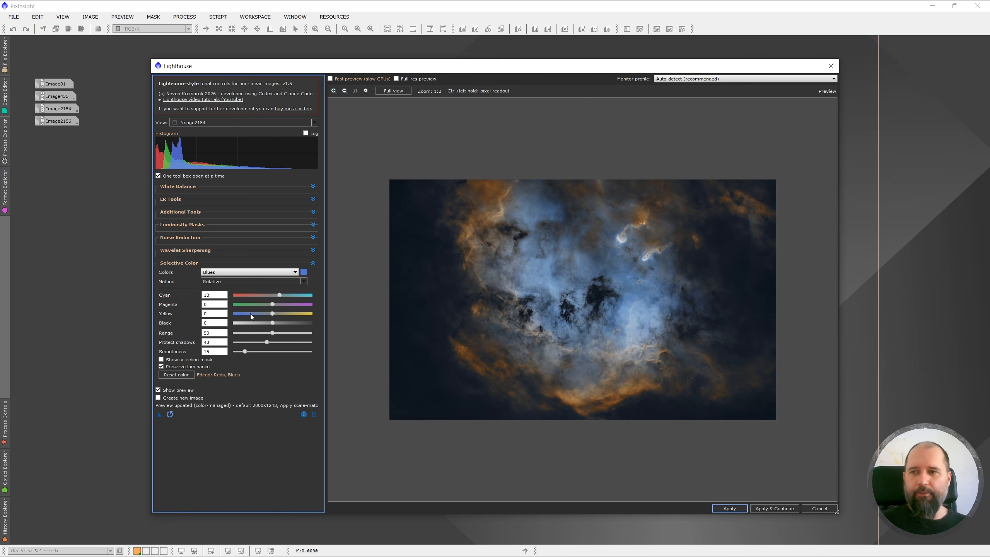
Try the Blues' Yellow at -60 and -78 before setting it to -50
click(248, 313)
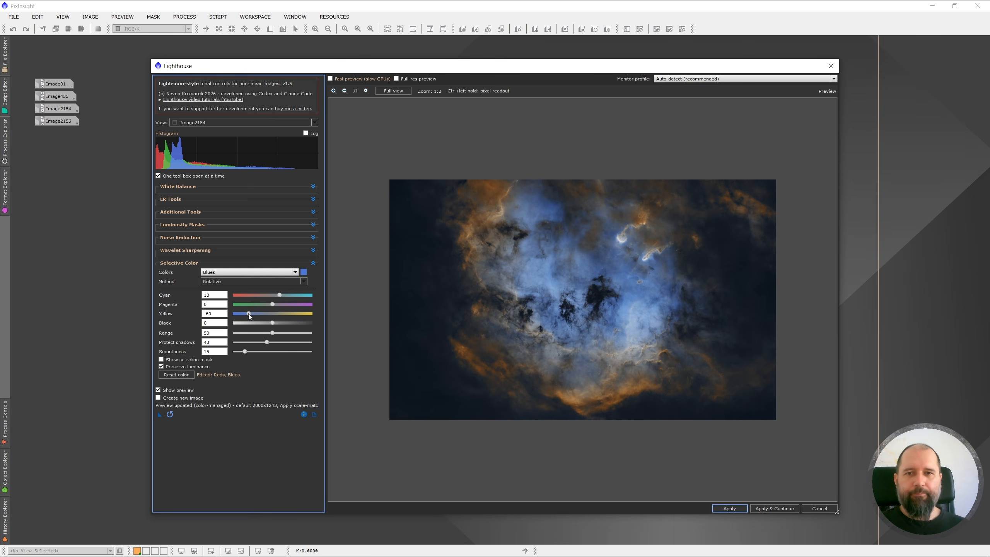
scroll(573, 293, up, 1)
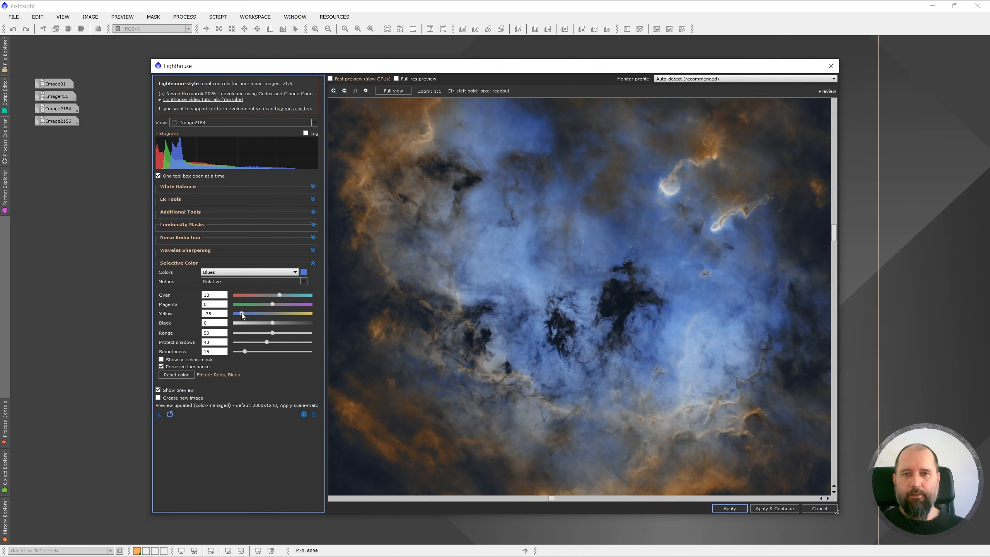
drag(243, 314, 252, 314)
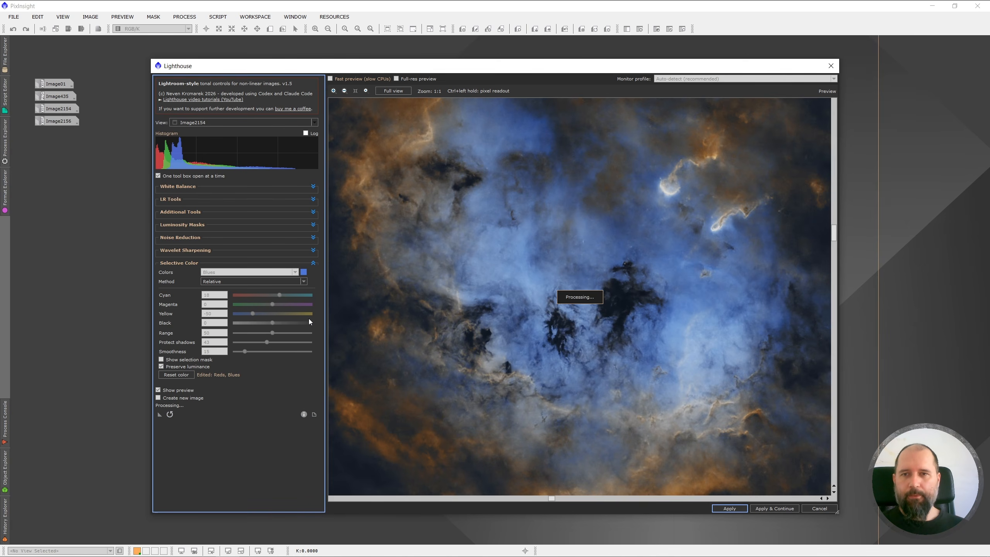
Set the Blues' Black to -30 in Selective Color and return to a view of the whole nebula
drag(265, 325, 260, 325)
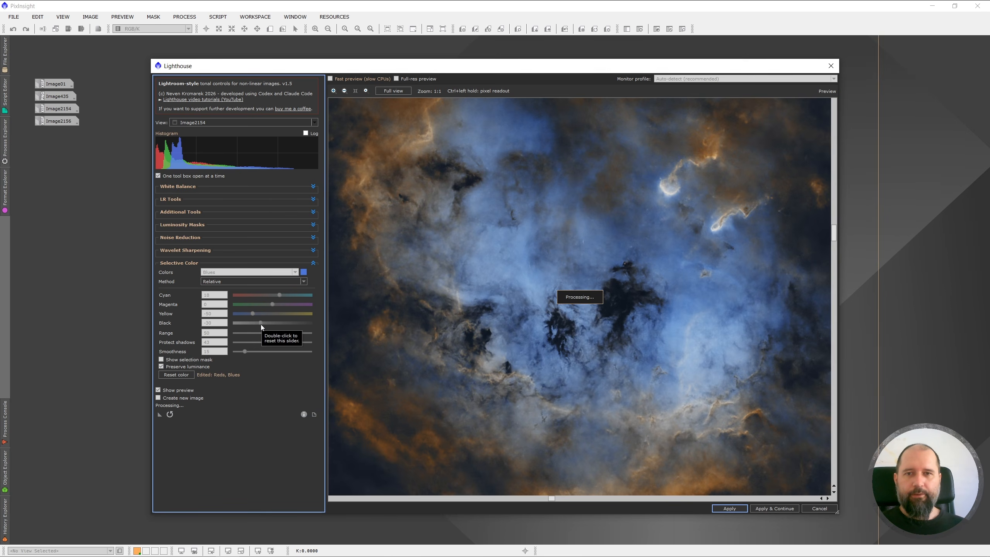
scroll(607, 273, down, 1)
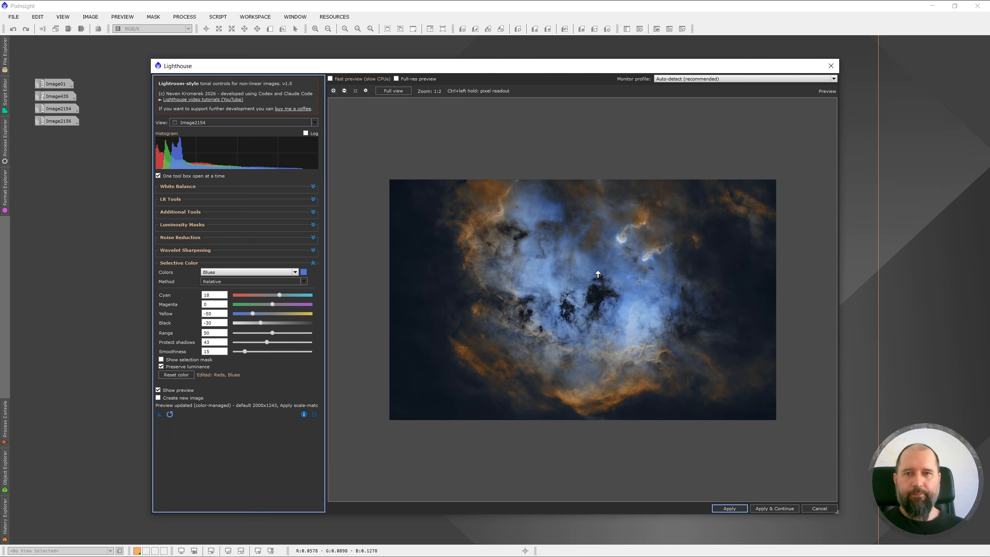
Compare the adjusted nebula with the original several times and examine the dark central clouds up close
click(158, 390)
click(158, 391)
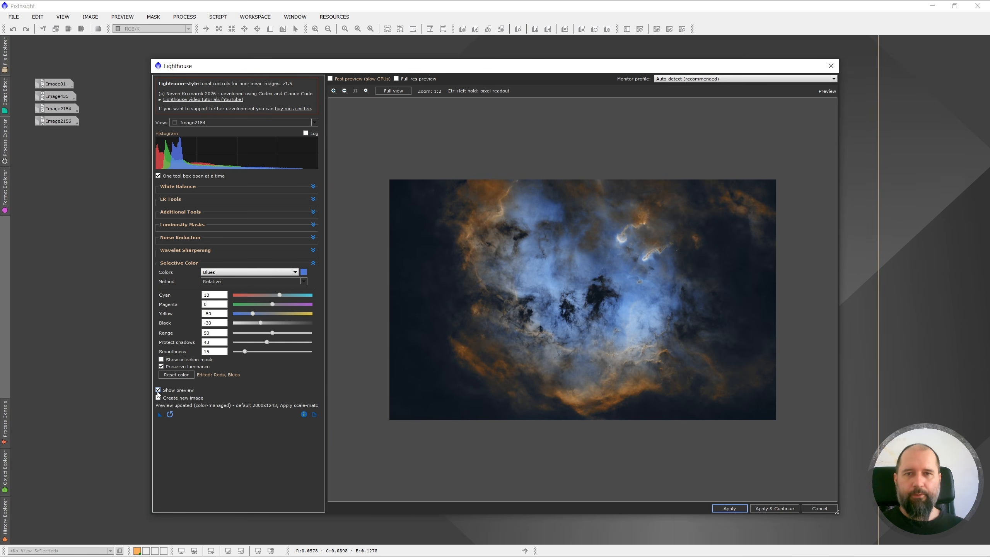
click(158, 390)
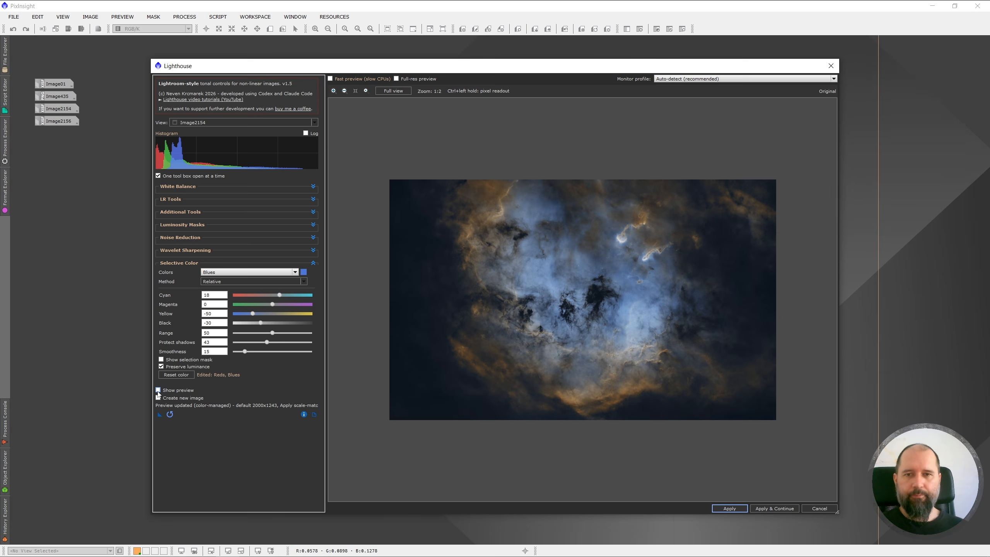
click(158, 391)
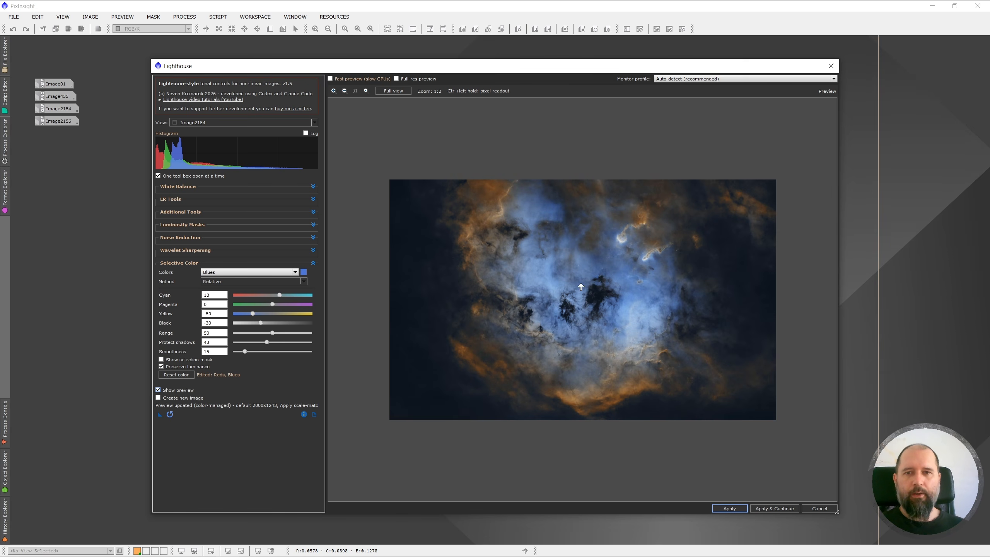
click(157, 391)
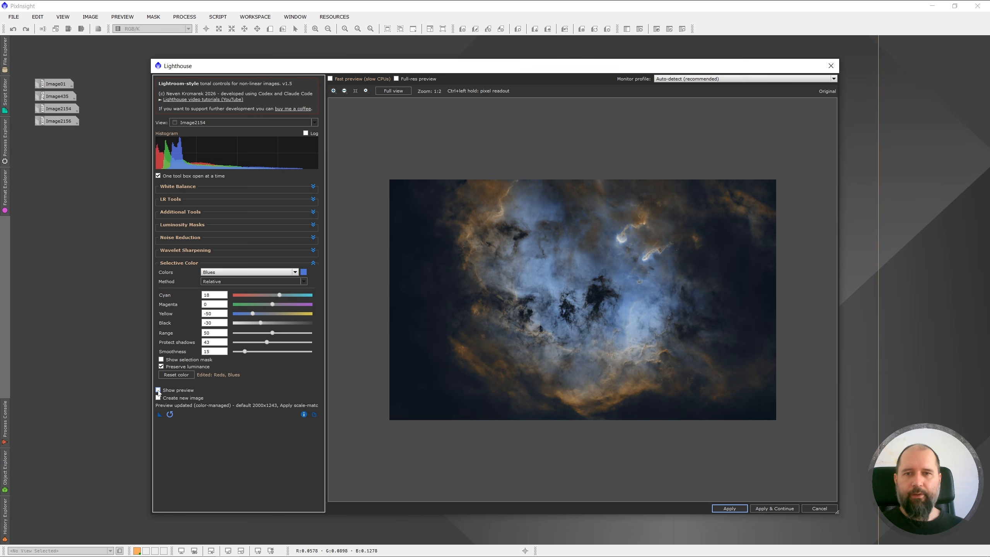
click(158, 391)
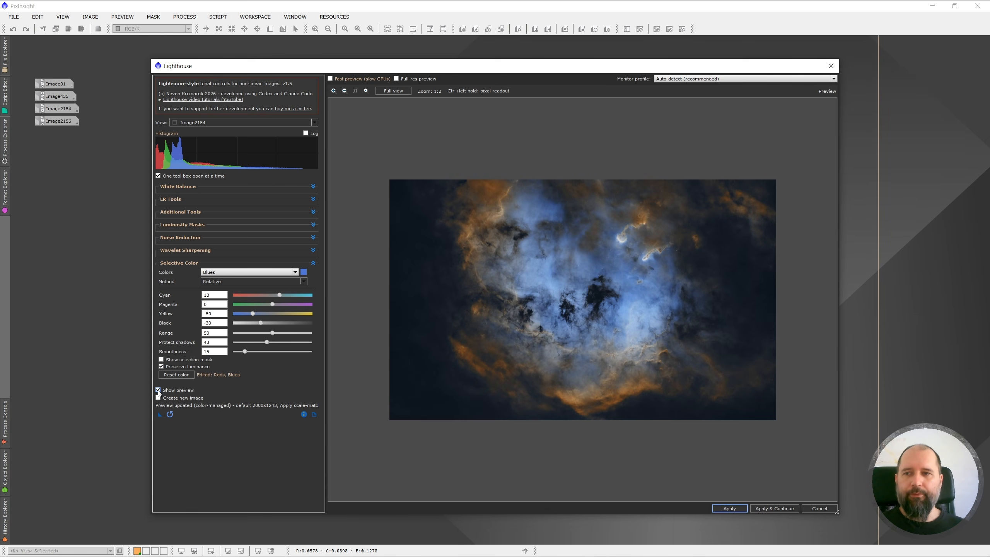
click(158, 391)
click(158, 391)
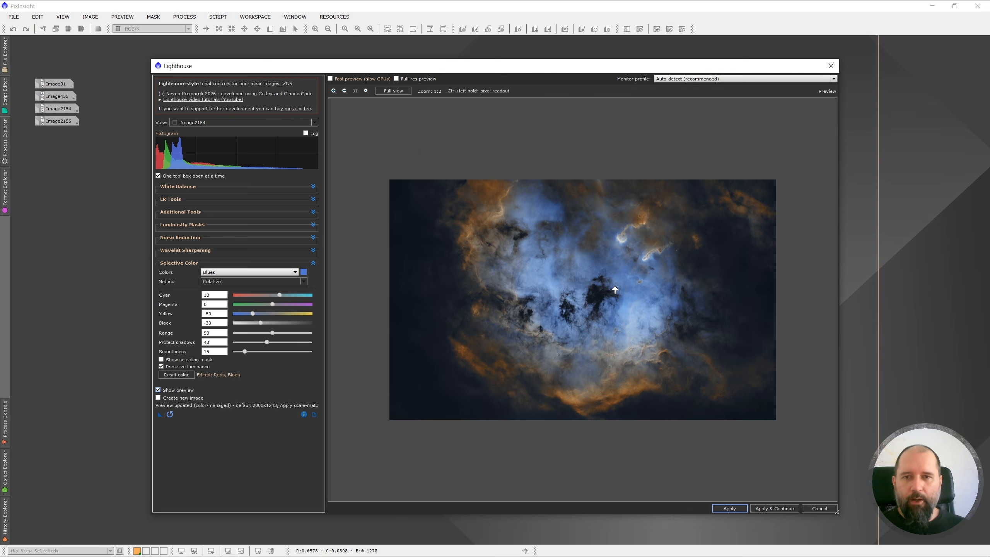
scroll(615, 290, up, 1)
scroll(575, 283, up, 1)
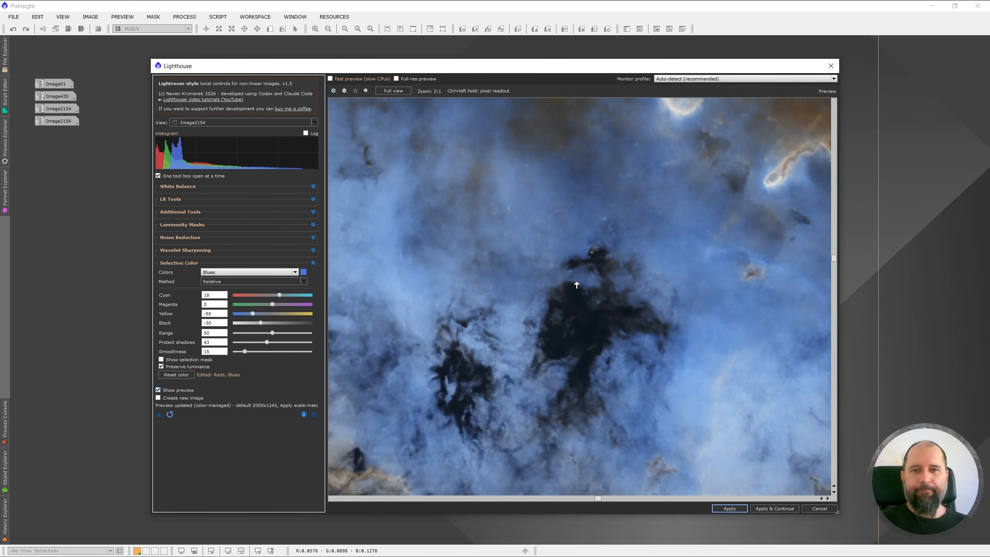
scroll(578, 285, down, 2)
scroll(577, 285, up, 1)
scroll(578, 286, down, 1)
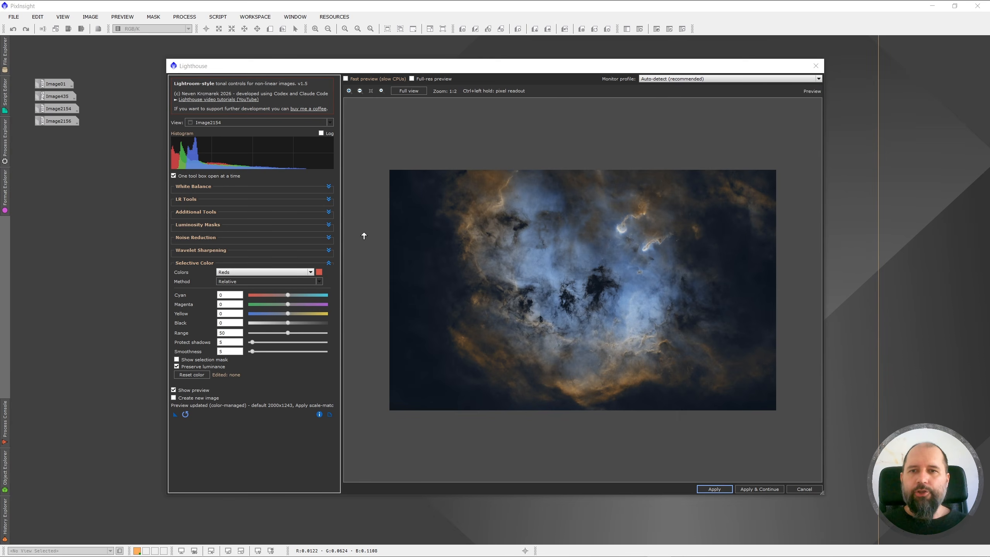
Examine the selection masks of the Whites and the Neutrals in Selective Color
click(306, 272)
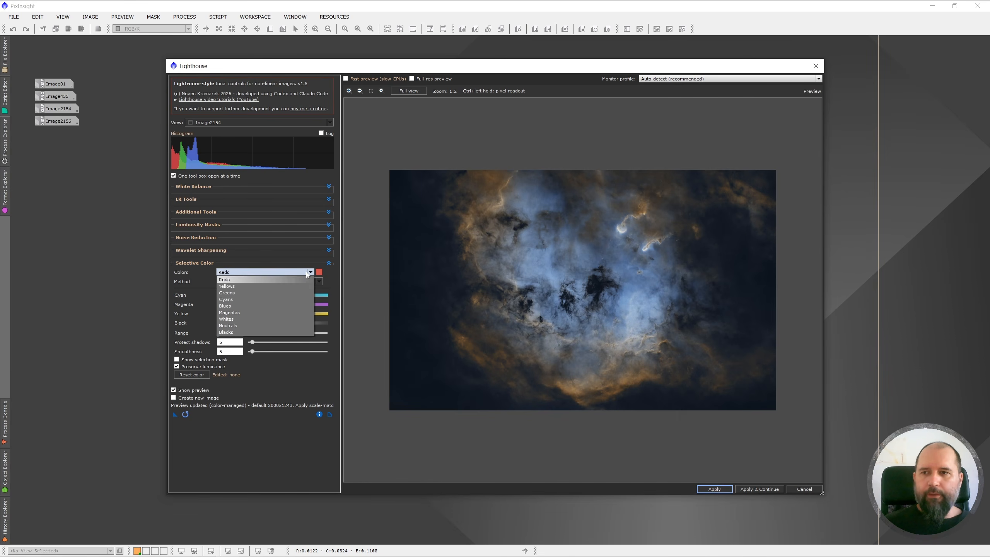
click(241, 318)
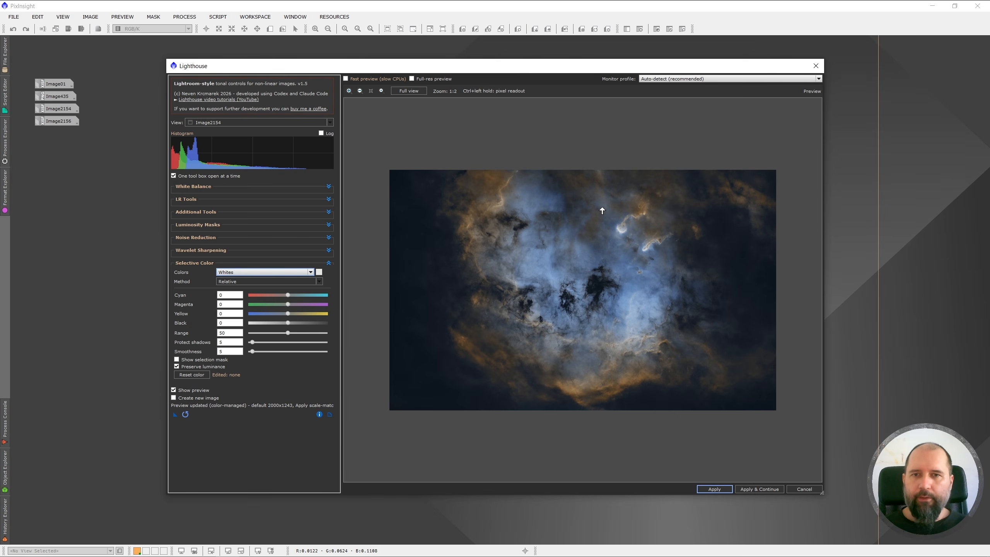
click(177, 359)
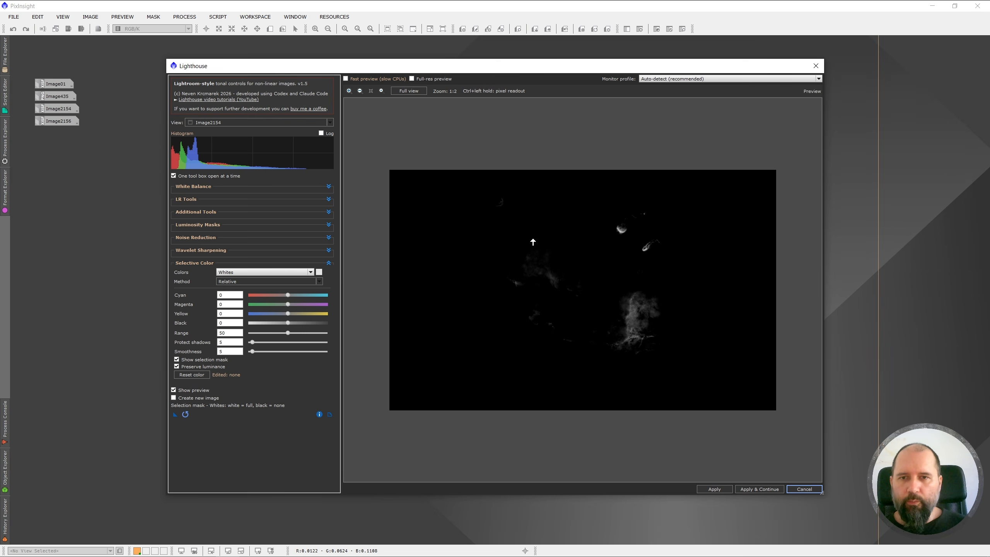
click(269, 272)
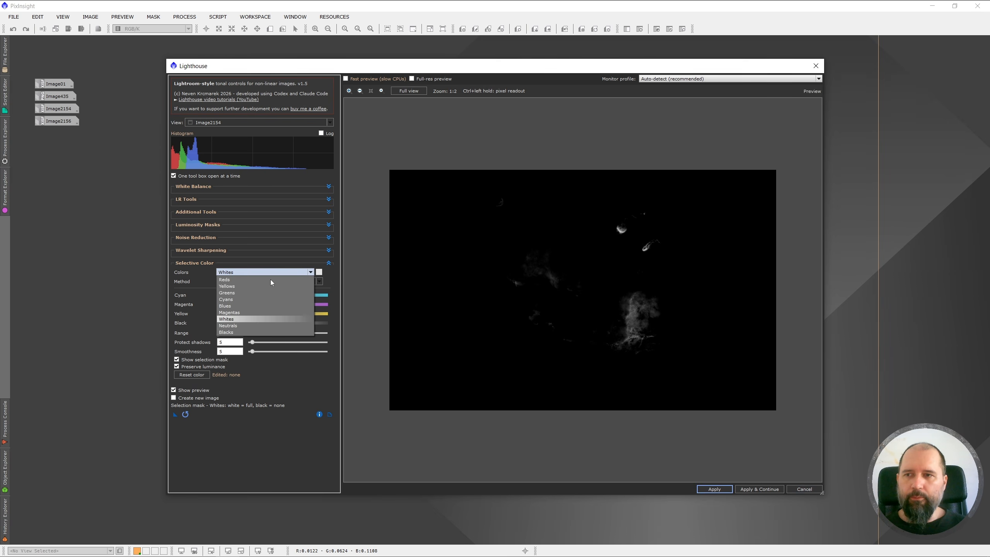
click(241, 326)
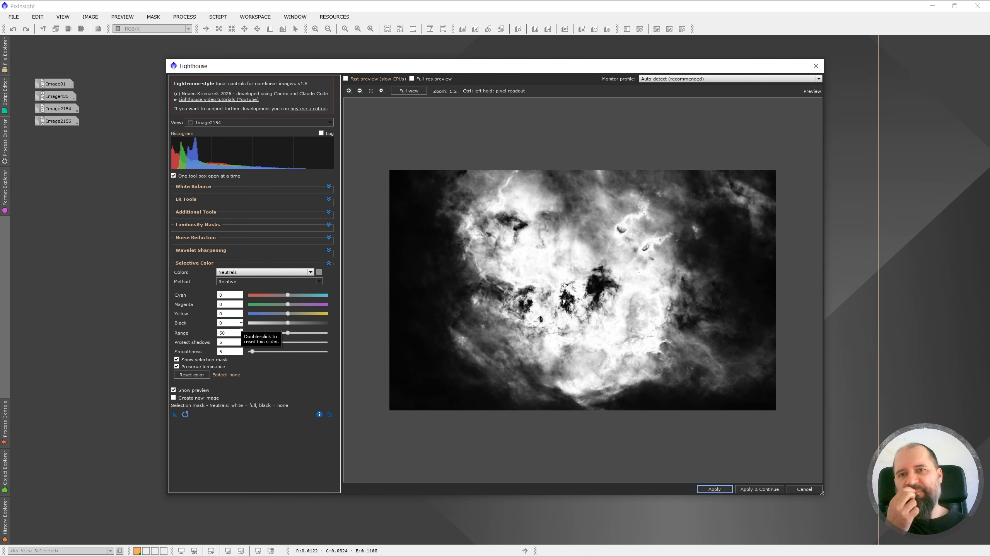
Target the Blacks, set their Smoothness to 19 using the selection mask, and return to the color image
mouse_move(256, 288)
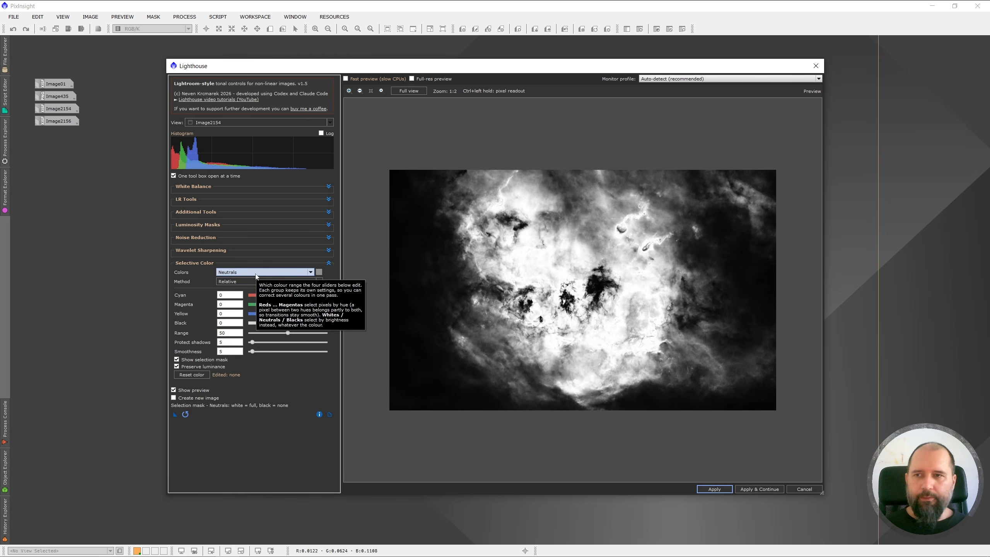
click(234, 272)
click(230, 331)
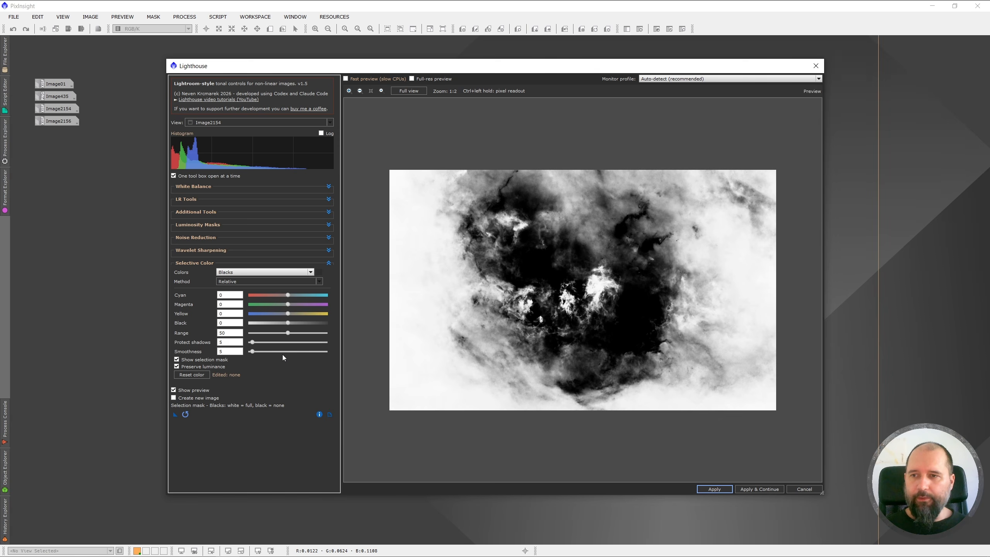
click(258, 350)
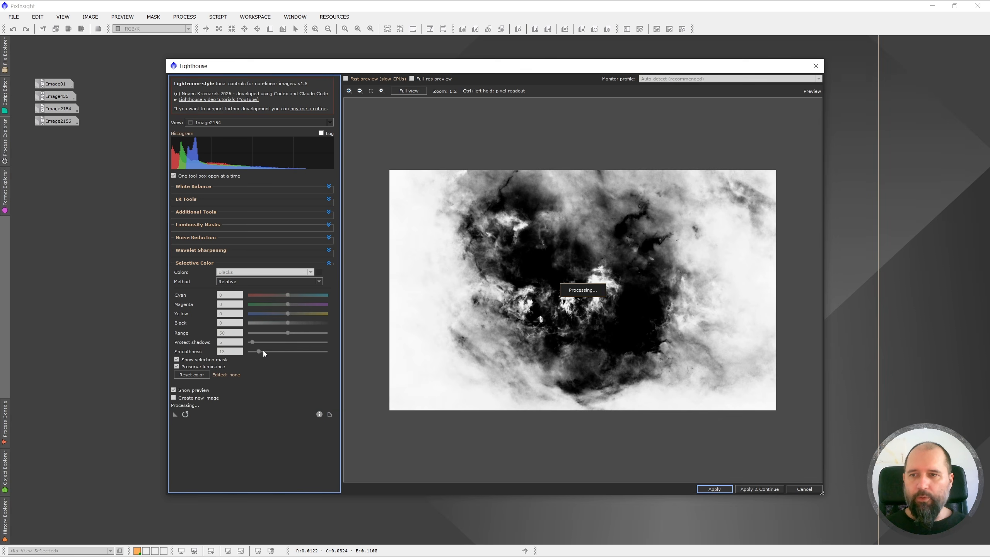
click(263, 351)
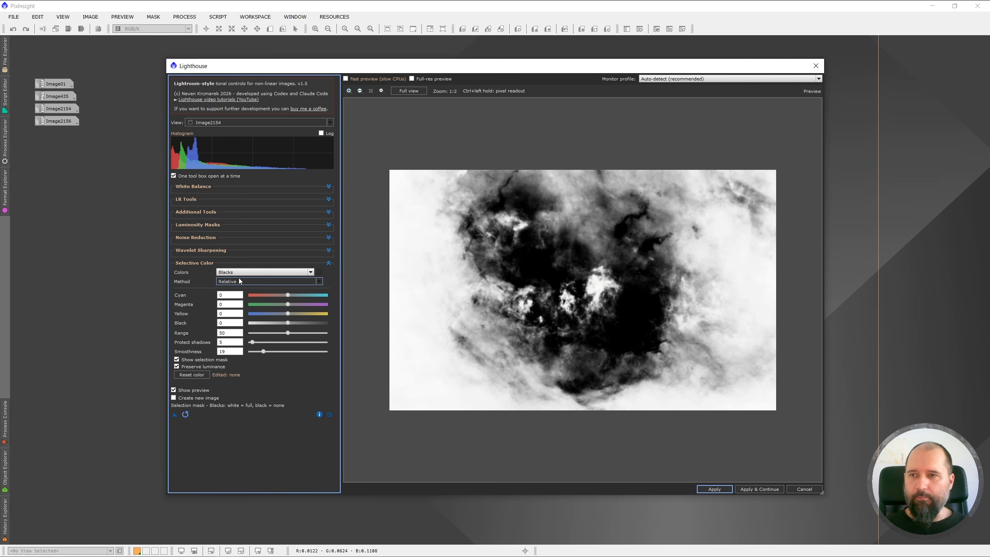
click(177, 360)
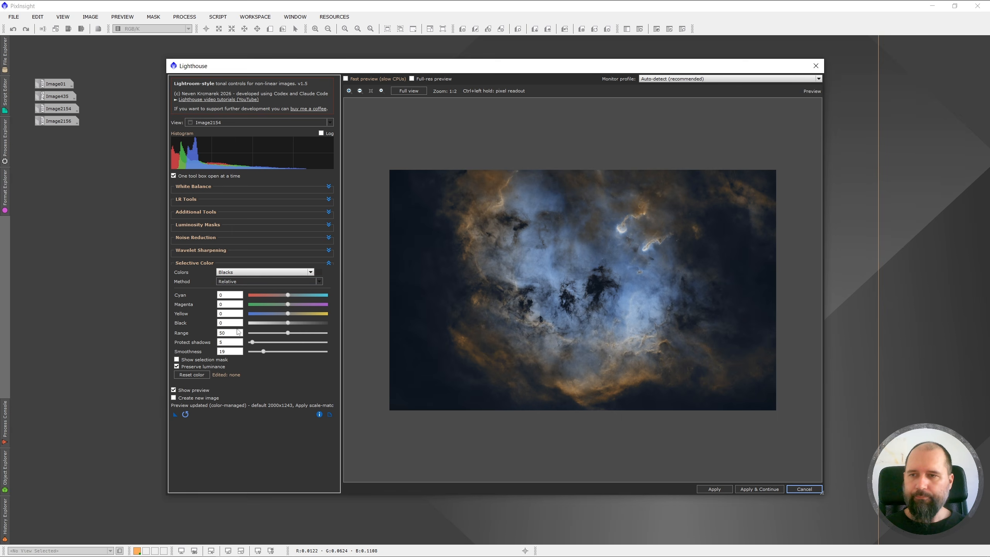
Try the Blacks' Yellow at 36 and 16, set it to 10, and compare the result with the original
click(301, 315)
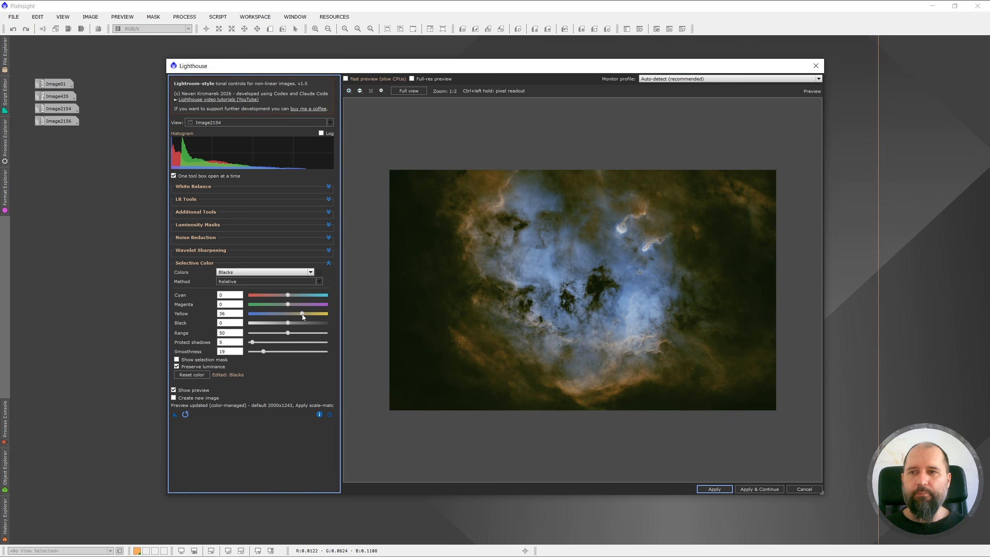
drag(303, 315, 299, 317)
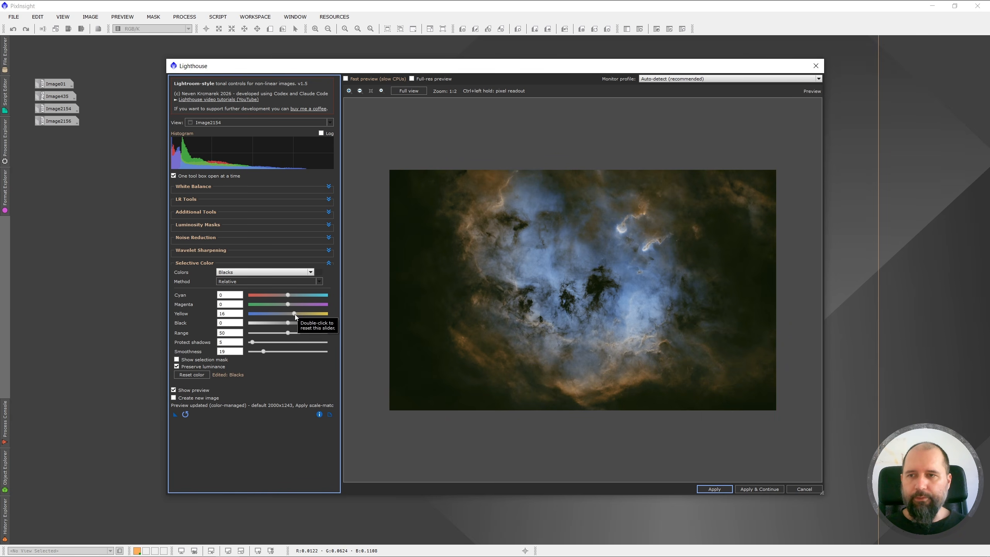
drag(296, 314, 293, 317)
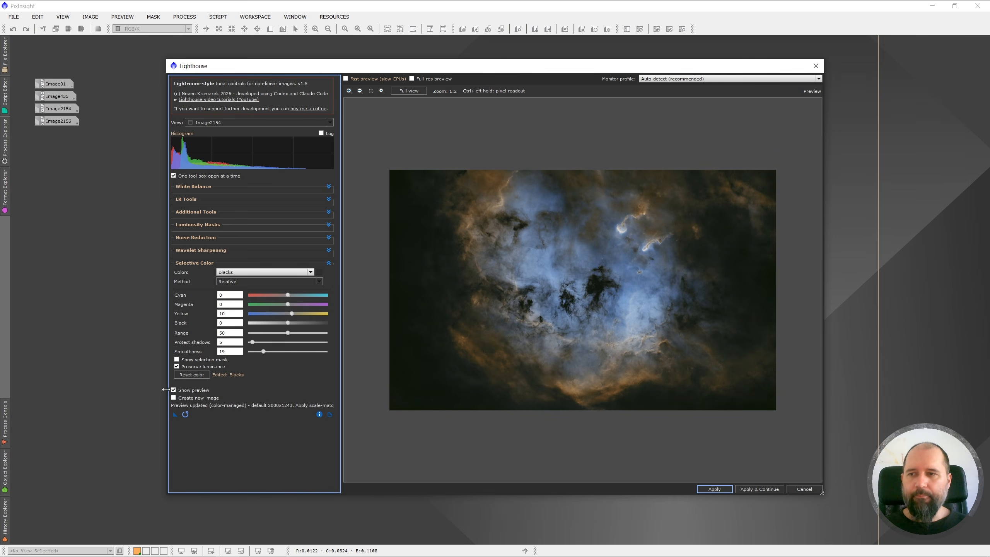
click(174, 390)
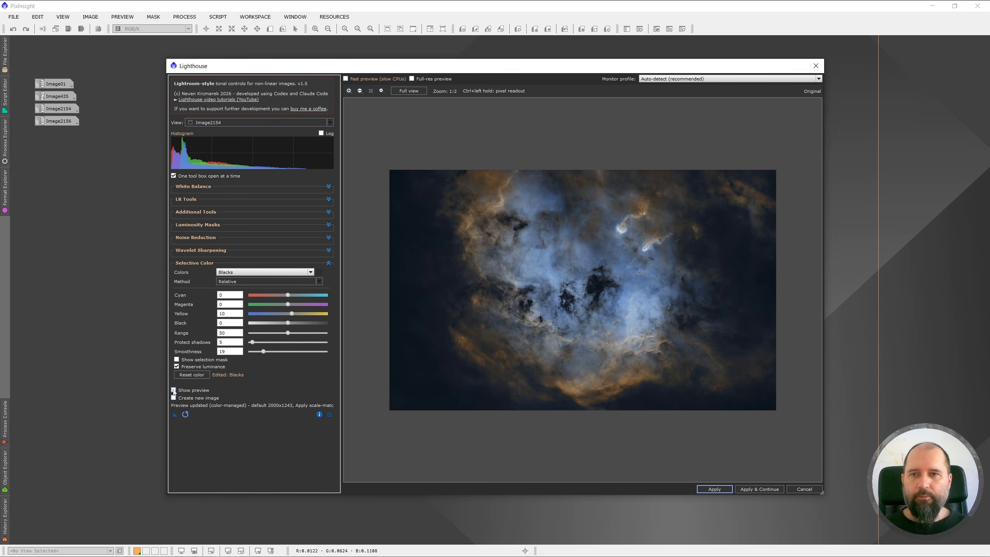
click(174, 390)
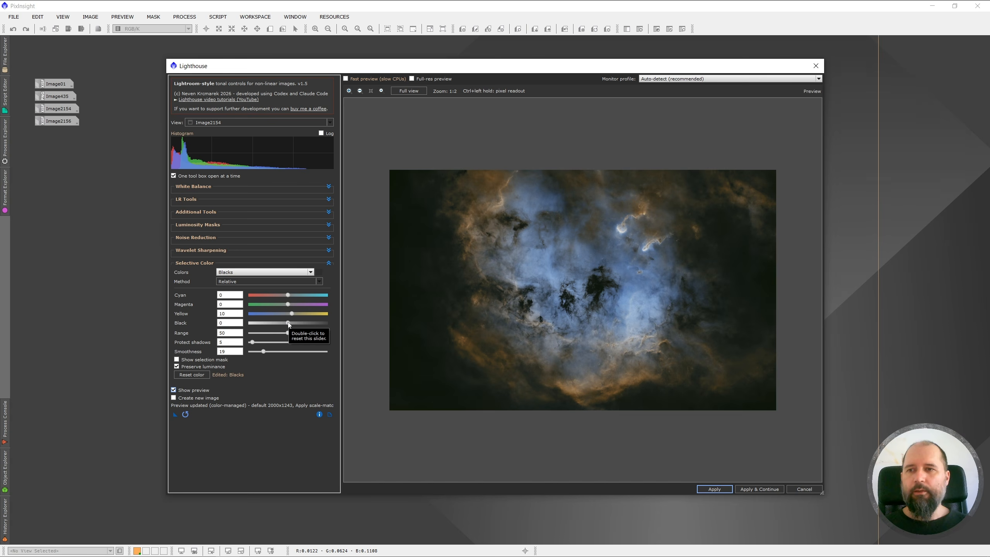
Target the Whites, set their Cyan to 78, and compare the bright filaments with the original
click(234, 281)
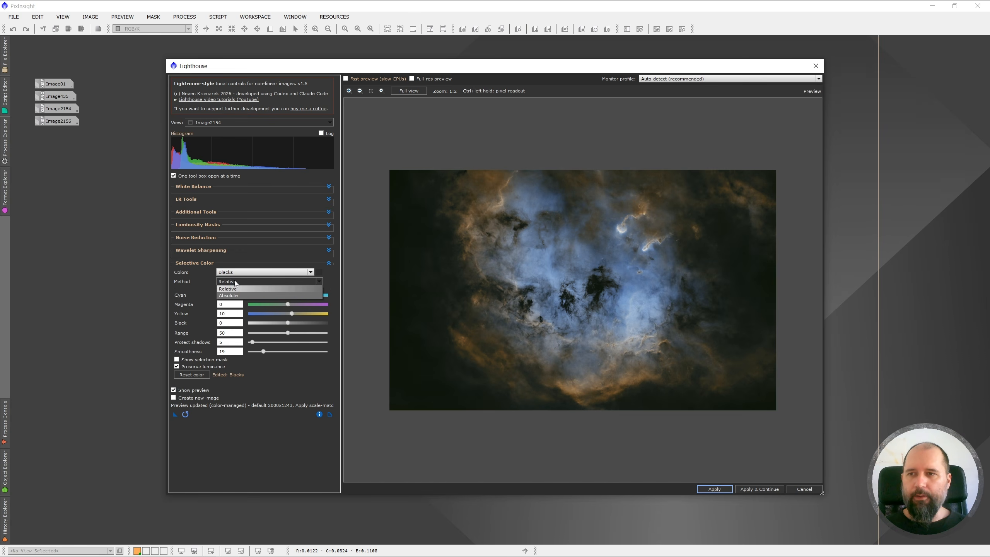
click(235, 272)
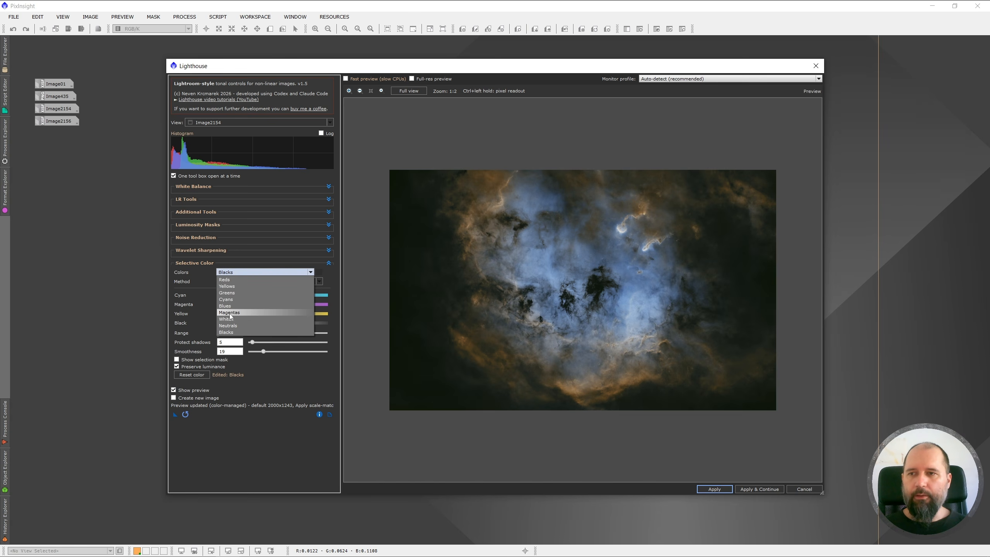
click(230, 319)
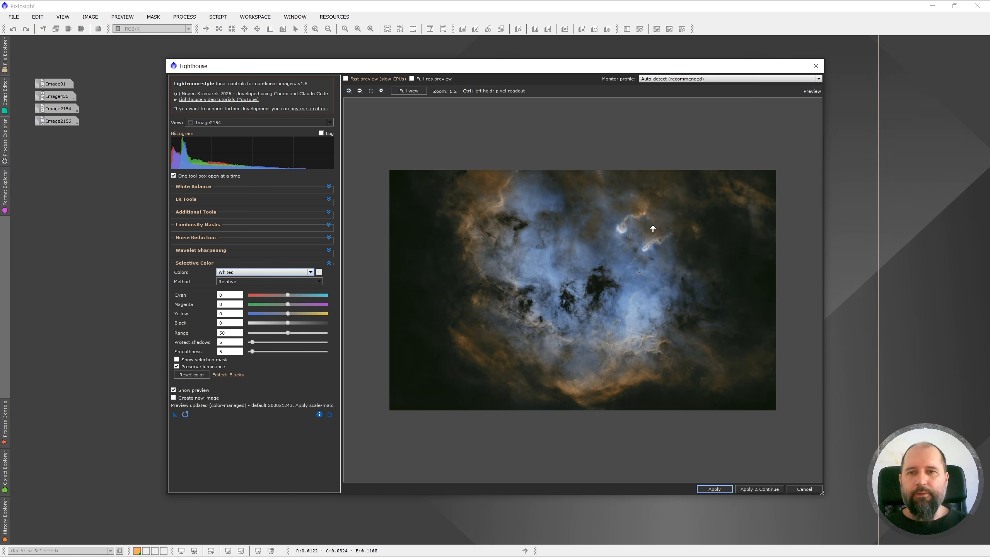
scroll(649, 222, up, 2)
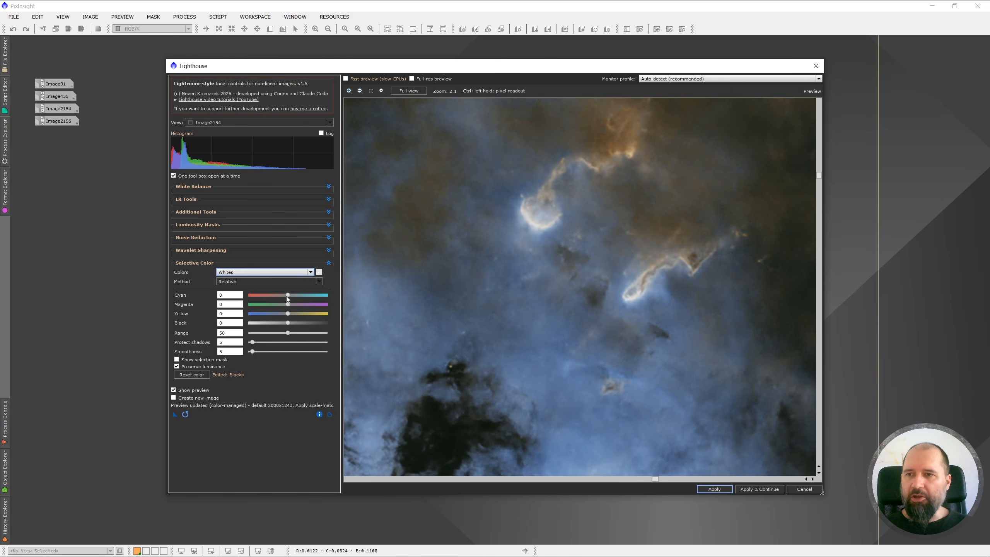
drag(288, 295, 318, 297)
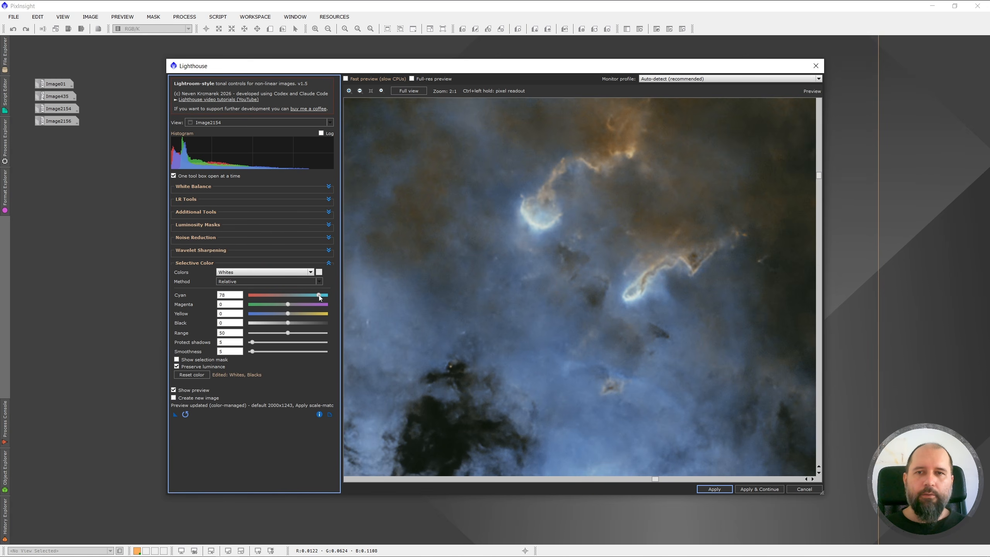
scroll(585, 217, up, 1)
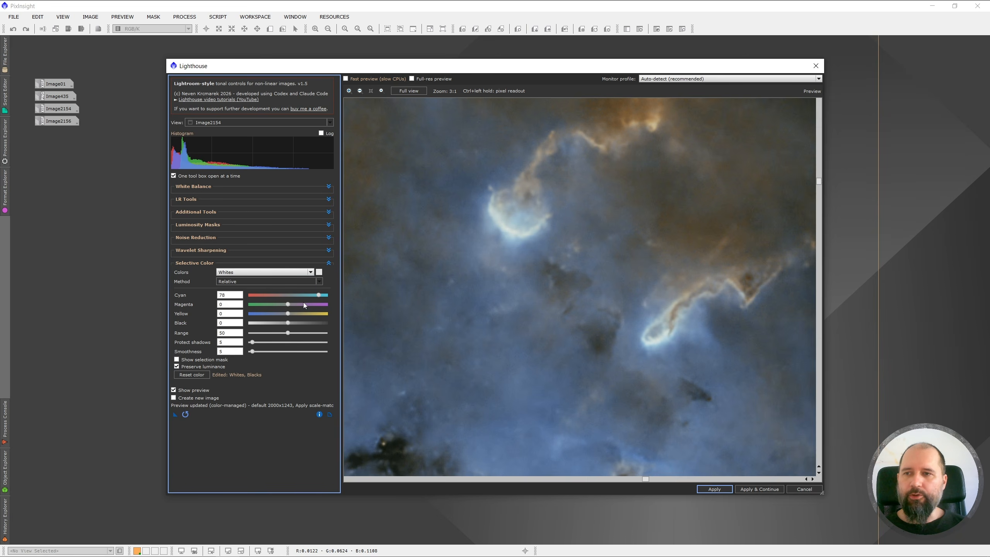
click(174, 391)
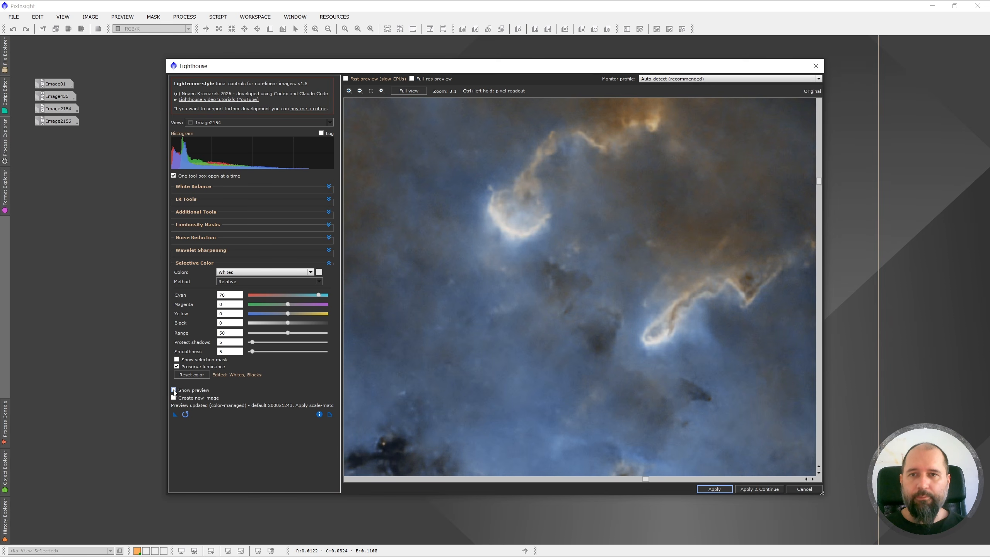
click(174, 390)
Reset the Yellow adjustment of the Blacks to 0 in Selective Color
click(269, 272)
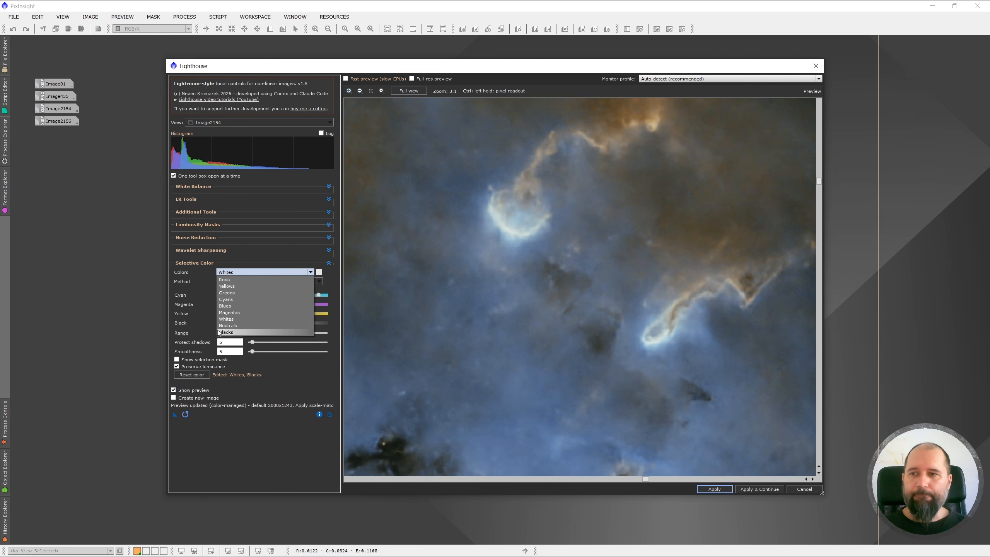
click(229, 326)
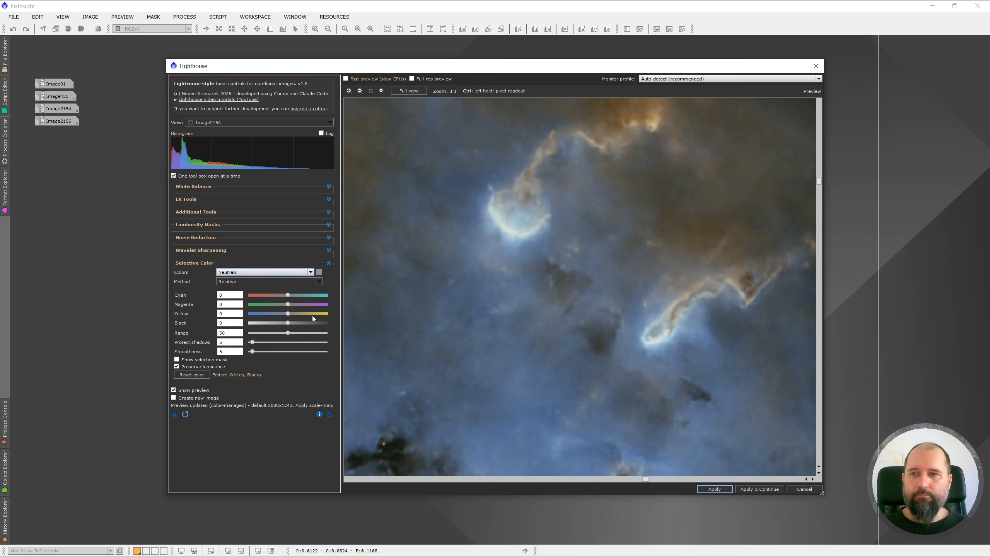
scroll(546, 304, down, 3)
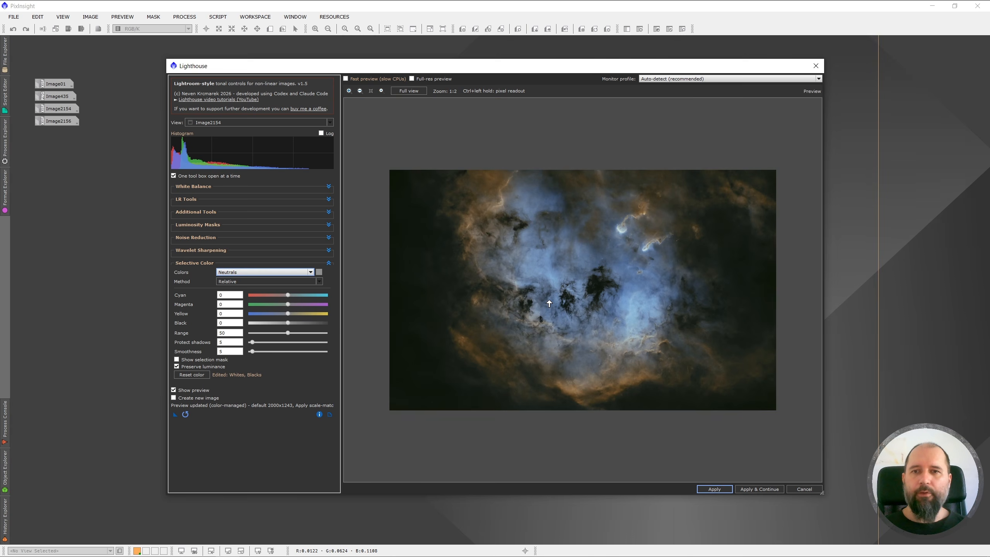
scroll(566, 295, up, 1)
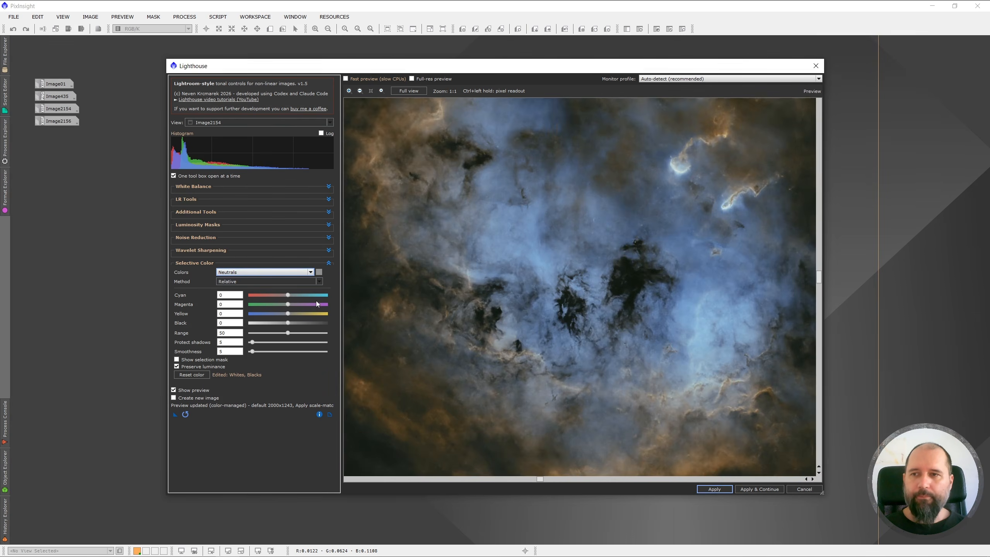
click(246, 275)
click(242, 333)
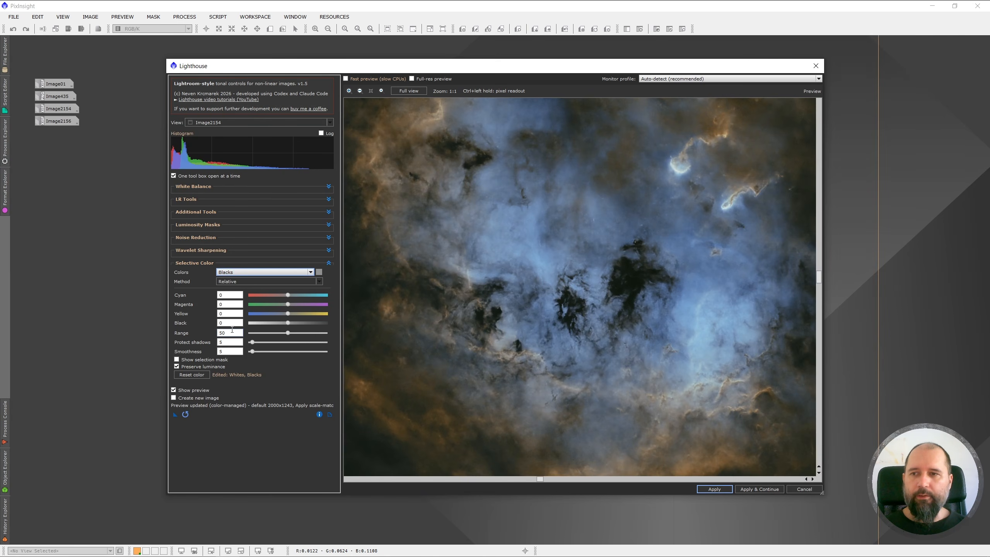
double_click(292, 314)
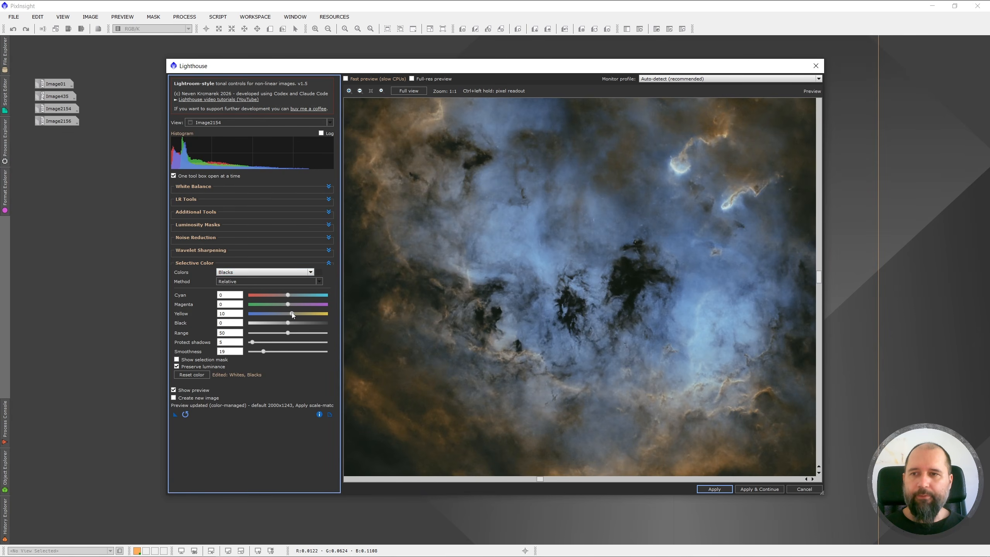
Target the Neutrals, try their Yellow at 6, set it to 8, and check their selection mask over the whole nebula
click(239, 274)
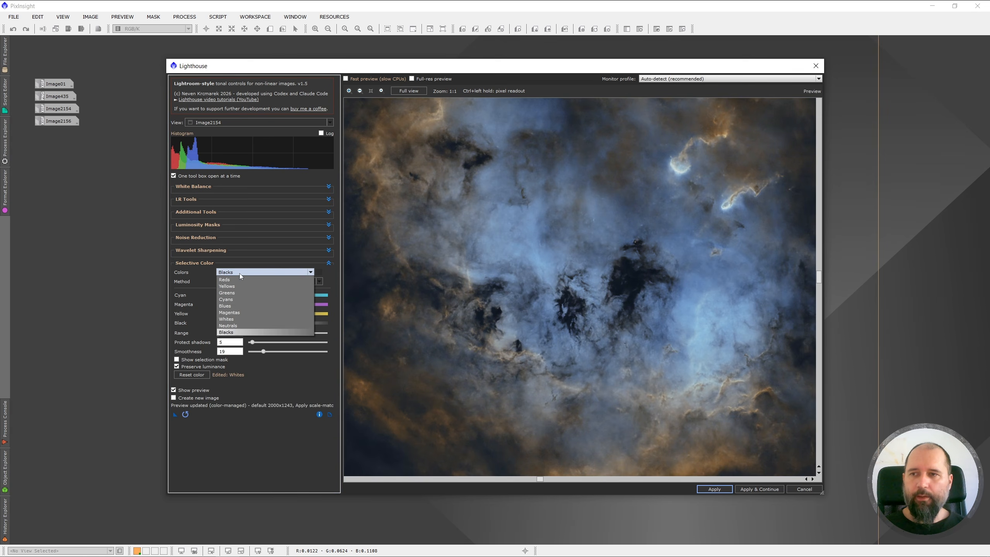
click(237, 327)
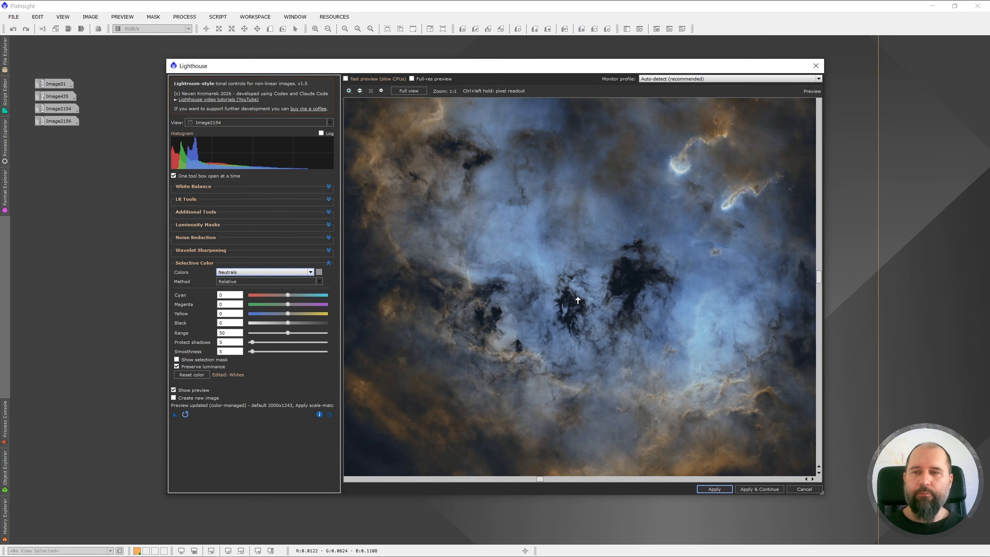
scroll(604, 301, down, 1)
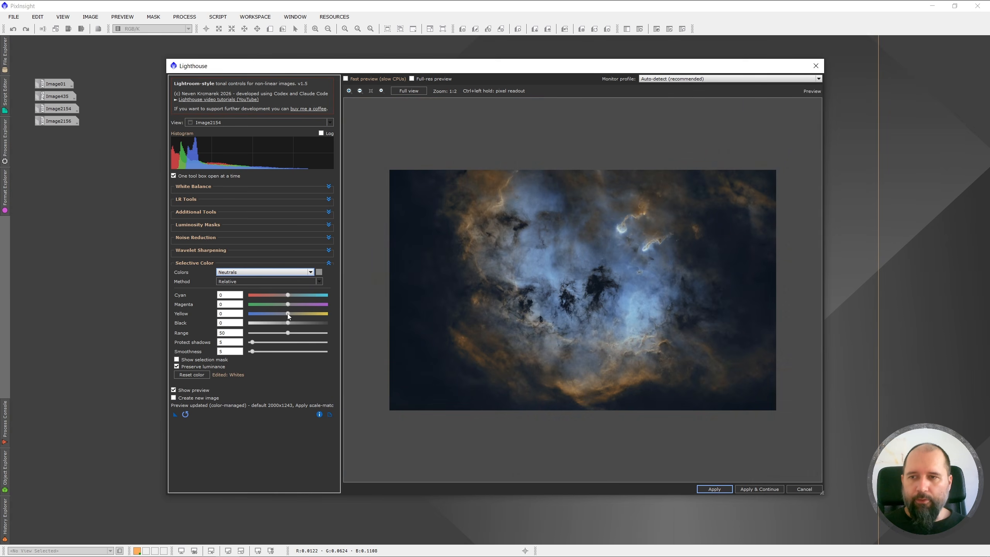
drag(288, 315, 290, 316)
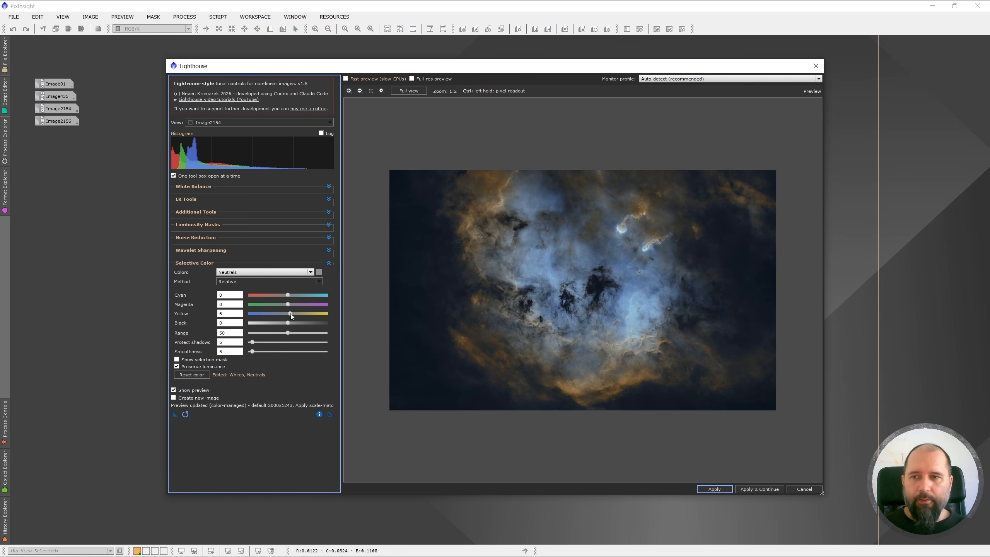
drag(292, 316, 293, 316)
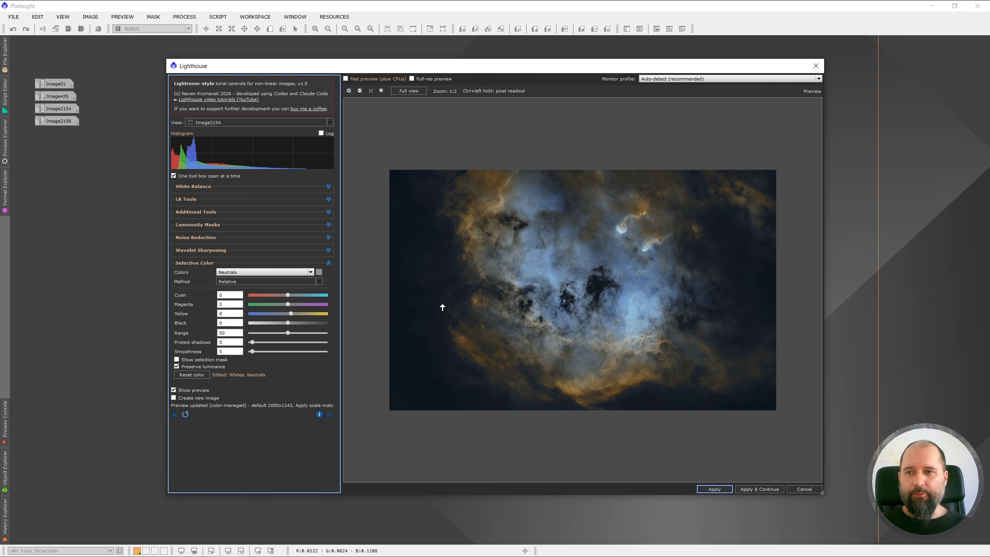
click(177, 359)
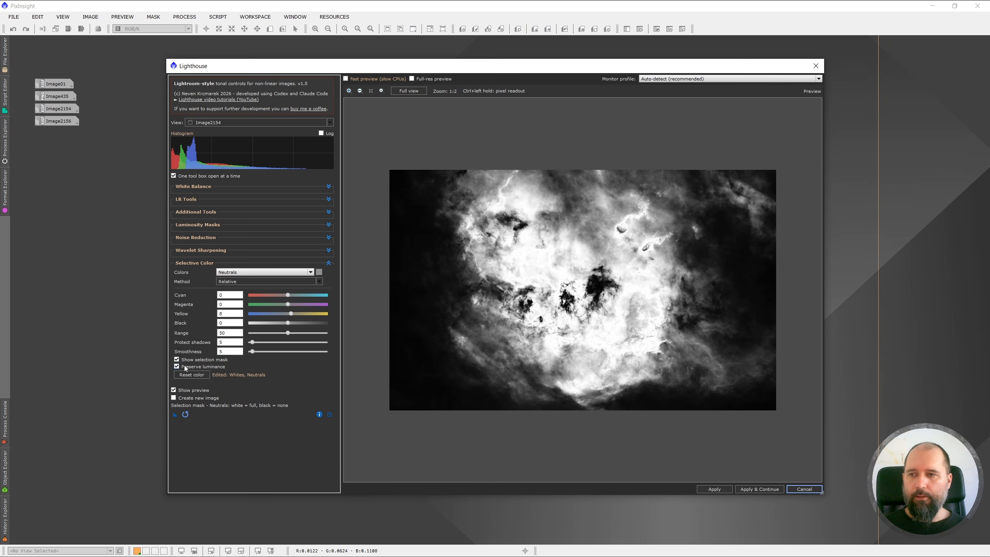
click(176, 360)
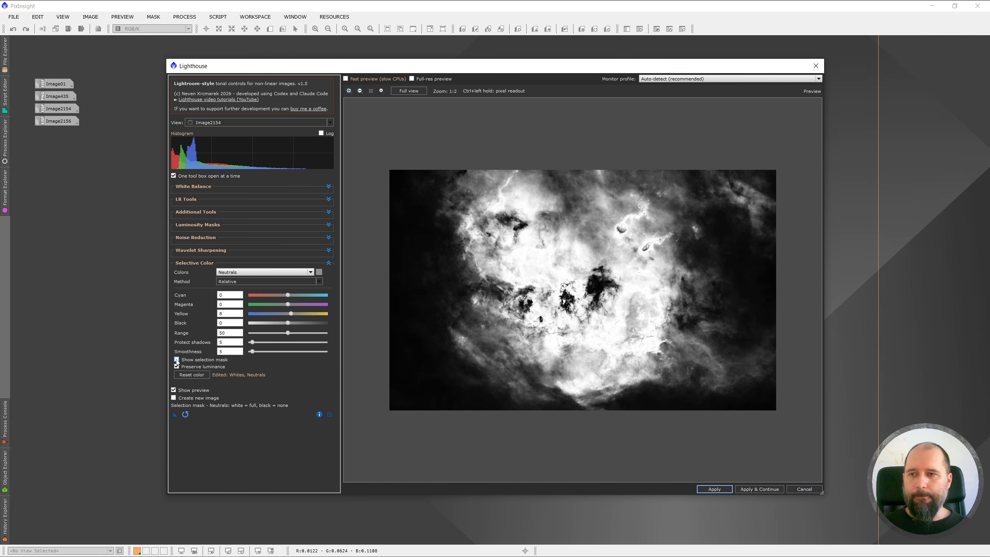
Target the Blacks, set their Yellow to 2, and compare the result with the original image
click(258, 272)
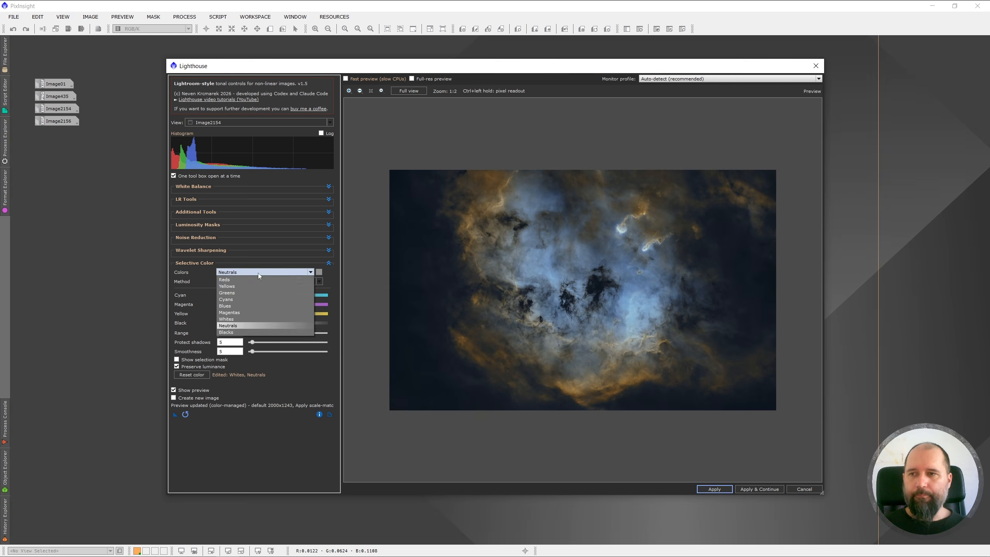
click(227, 332)
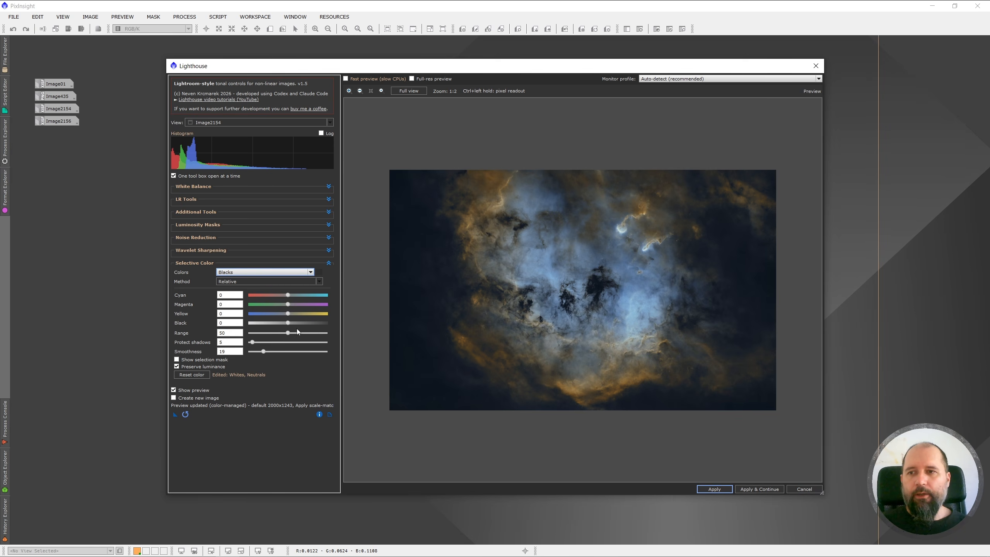
drag(288, 314, 289, 314)
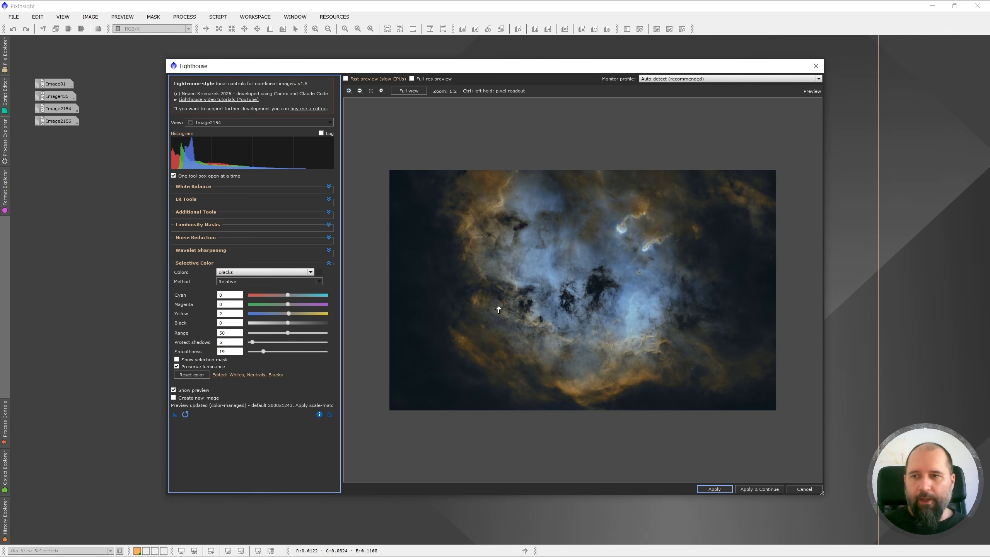
click(174, 391)
click(174, 390)
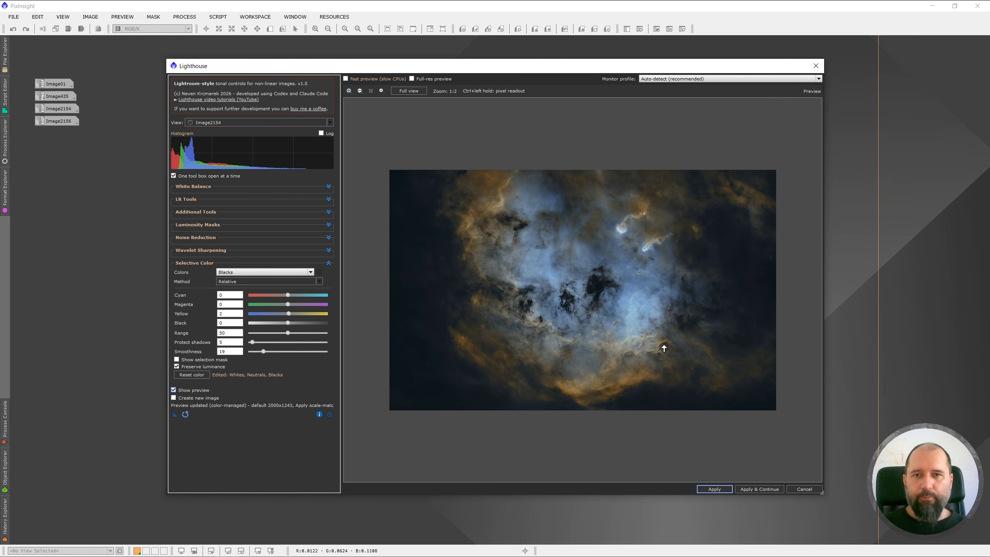